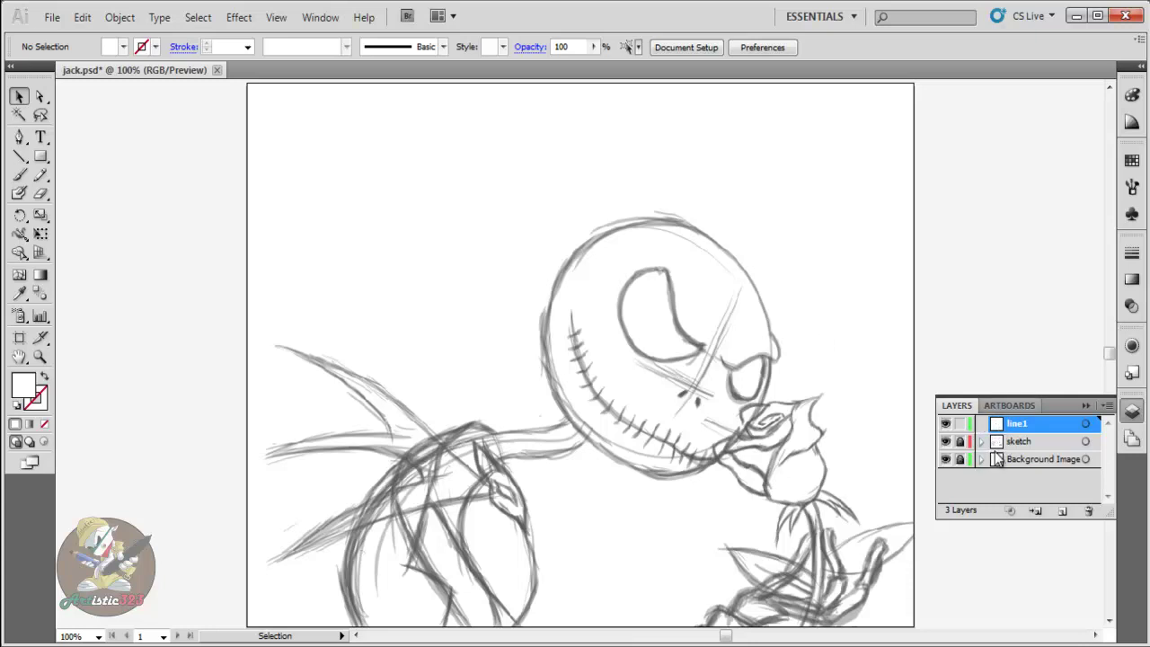
left_click(1085, 406)
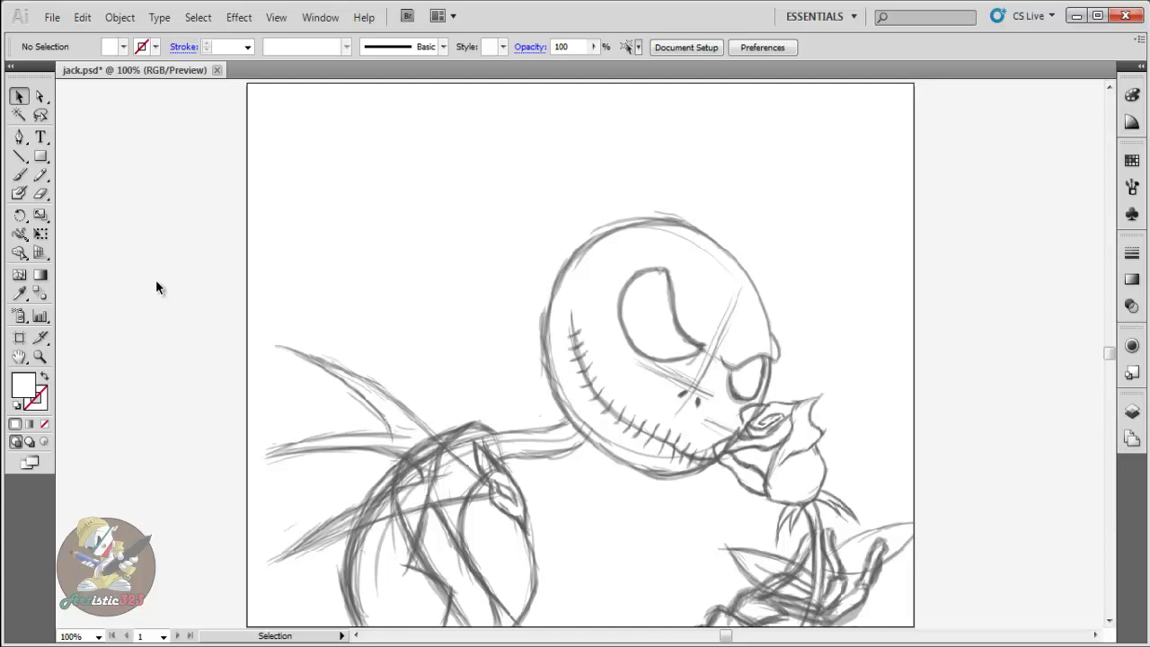
left_click(1131, 410)
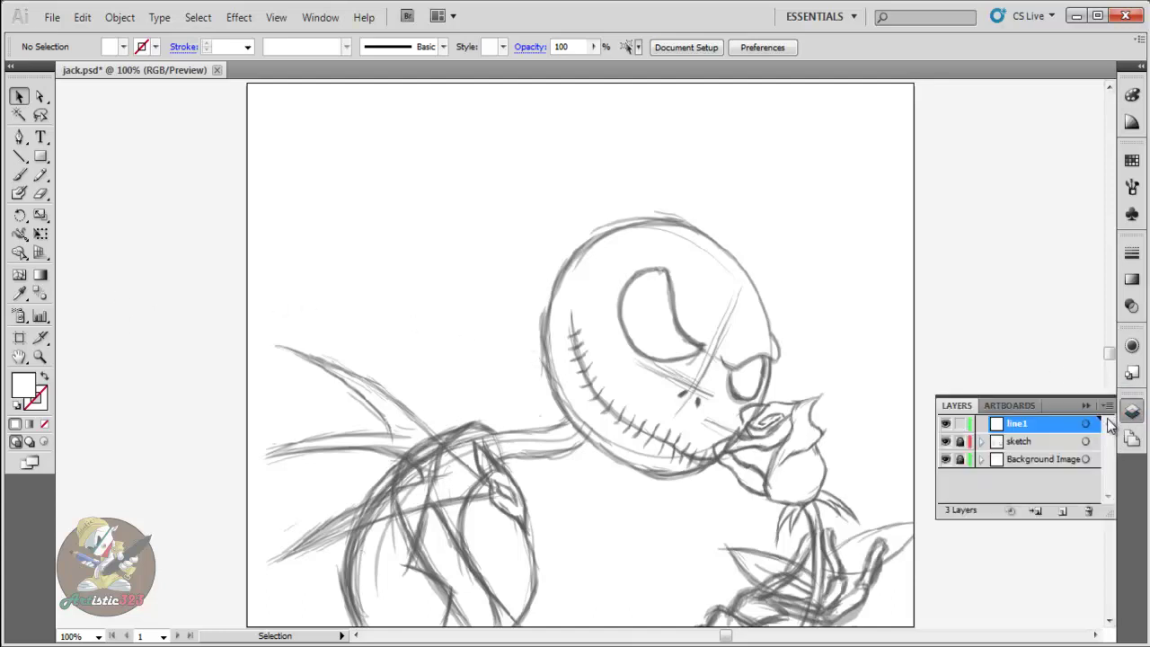
left_click(19, 136)
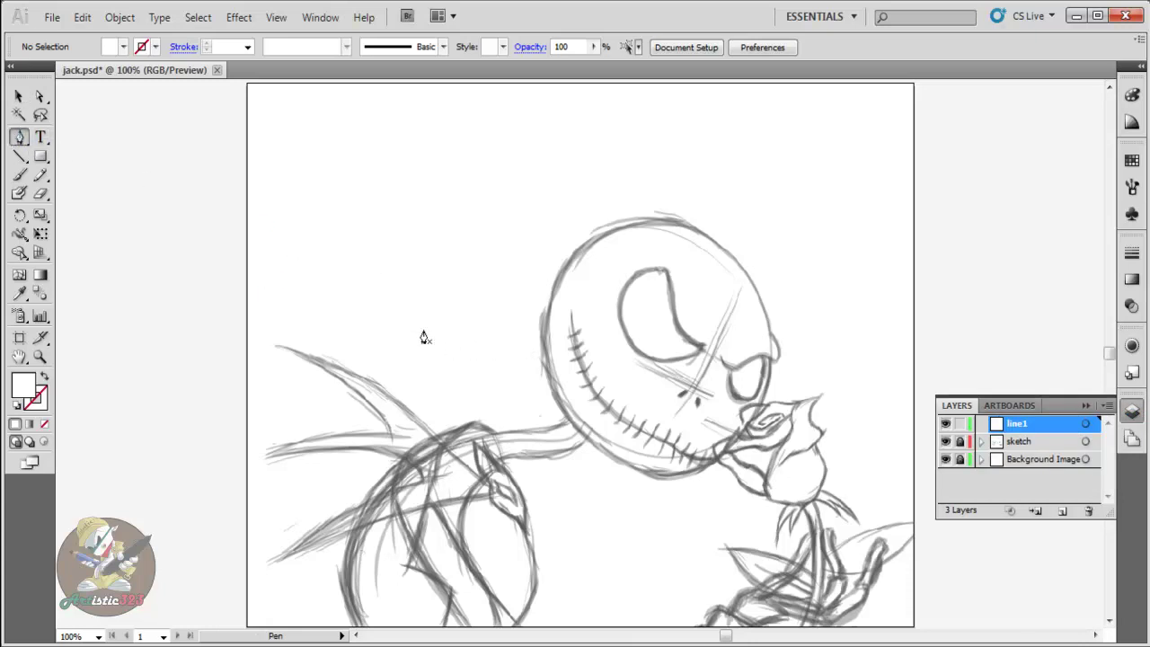
left_click(20, 175)
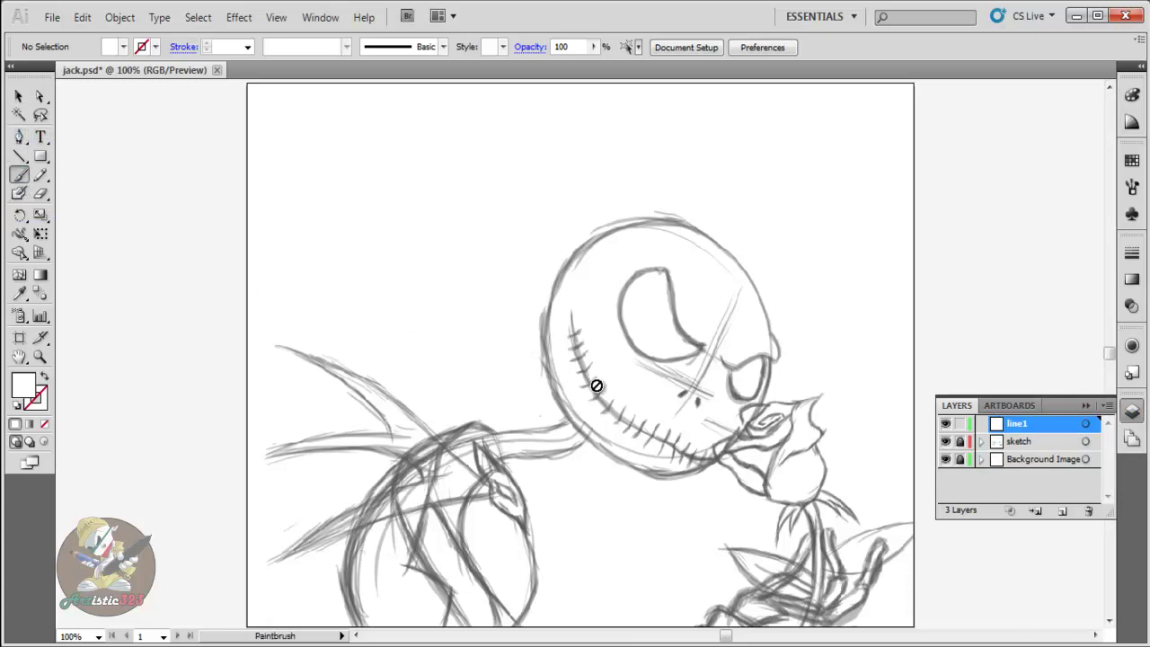
left_click(19, 137)
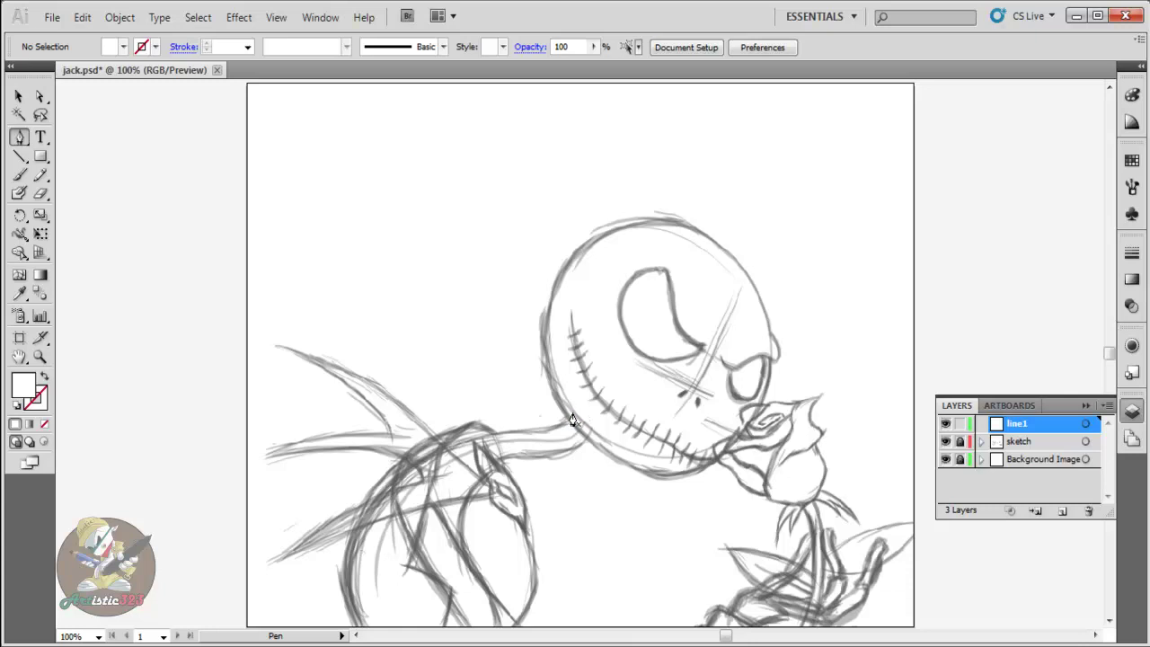
left_click_drag(579, 379, 579, 406)
left_click(44, 378)
left_click(44, 378)
left_click(44, 380)
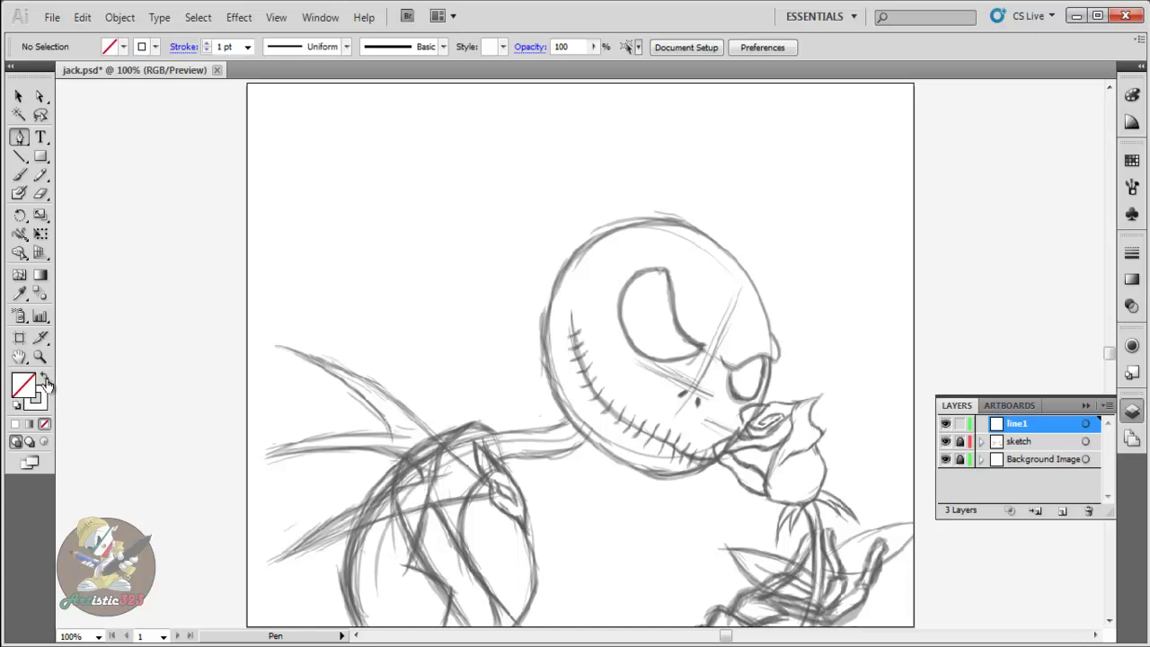
left_click(44, 379)
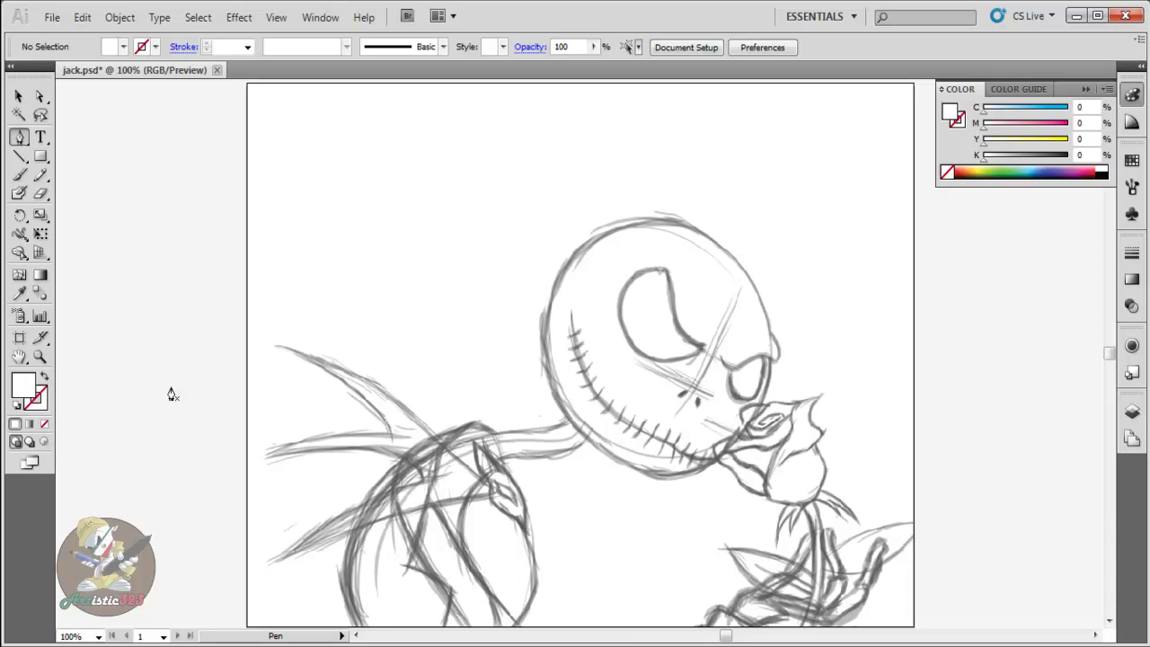
- Set the fill colour to black (000000)
double_click(27, 391)
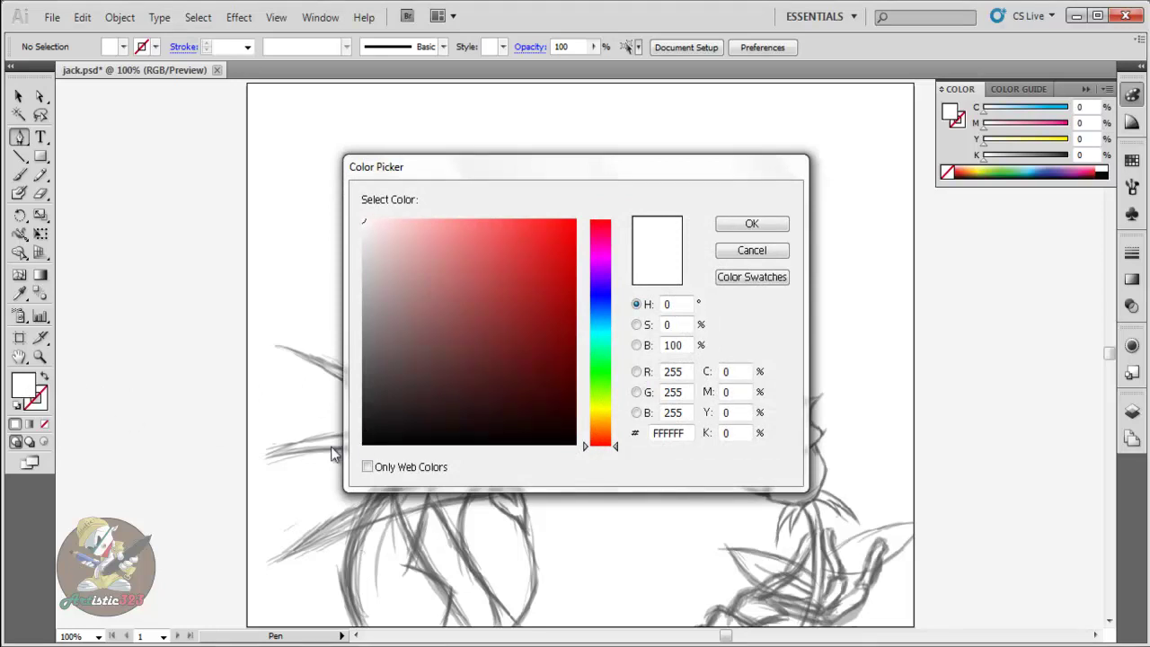
left_click(366, 442)
left_click_drag(363, 432, 366, 445)
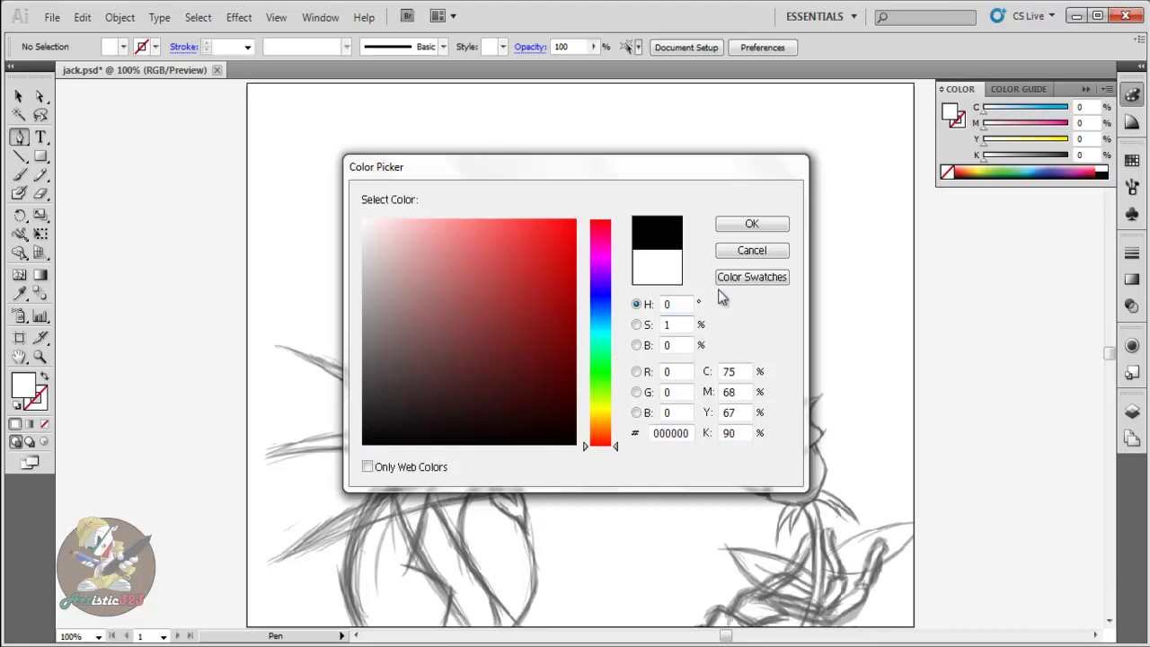
left_click(751, 225)
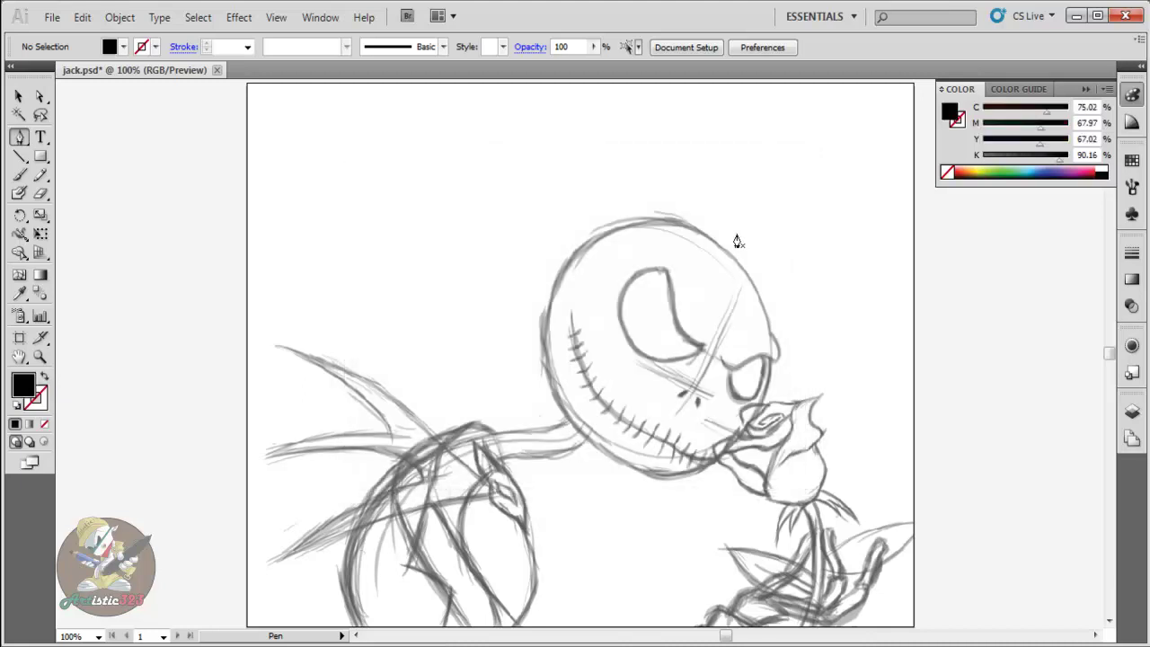
left_click(44, 381)
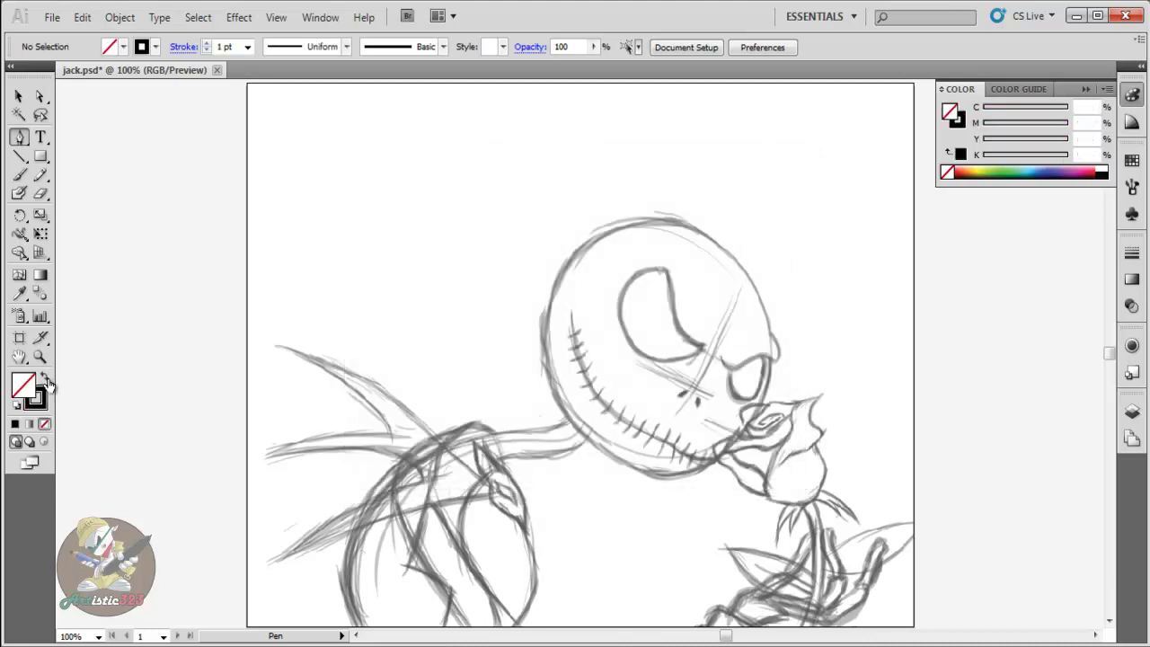
left_click(44, 381)
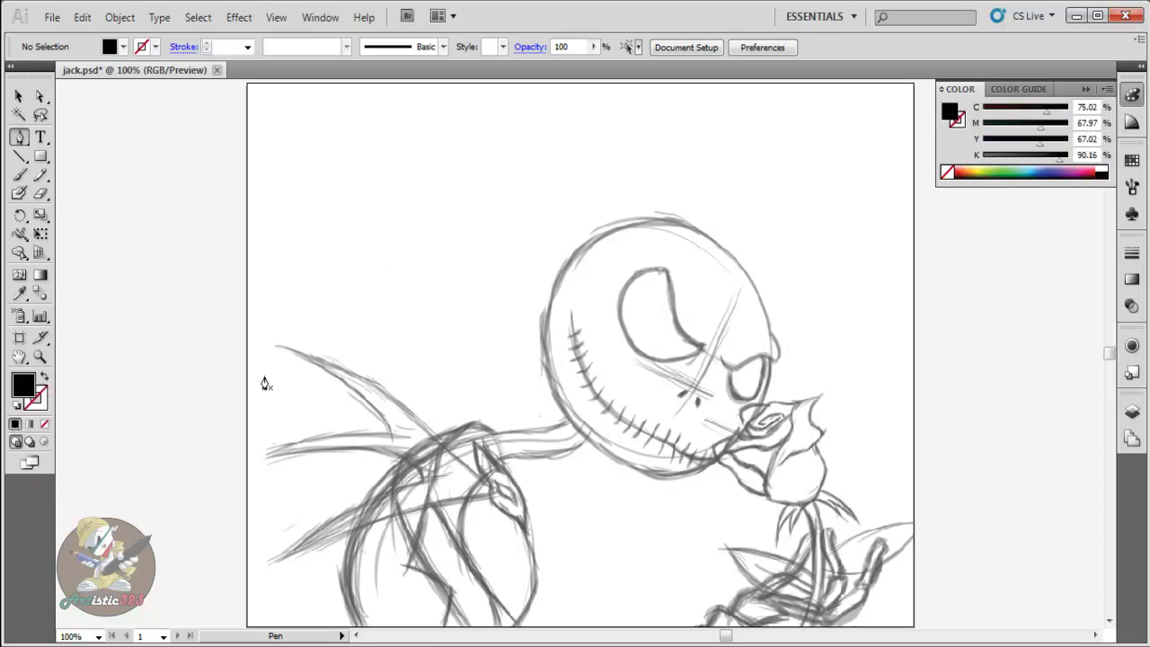
left_click(1132, 411)
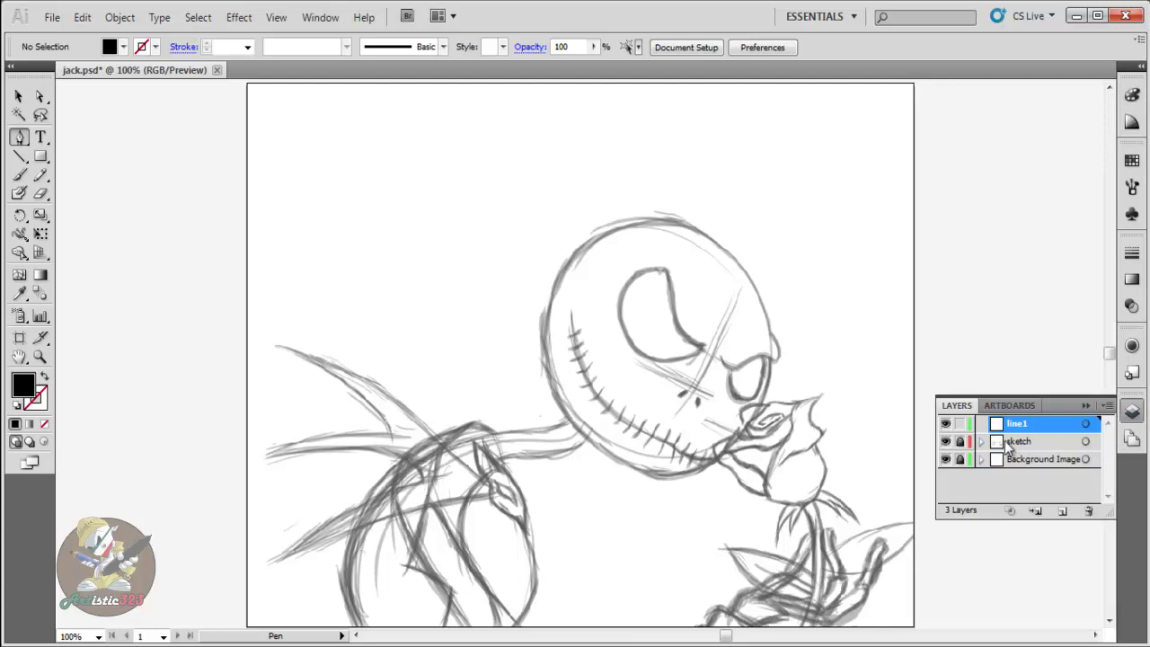
left_click(1083, 409)
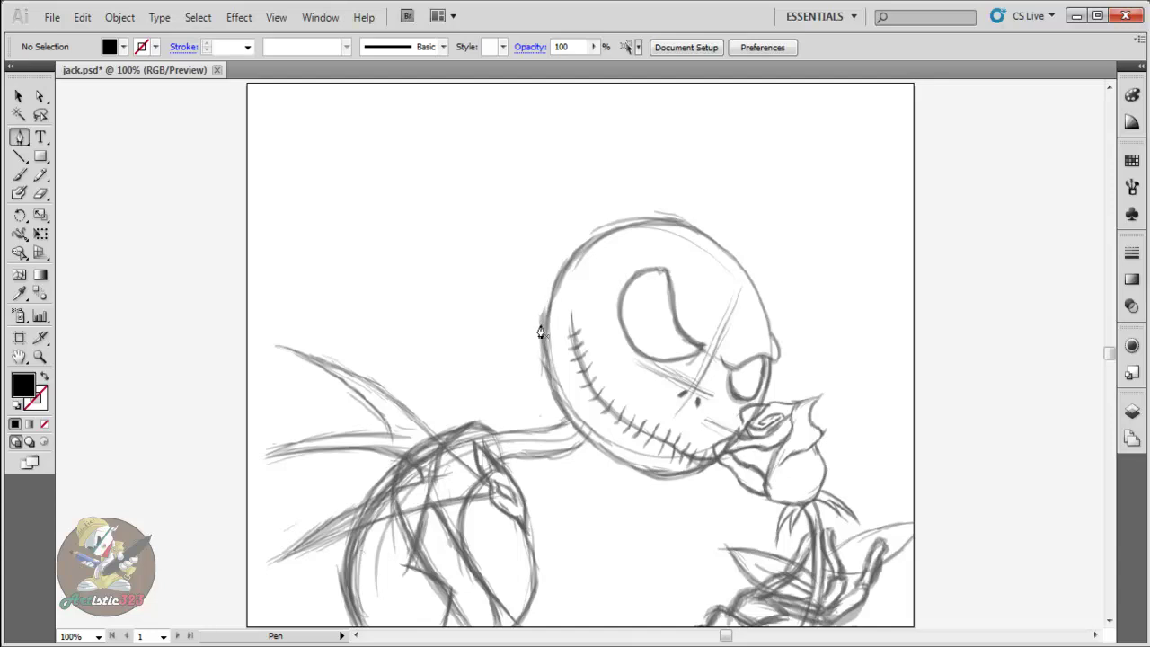
- Draw a circle about 196 pt across over the sketched head with the Ellipse tool and remove its fill
left_click(41, 157)
left_click_drag(44, 160, 101, 194)
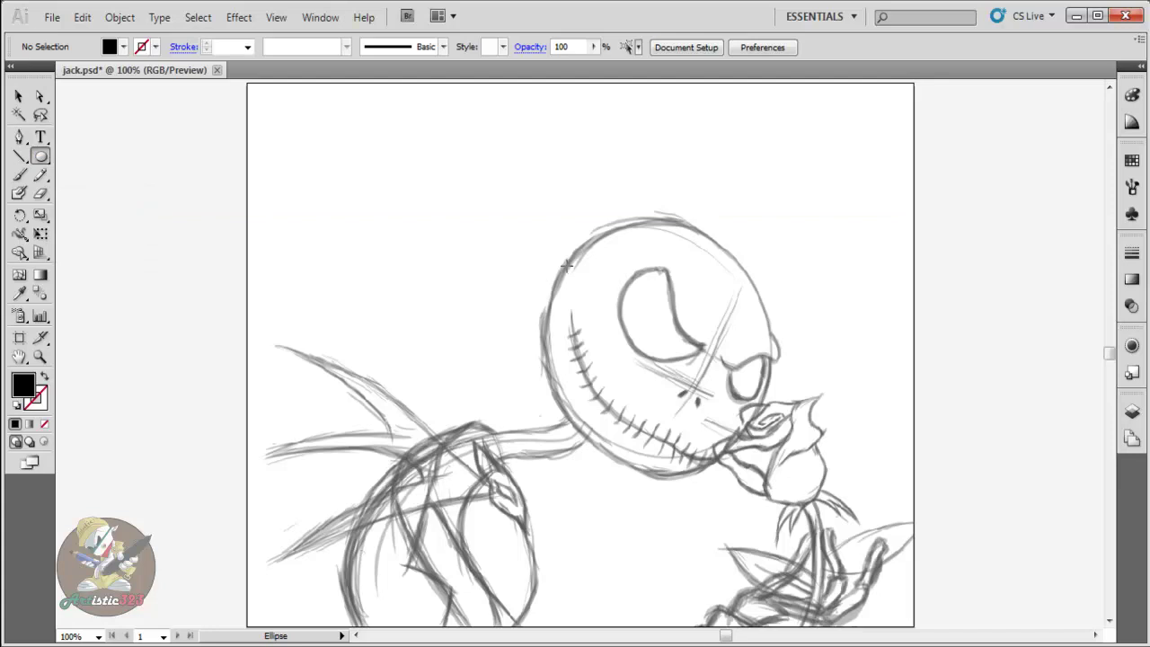
mouse_move(568, 265)
left_mouse_down()
mouse_move(675, 485)
mouse_move(712, 523)
mouse_move(646, 395)
mouse_move(695, 476)
mouse_move(665, 410)
mouse_move(683, 442)
mouse_move(718, 430)
left_mouse_up()
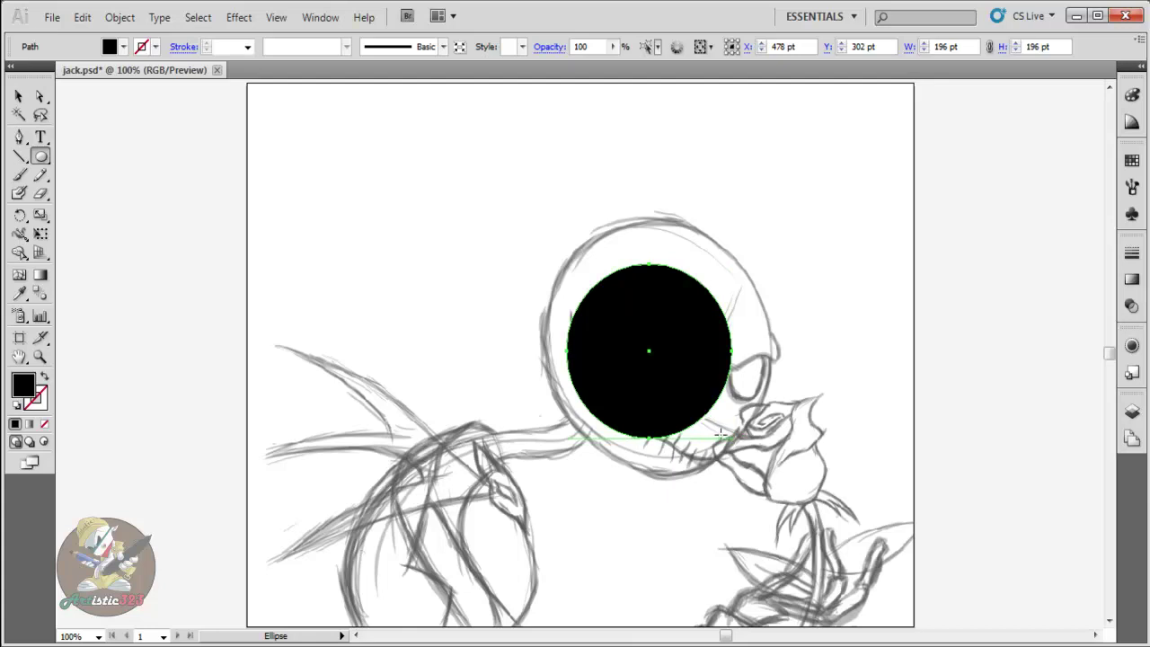
left_click(14, 424)
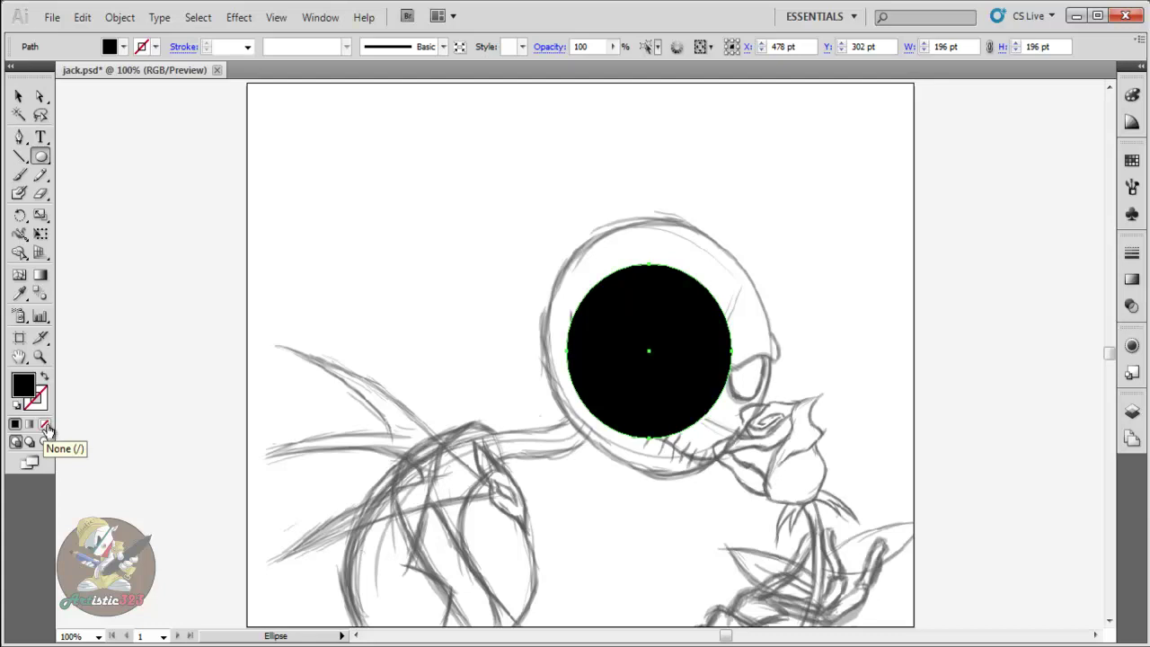
left_click(46, 425)
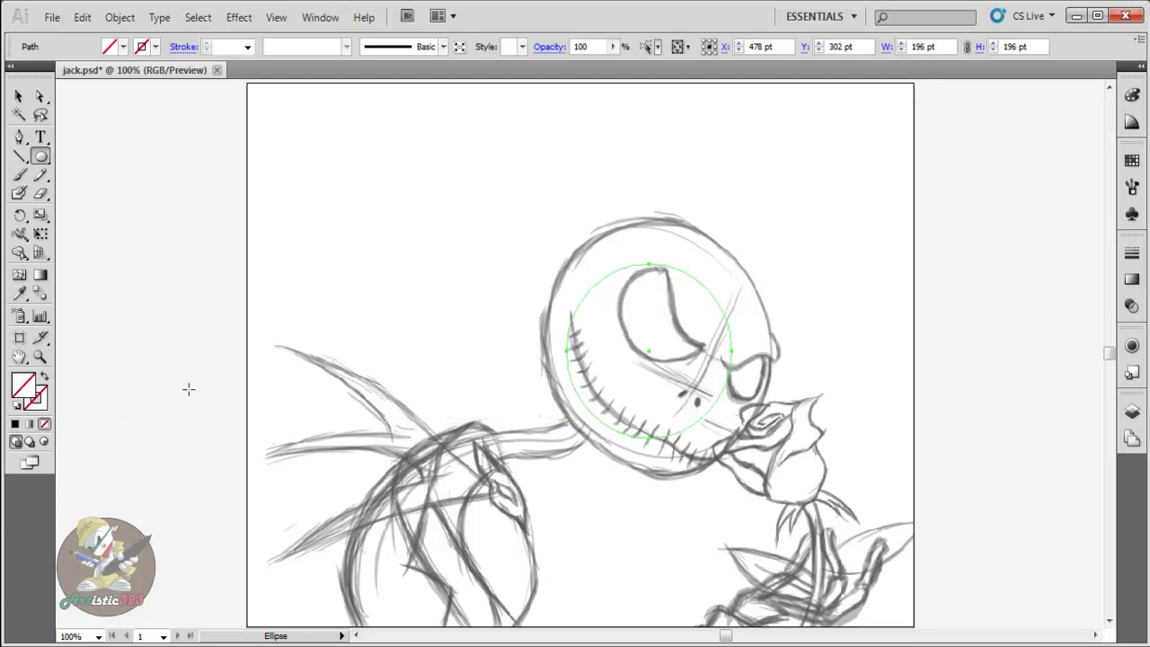
- Give the circle on the head a black 1 pt stroke and deselect it
key("v")
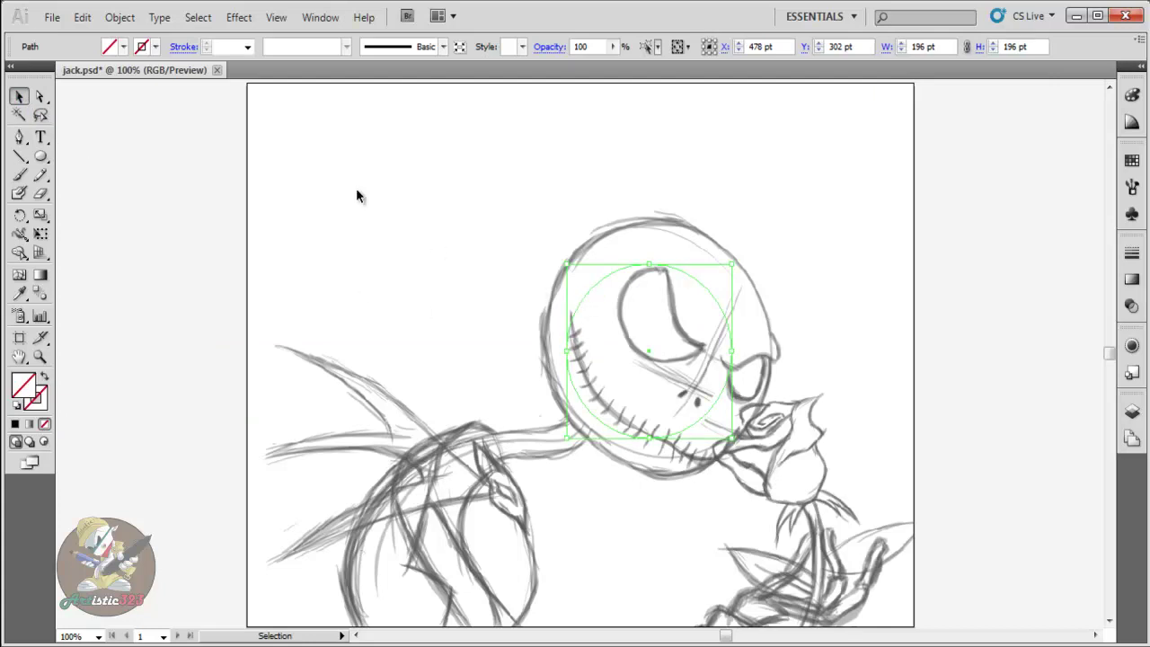
left_click(246, 47)
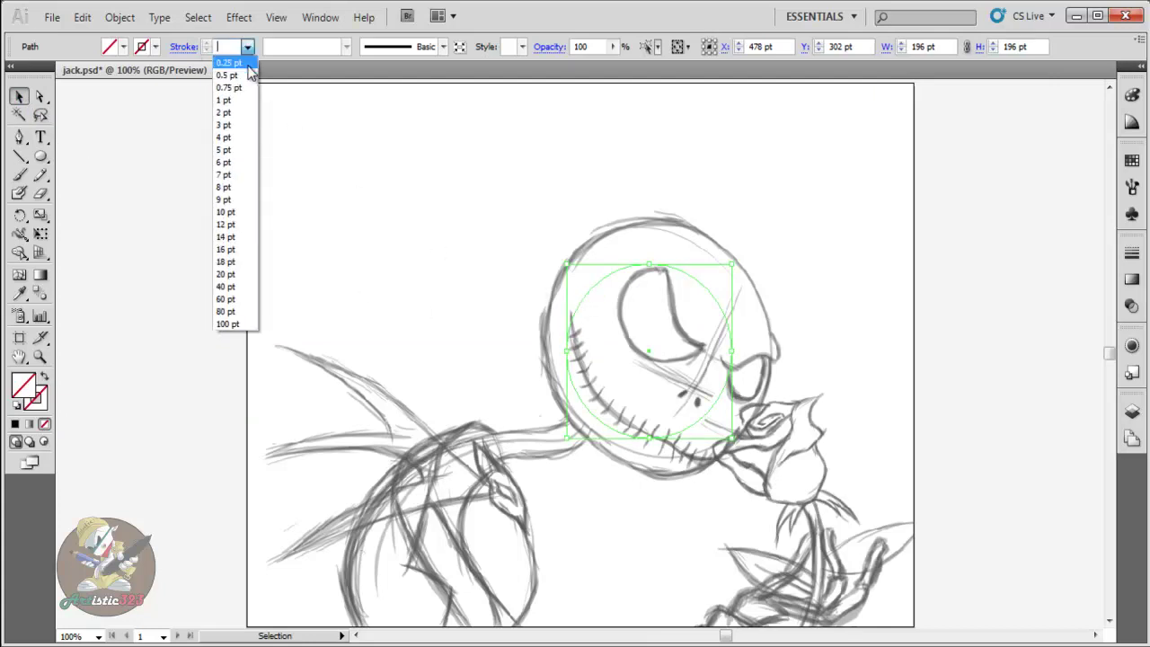
left_click(223, 100)
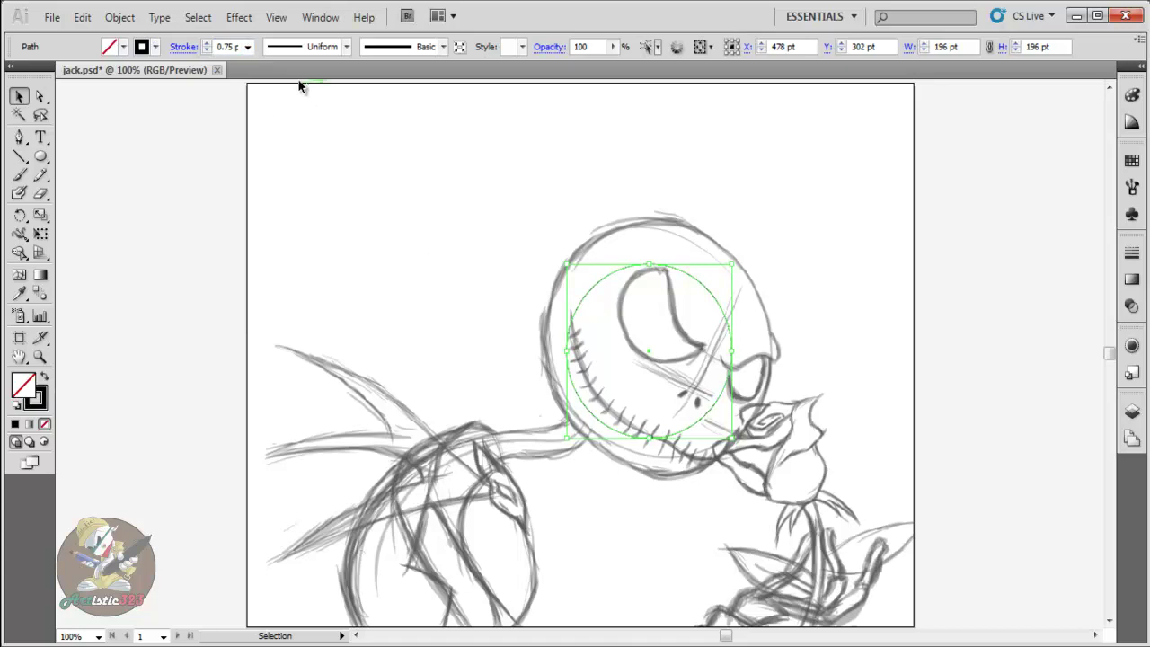
left_click(246, 46)
left_click(230, 113)
left_click(890, 341)
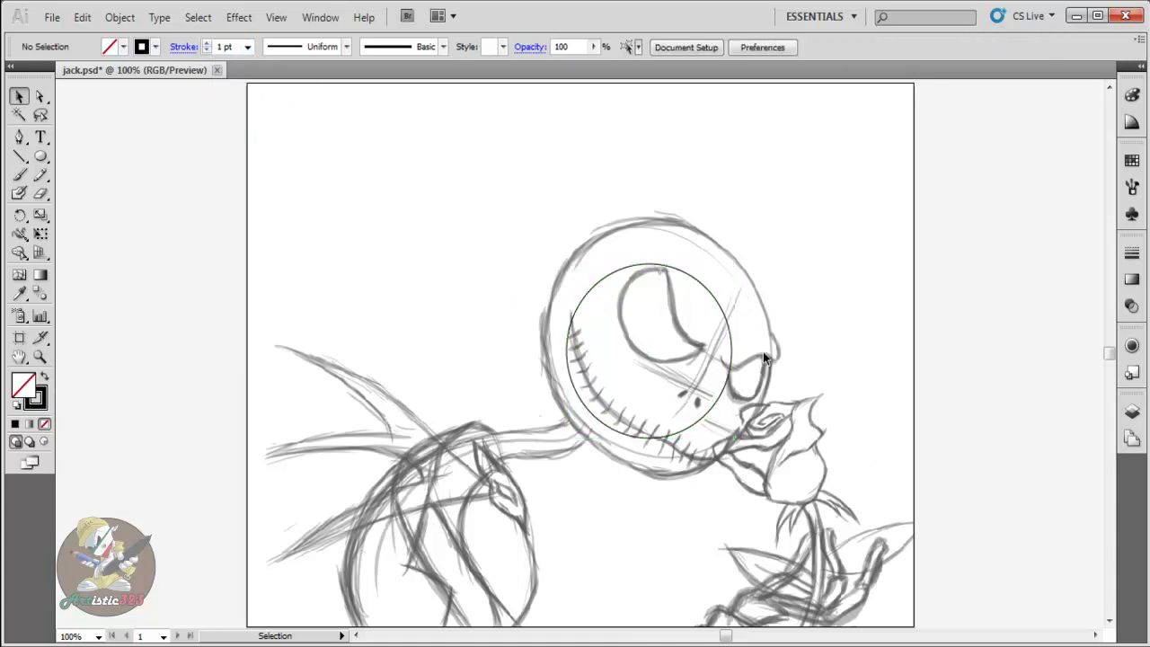
- Move and scale the circle to fit the sketched head outline, about 271 pt wide and 290 pt high, and deselect it
left_click(698, 287)
left_click_drag(698, 287, 688, 250)
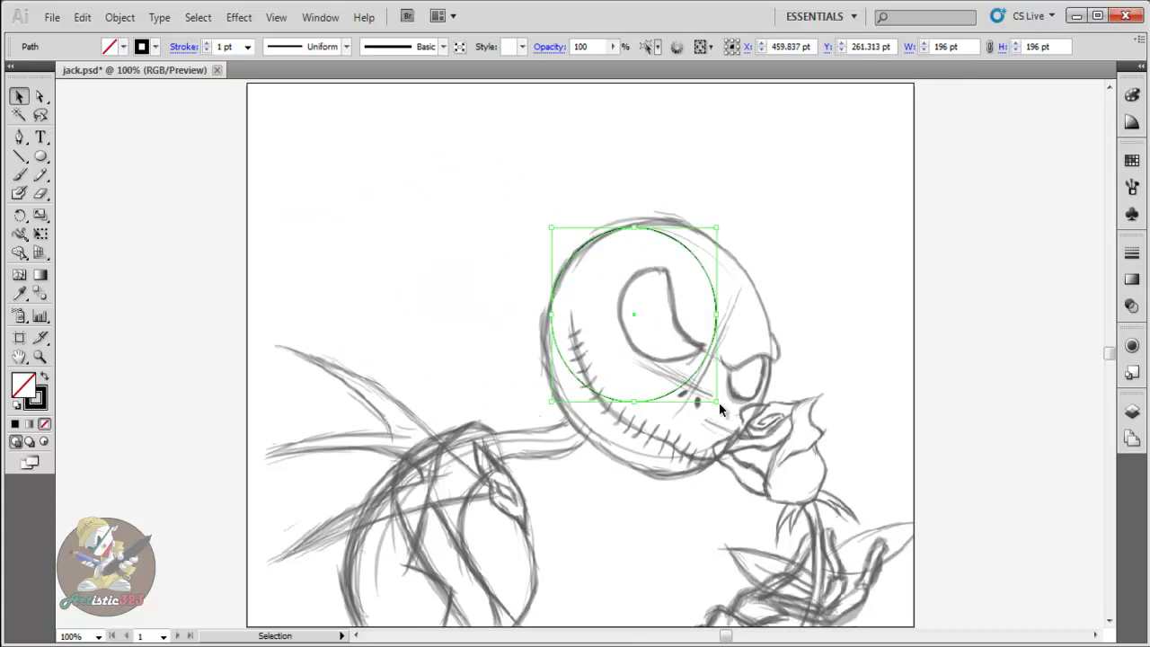
left_click_drag(719, 403, 773, 476)
left_click_drag(556, 232, 544, 218)
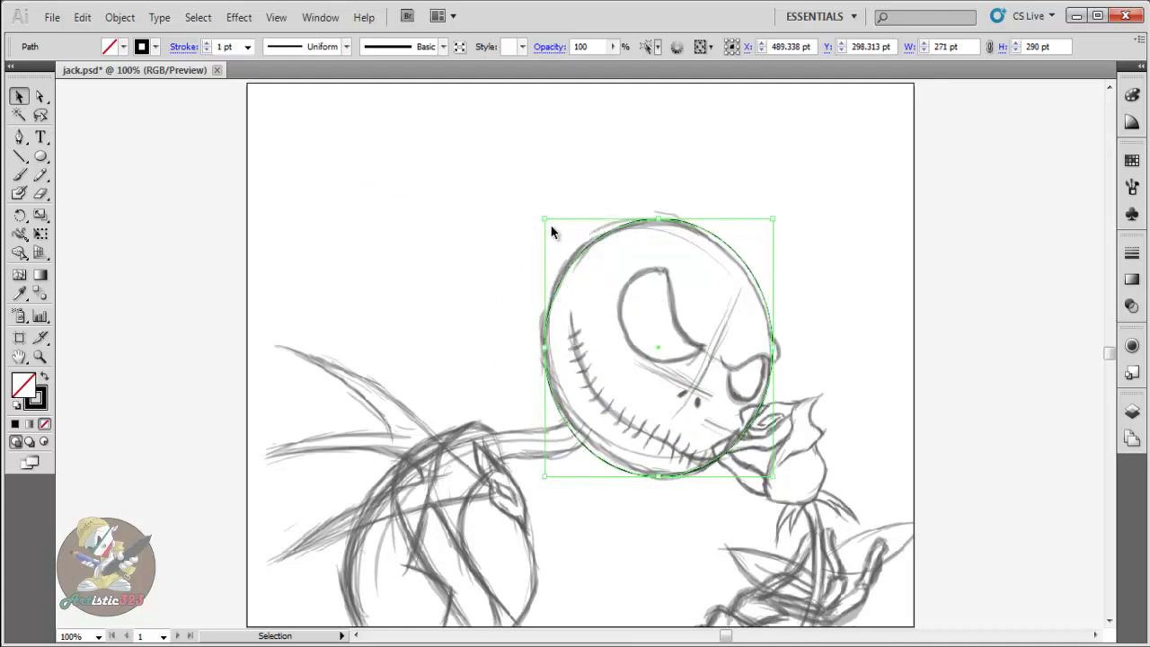
left_click(545, 469)
left_click(745, 275)
left_click(926, 393)
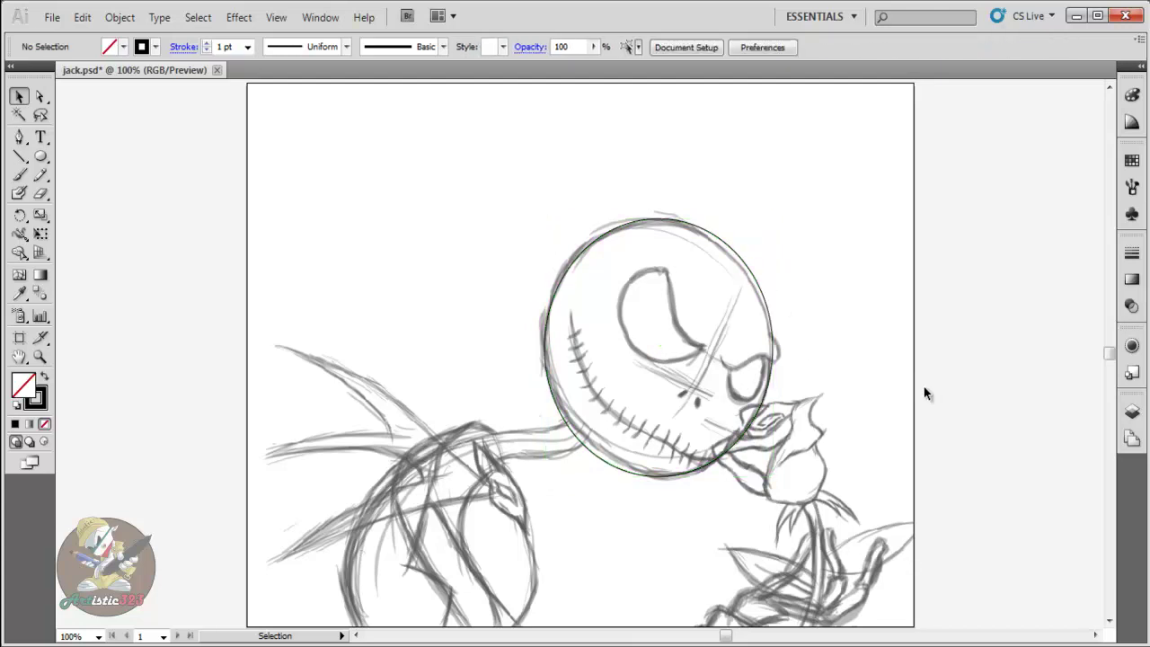
- Hide the sketch layer so that only the head ellipse is shown on the artboard
left_click(1132, 411)
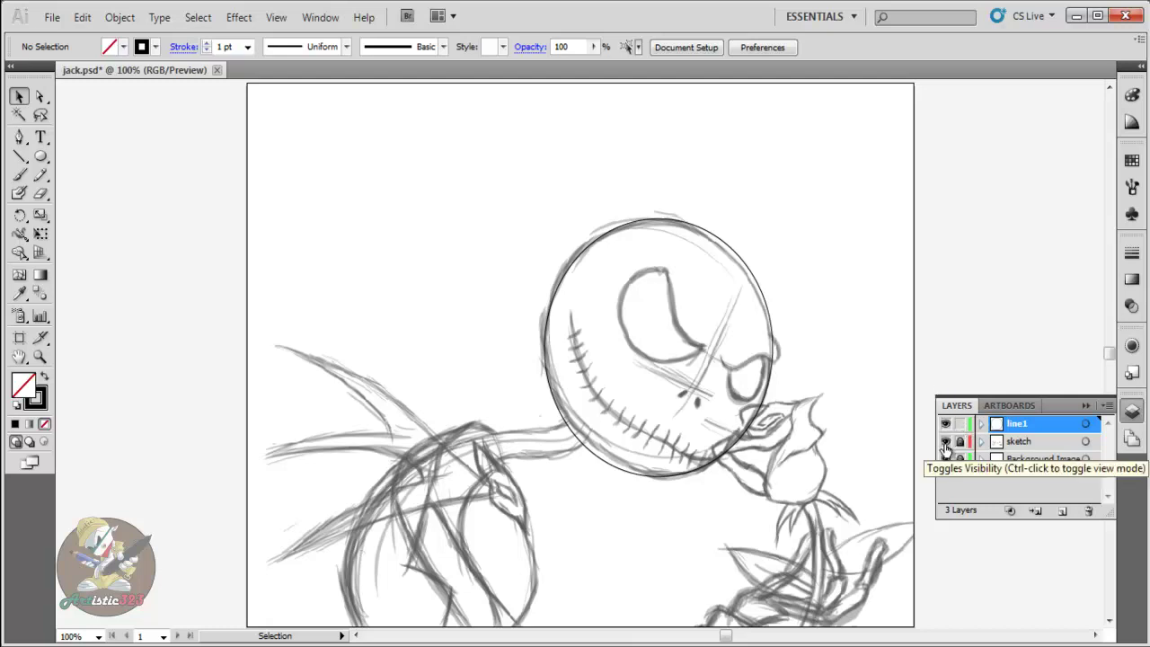
left_click(945, 443)
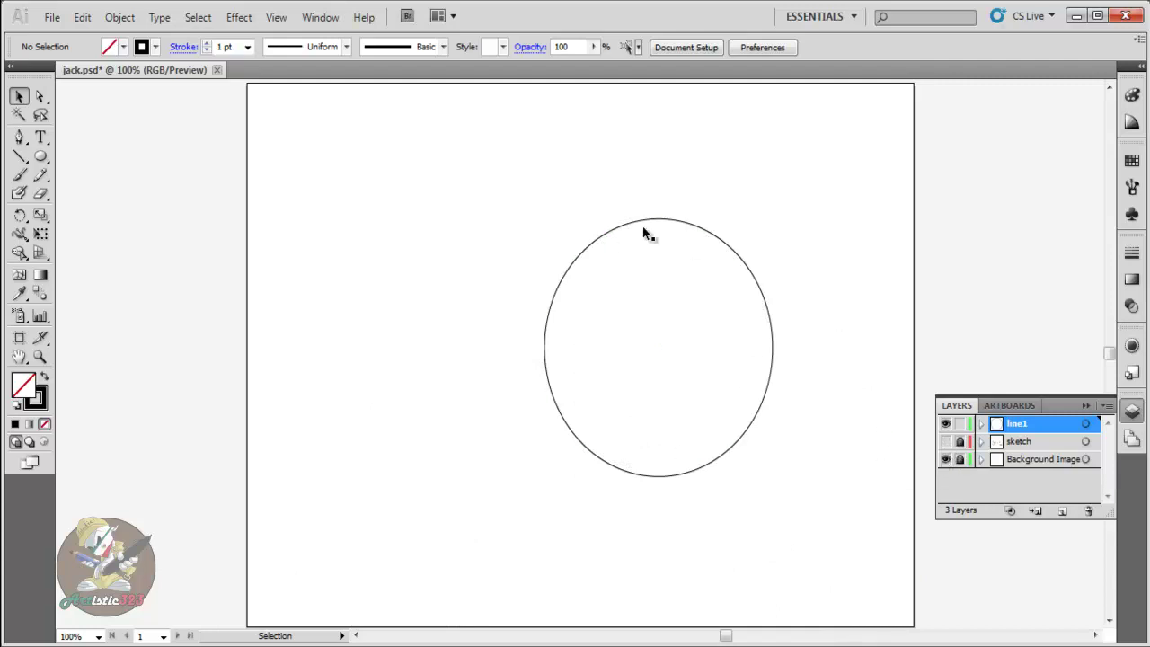
left_click(41, 157)
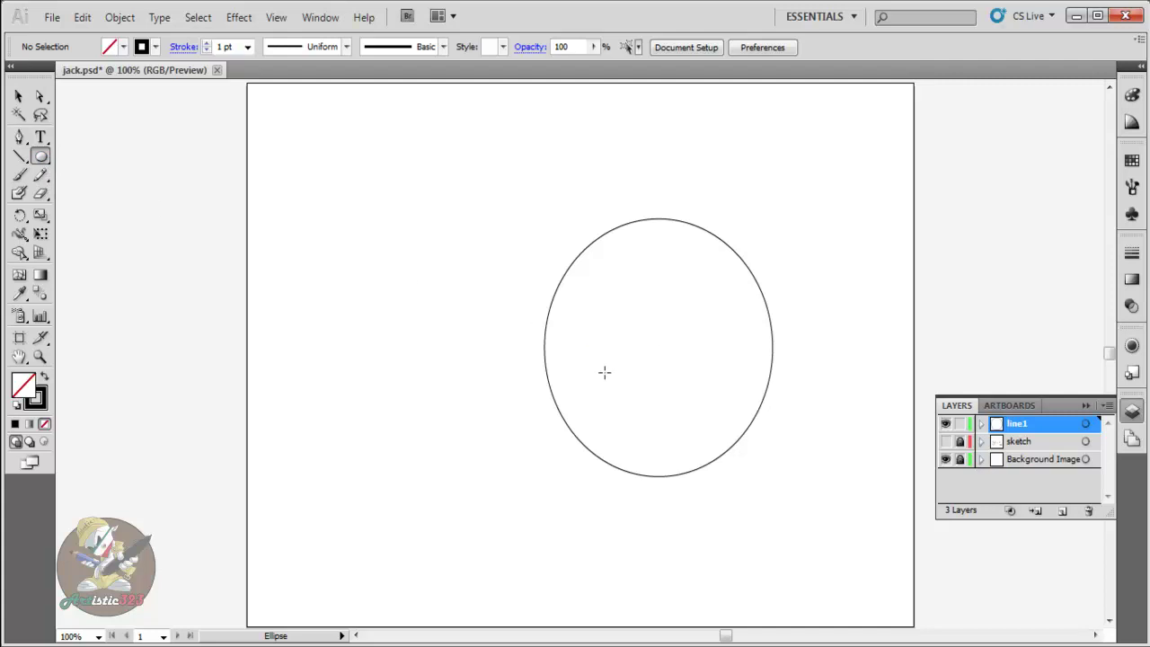
left_click(19, 96)
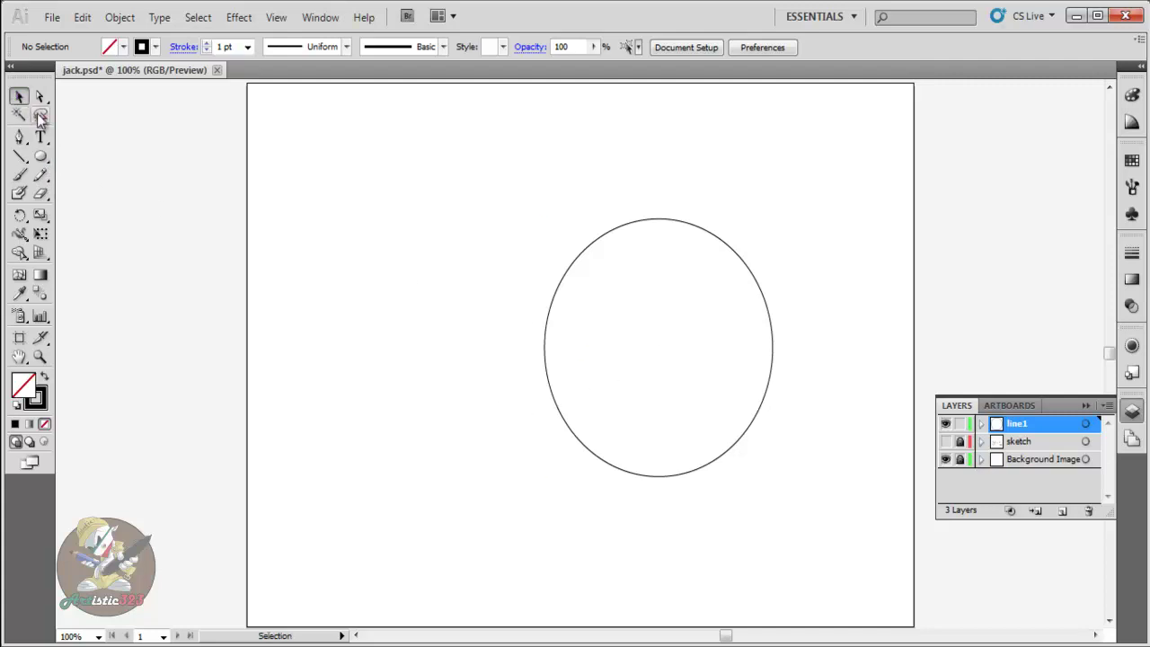
left_click(589, 246)
key("Delete")
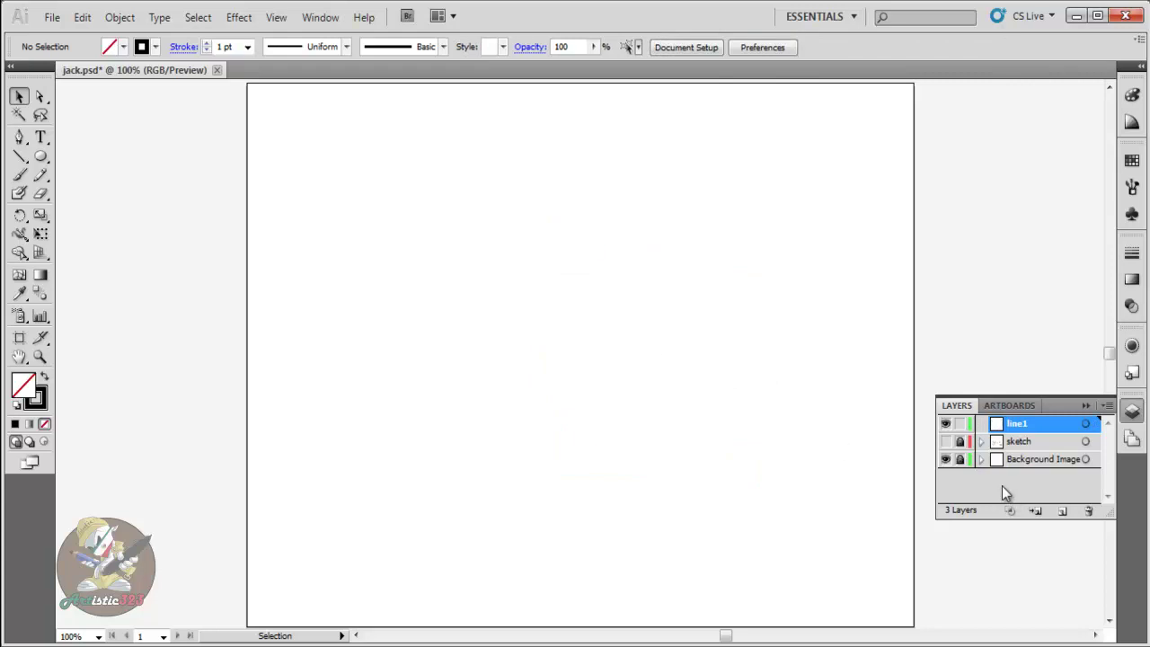
left_click(945, 442)
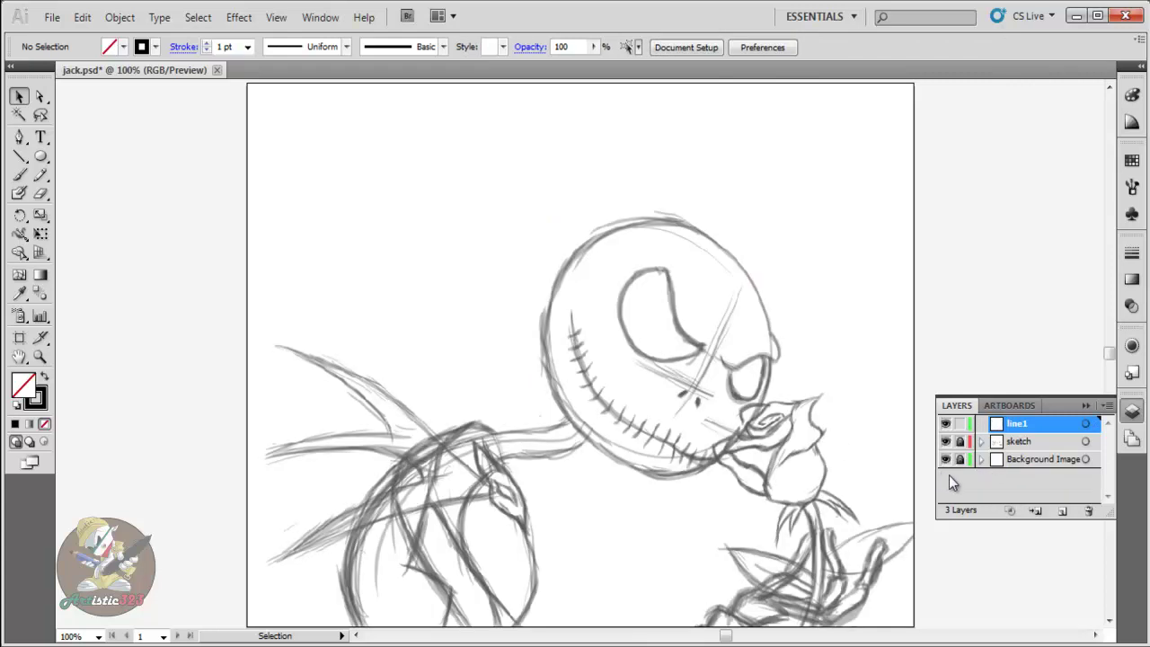
left_click(945, 441)
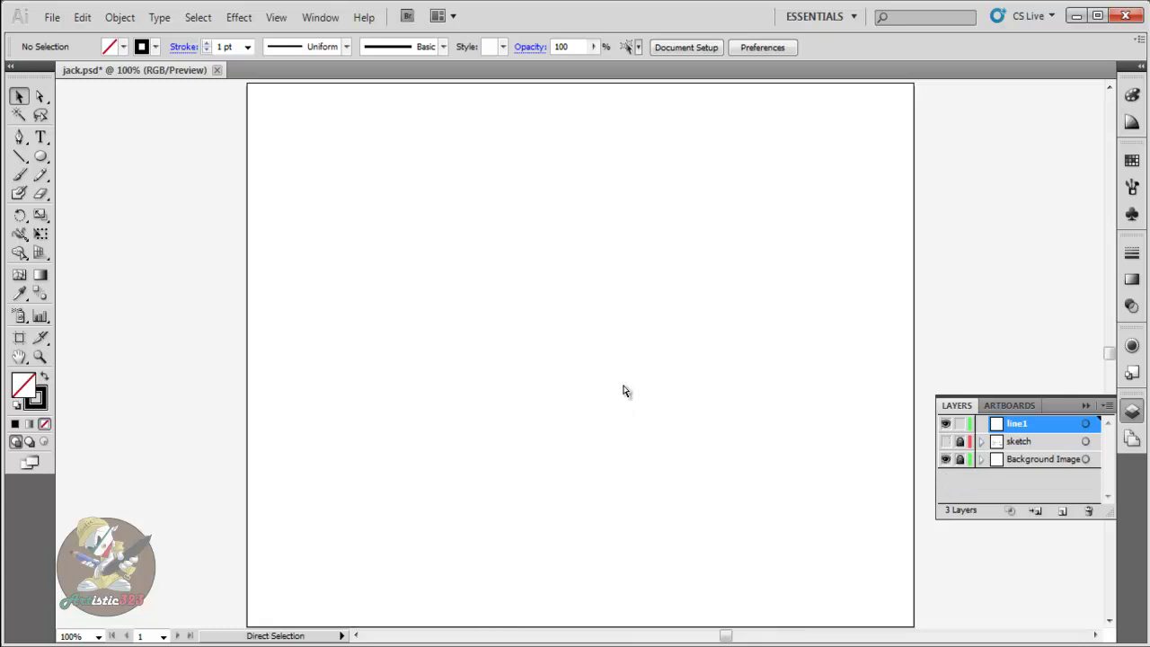
key("ctrl+z")
key("v")
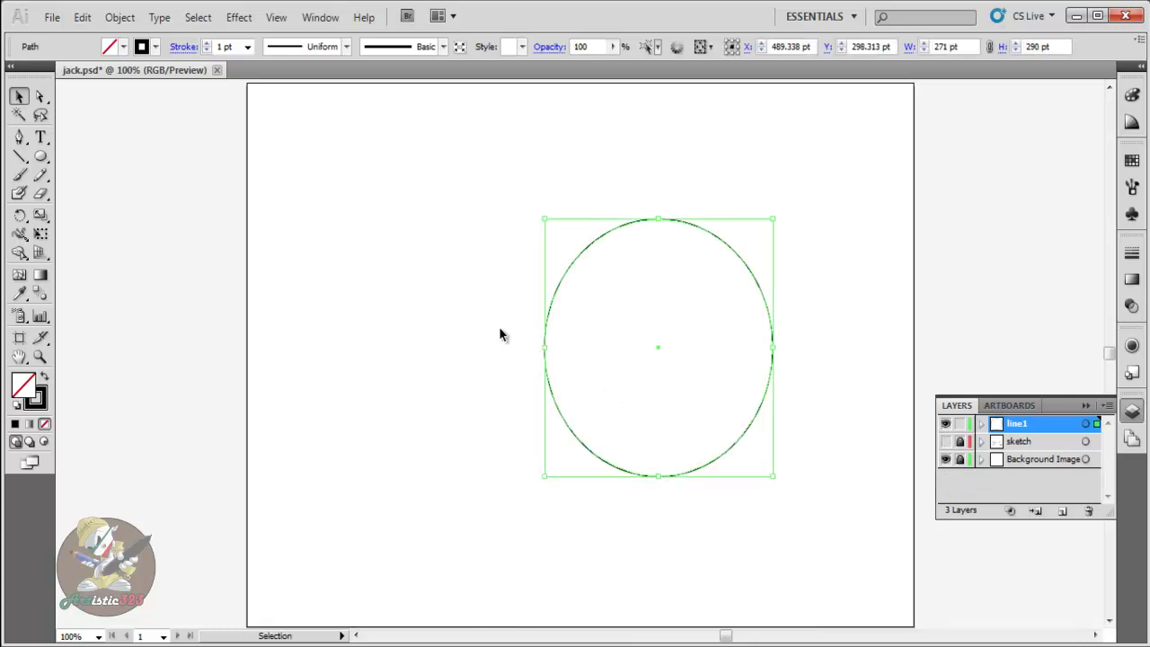
left_click(490, 326)
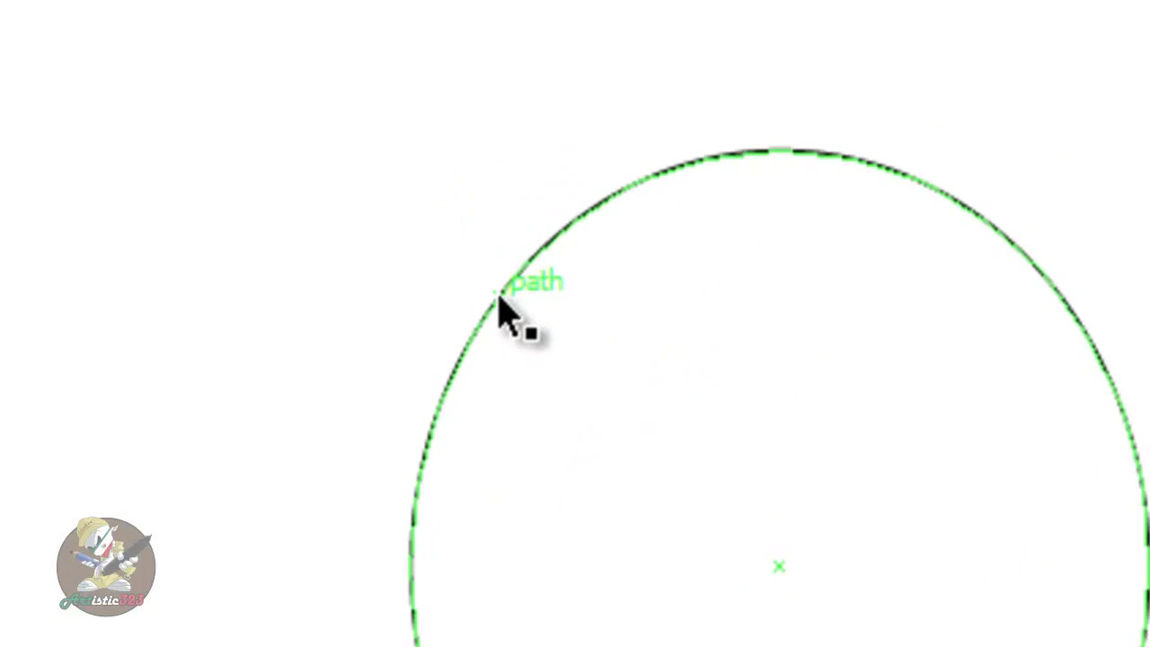
left_click(438, 445)
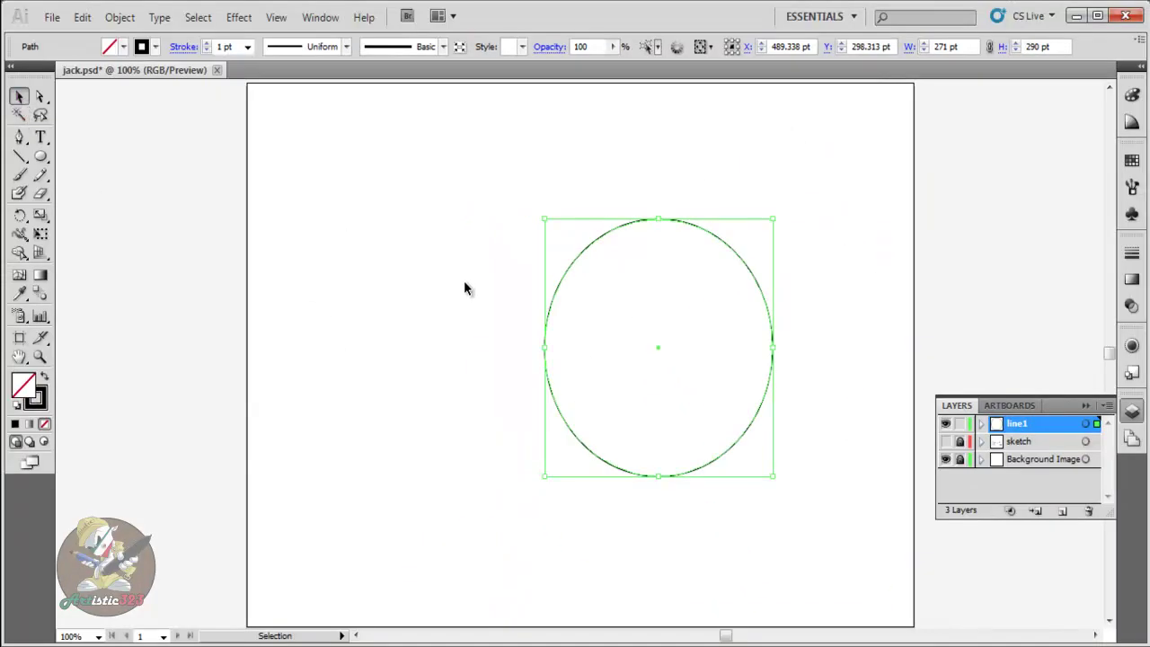
- Delete the head ellipse from the line1 layer and show the sketch layer again
left_click(40, 96)
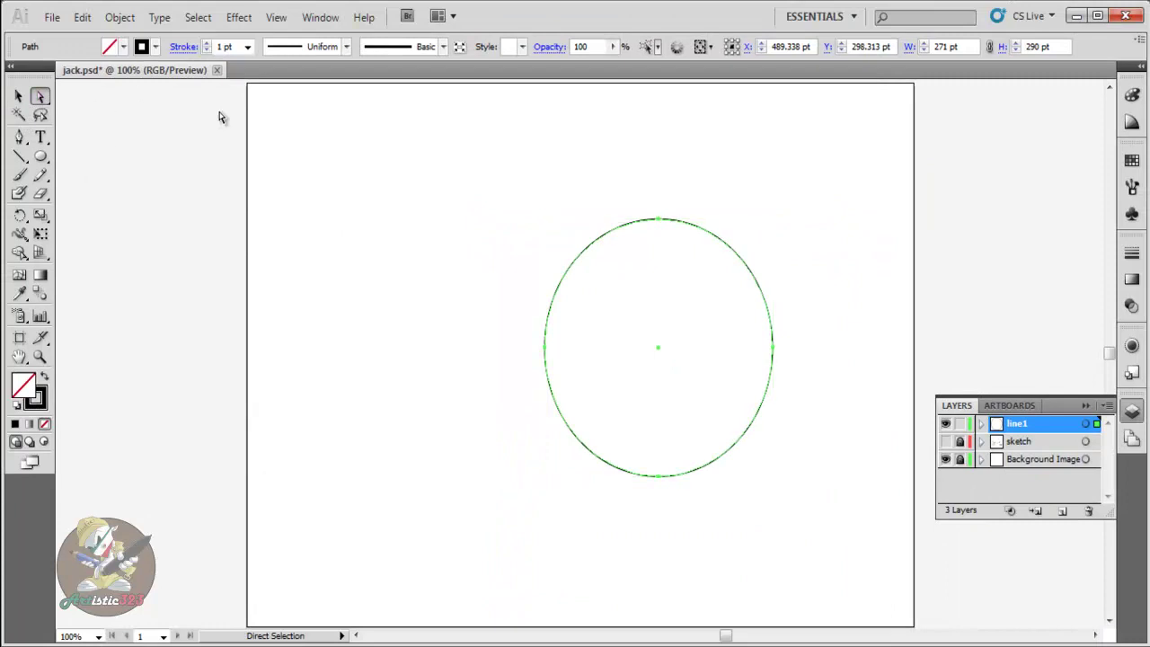
left_click(18, 96)
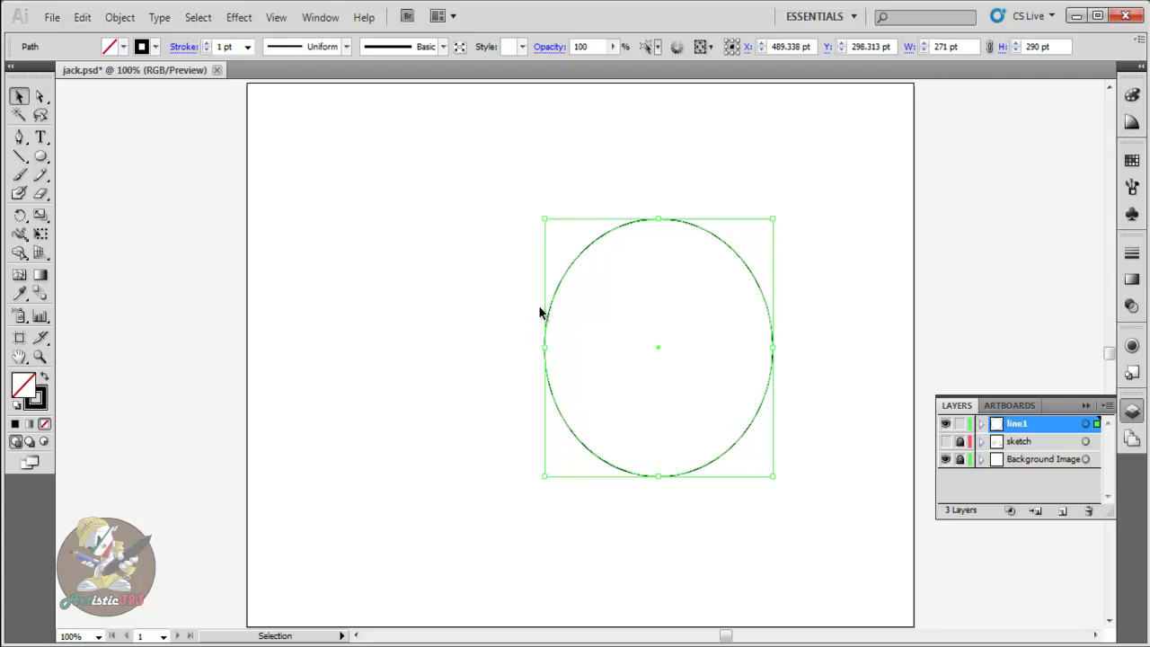
key("Delete")
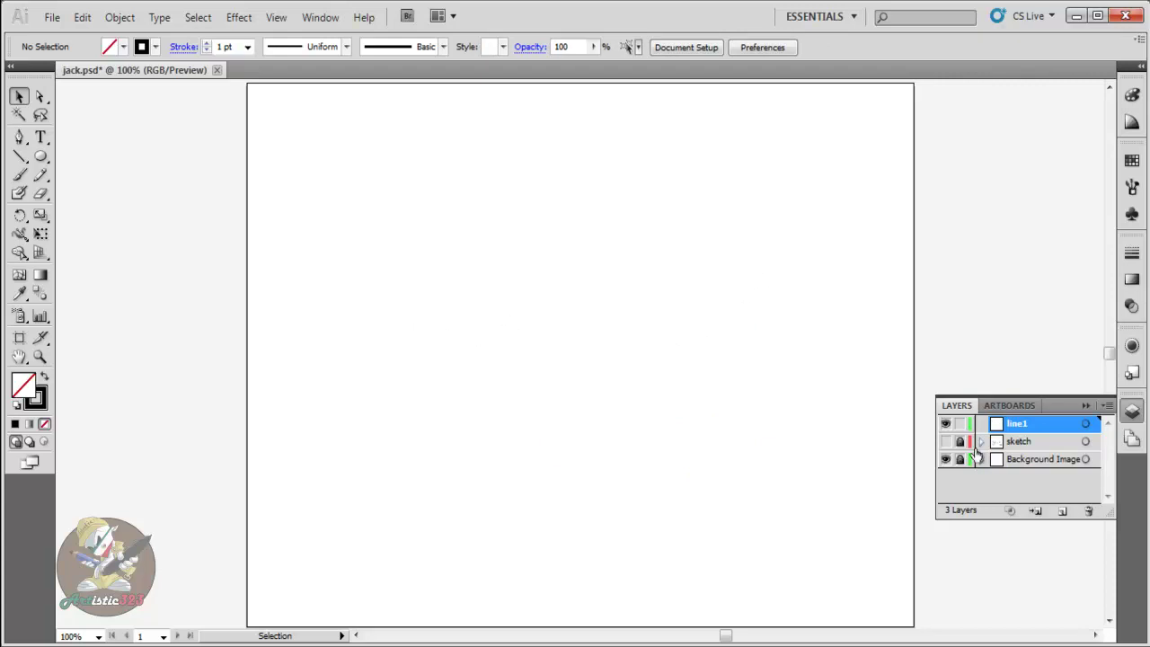
left_click(945, 442)
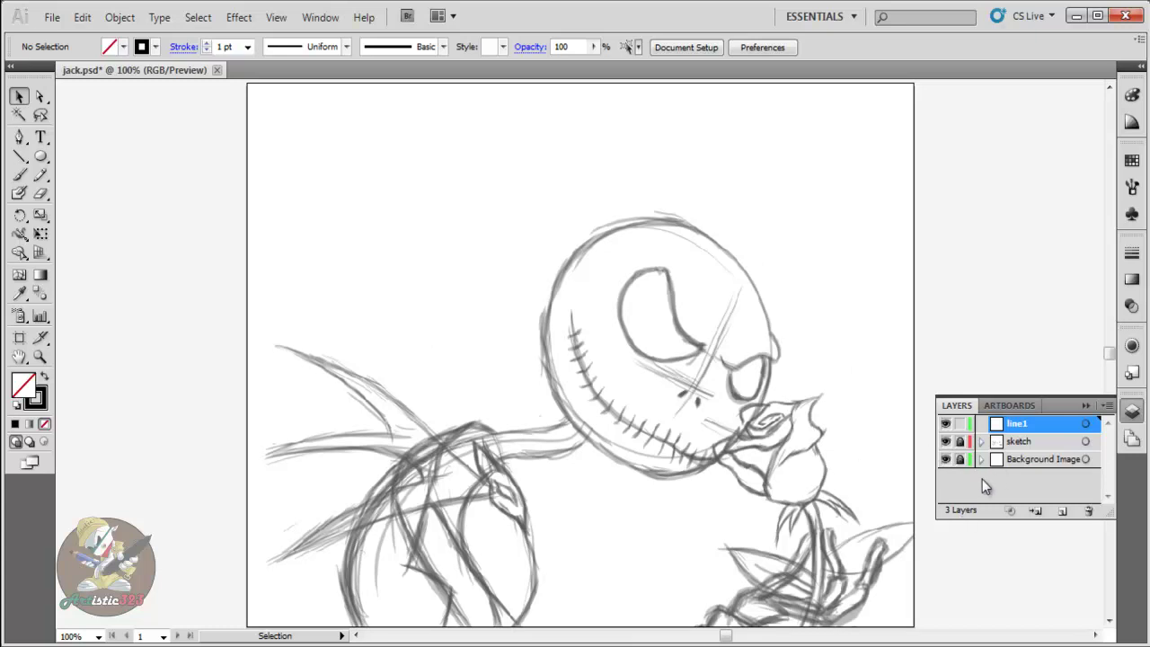
- Set up the Pen tool with a black fill and no stroke
left_click(19, 137)
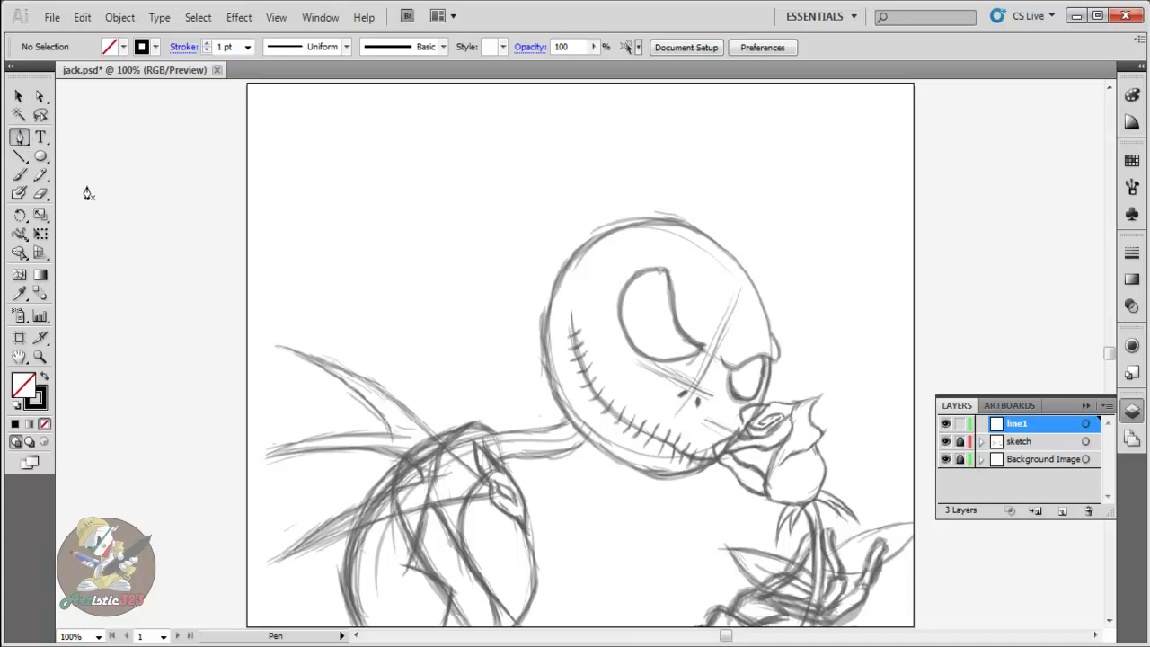
left_click(42, 379)
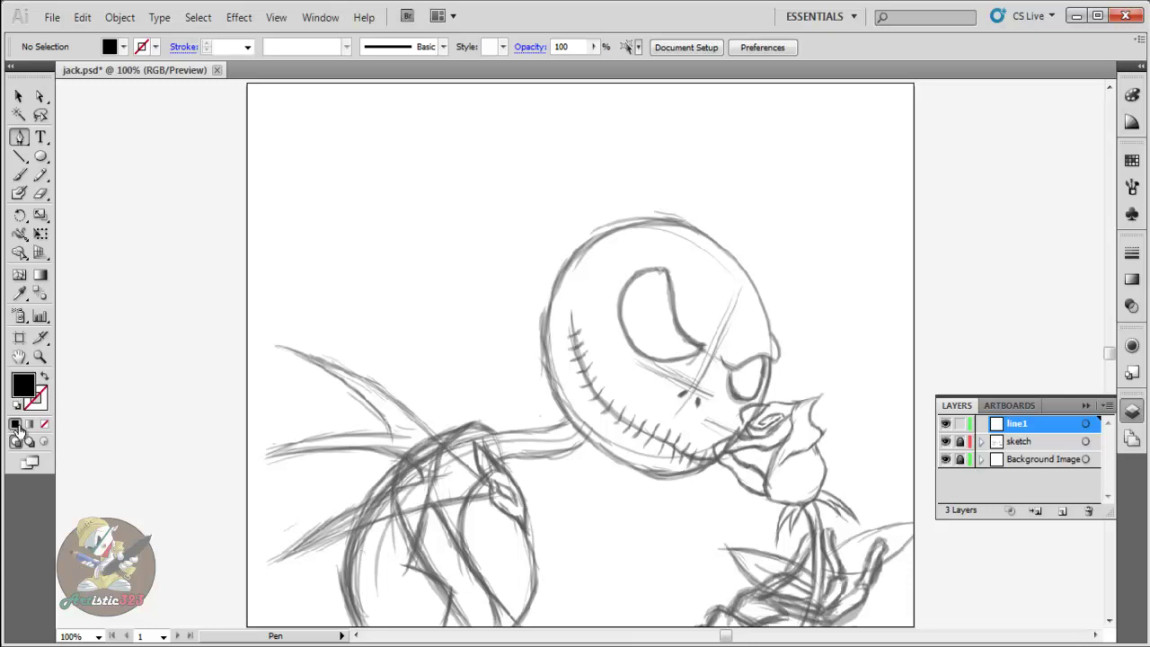
left_click(45, 426)
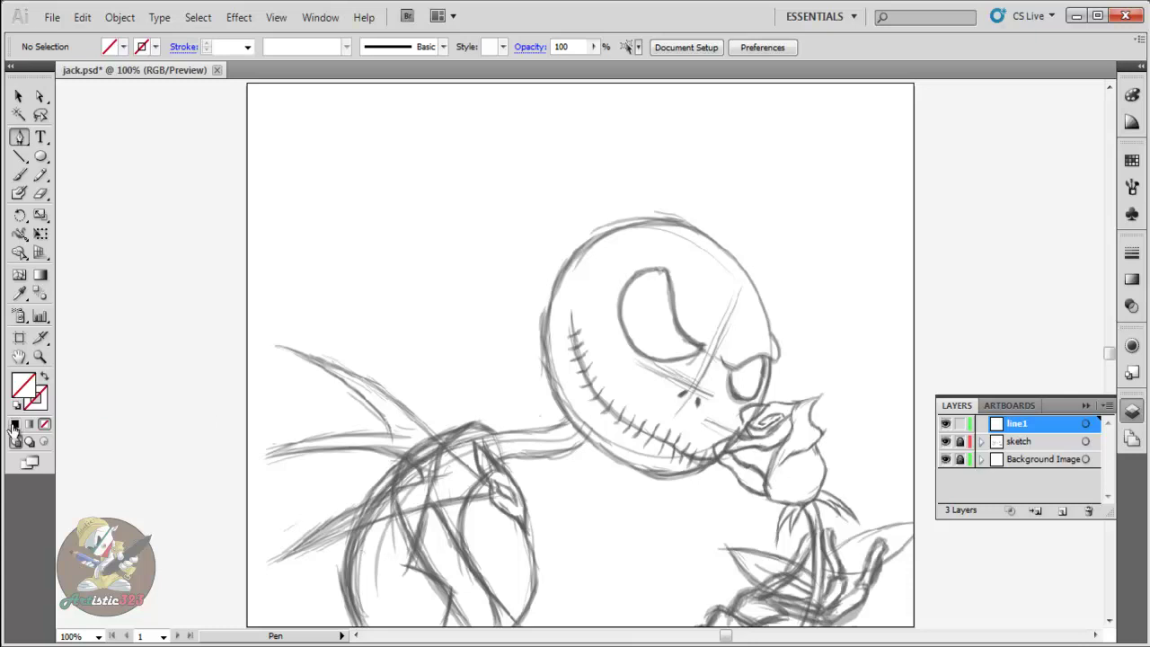
left_click(15, 437)
left_click(14, 439)
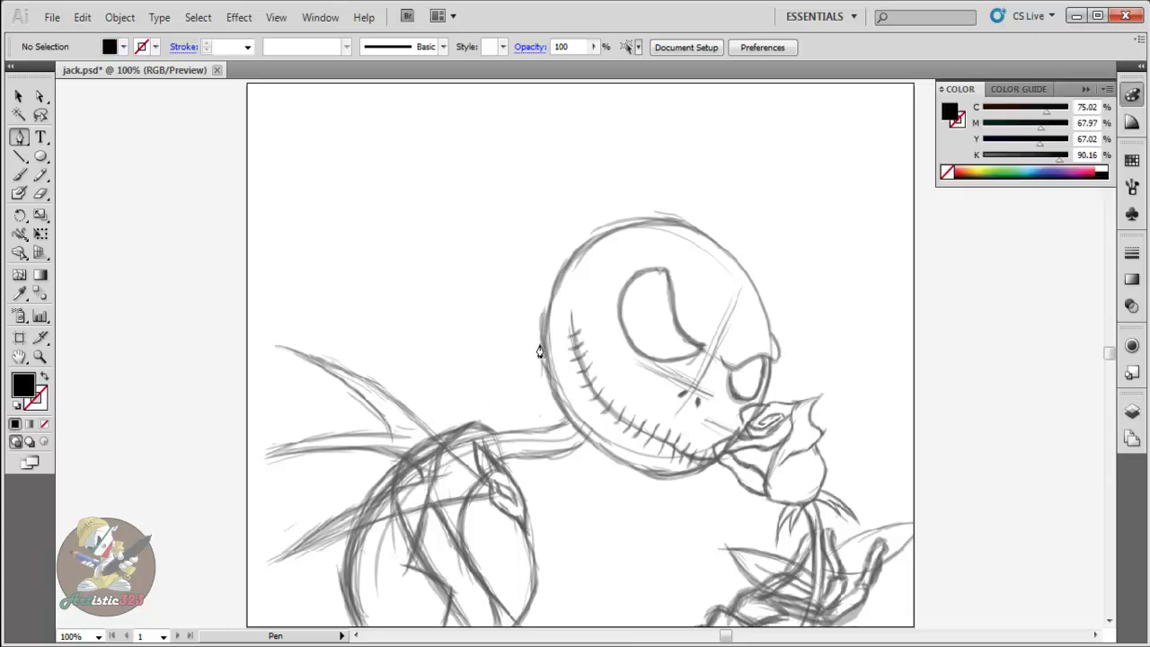
left_click(546, 307)
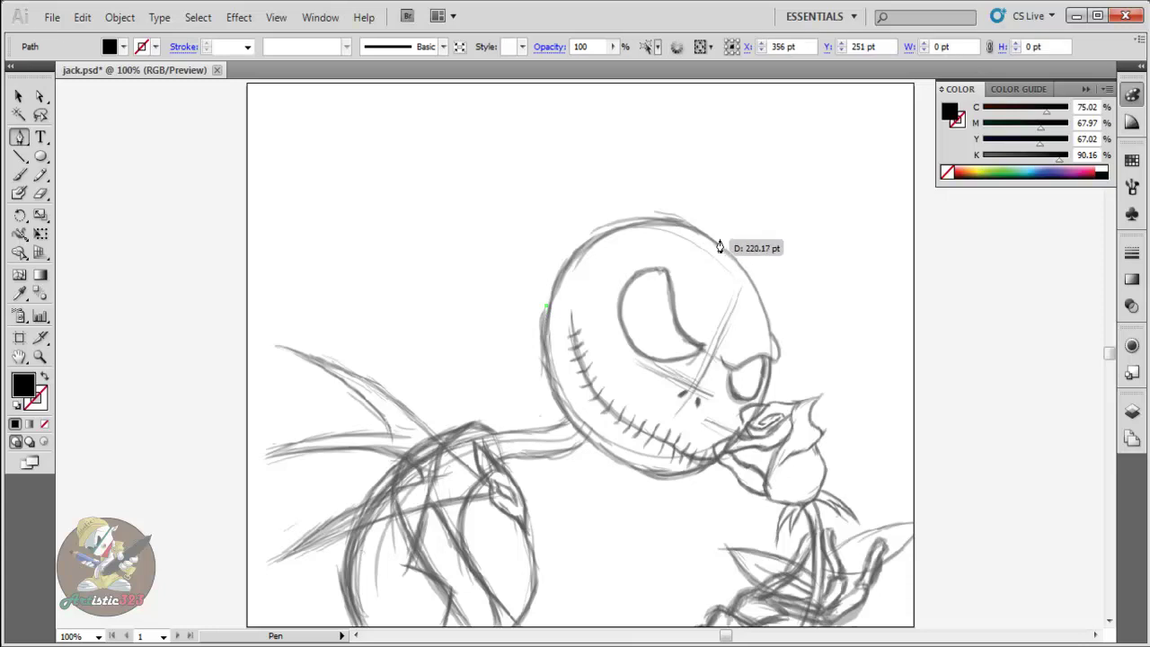
left_click(718, 245)
left_click(744, 435)
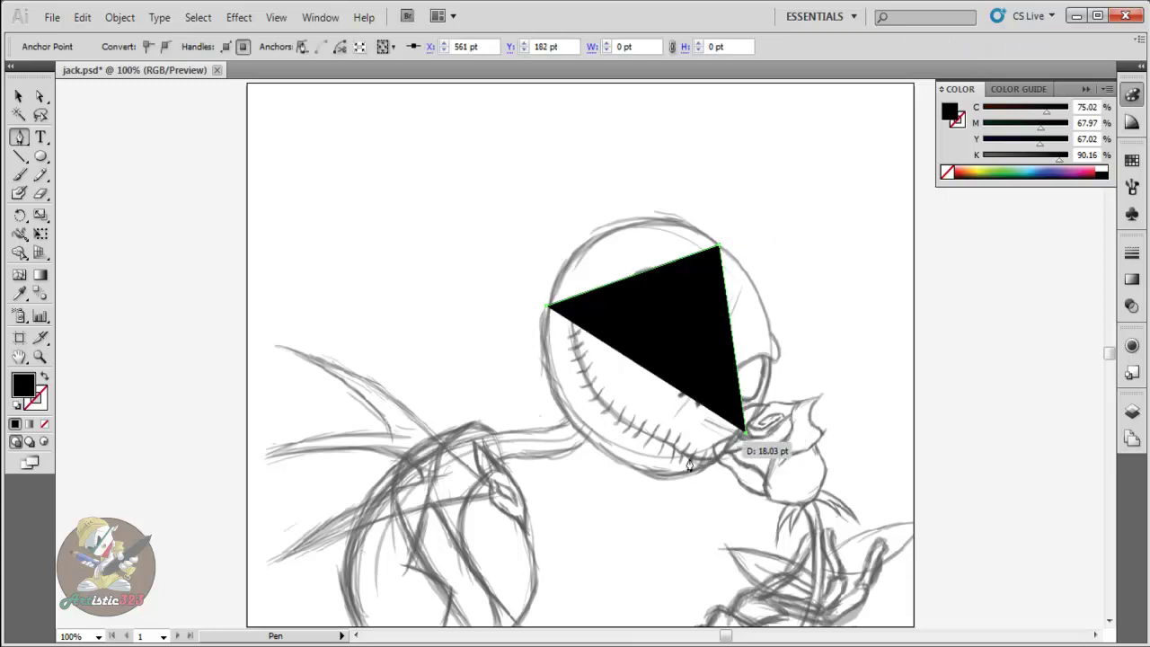
left_click(590, 440)
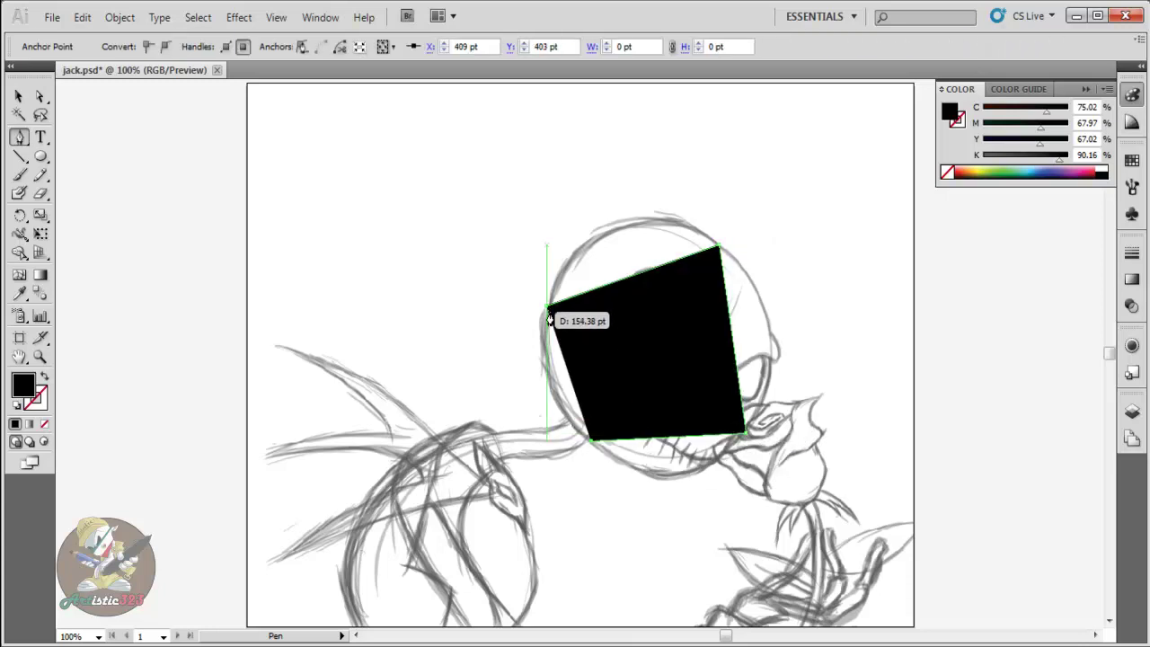
left_click_drag(551, 314, 572, 365)
key("ctrl+z")
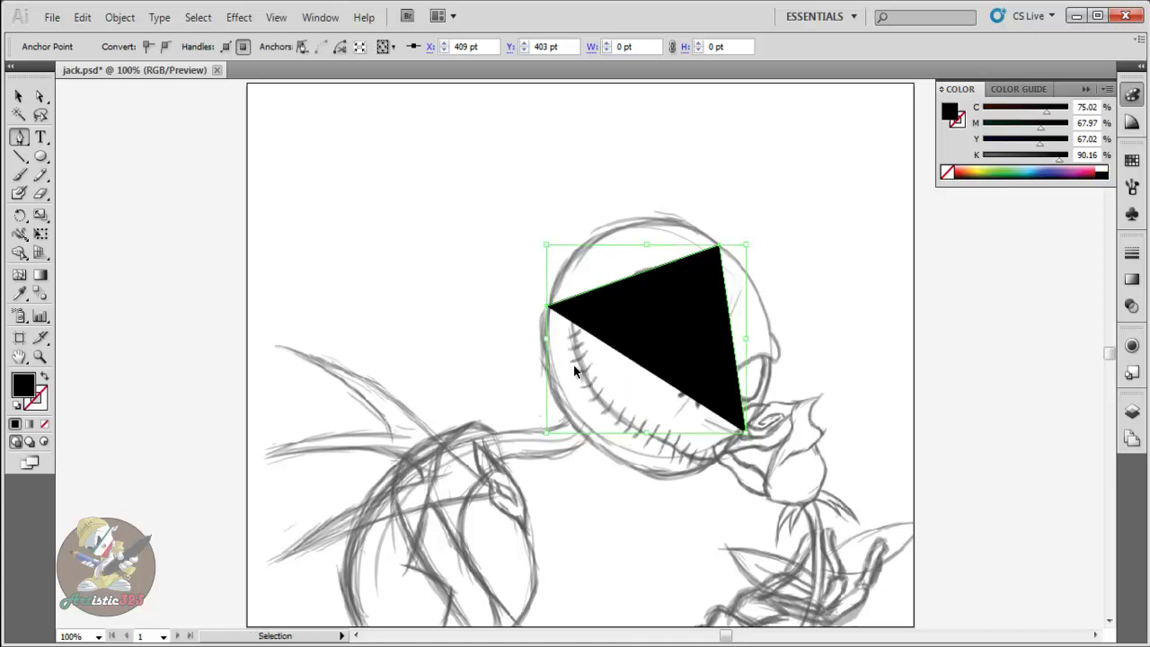
key("ctrl+z")
key("ctrl+z")
key("ctrl+z")
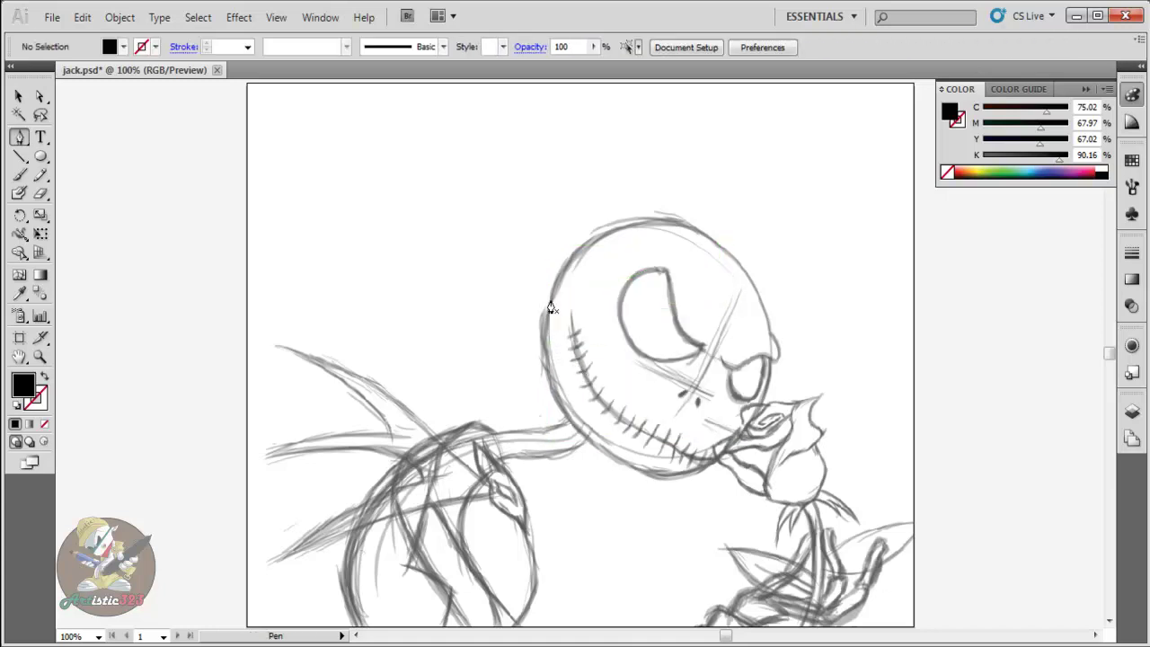
left_click_drag(548, 307, 846, 343)
left_click(763, 396)
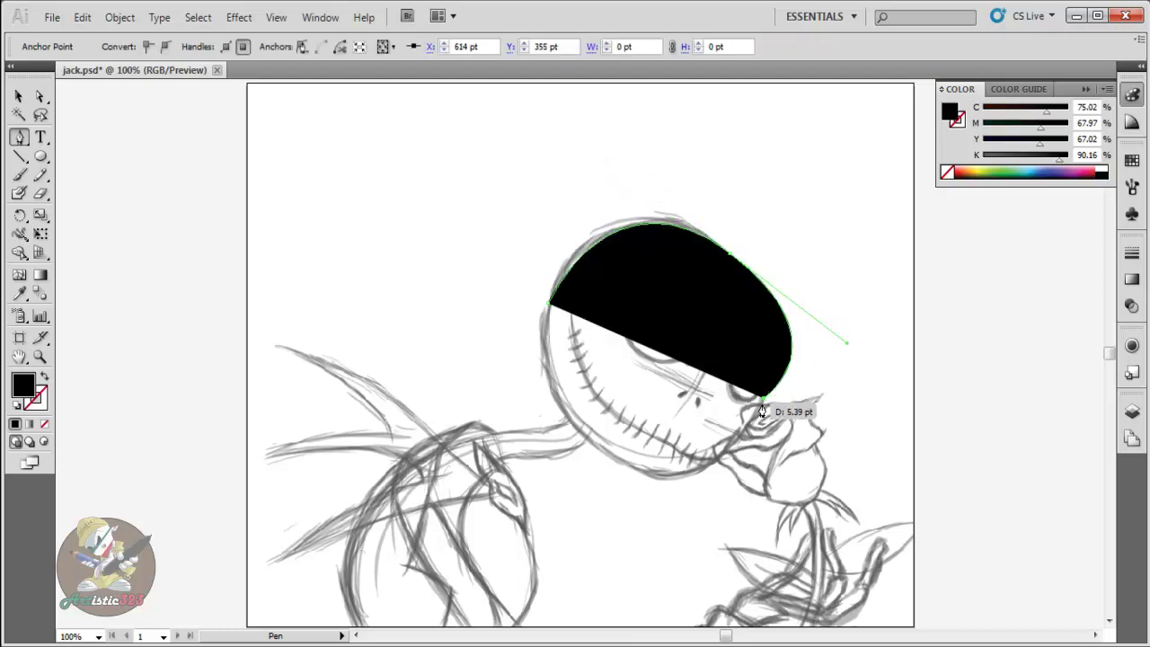
key("ctrl")
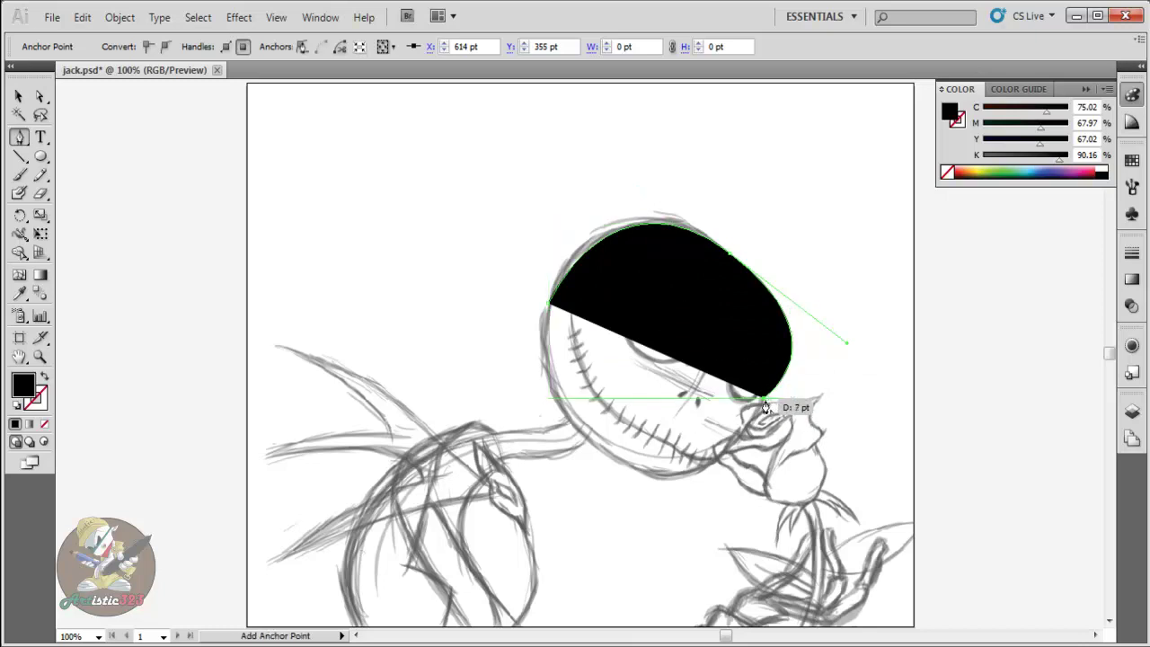
key("Delete")
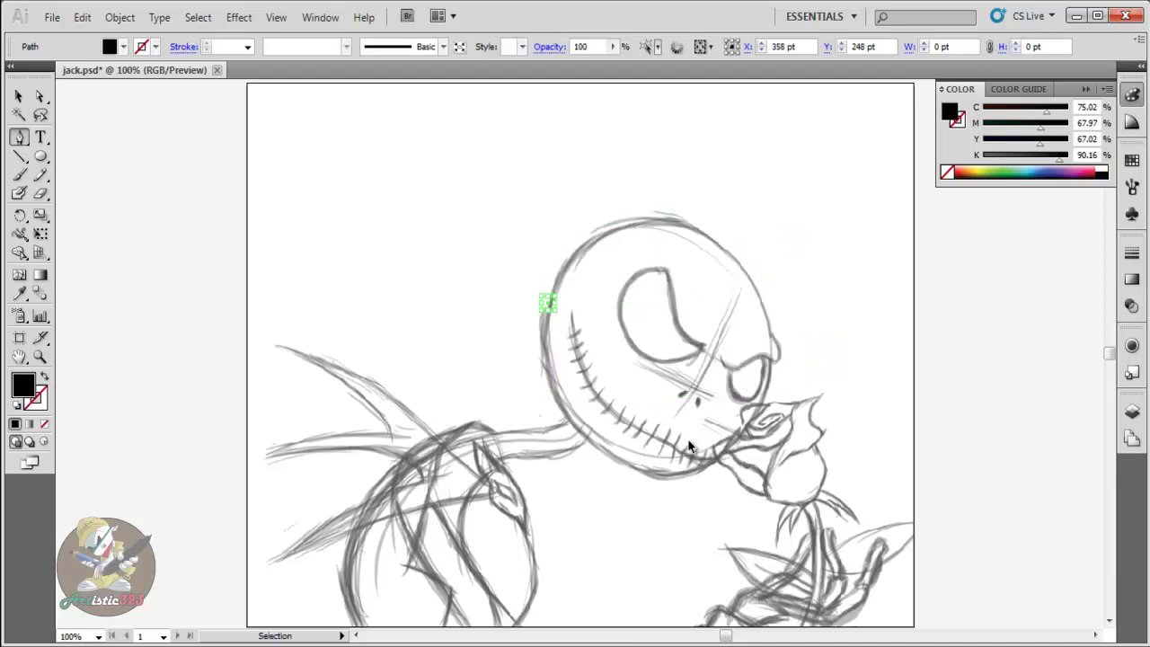
- Draw a closed four-point straight-sided path with the Pen tool, placing its anchor points on the sketched head outline
left_click(547, 313)
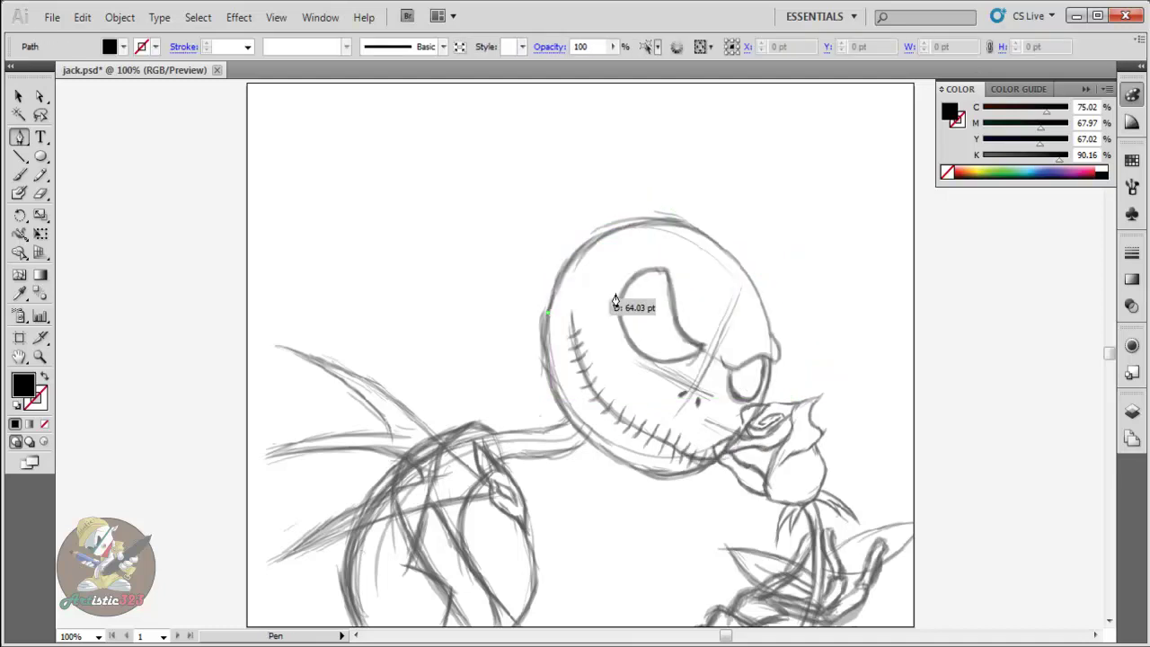
left_click(714, 242)
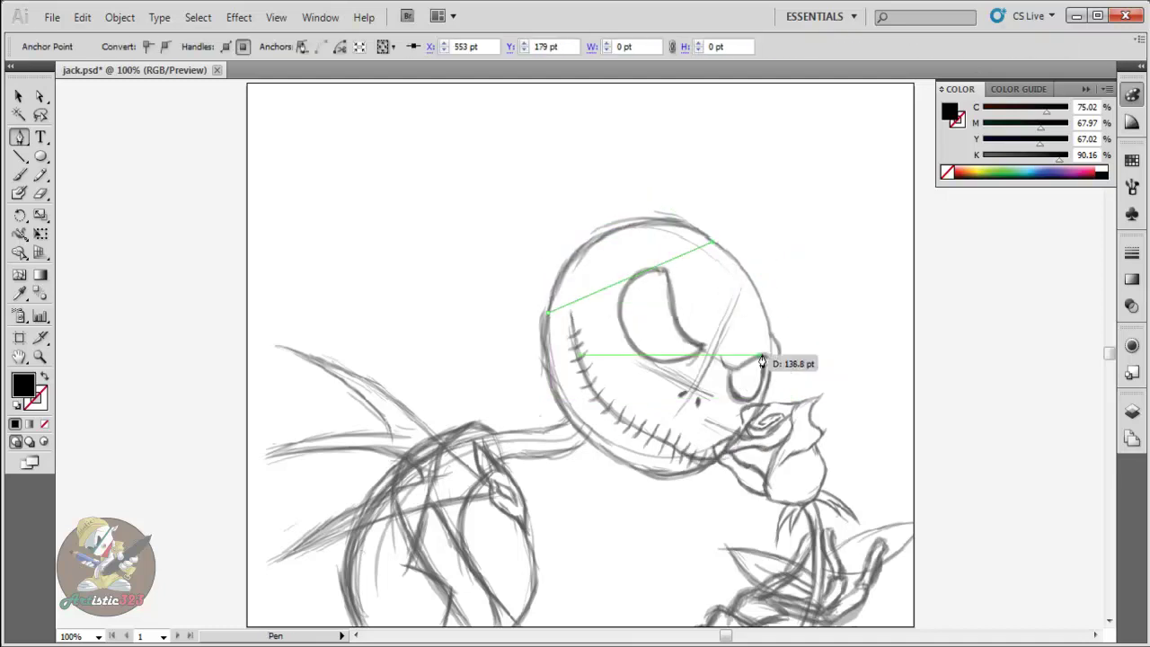
left_click(746, 422)
left_click(598, 445)
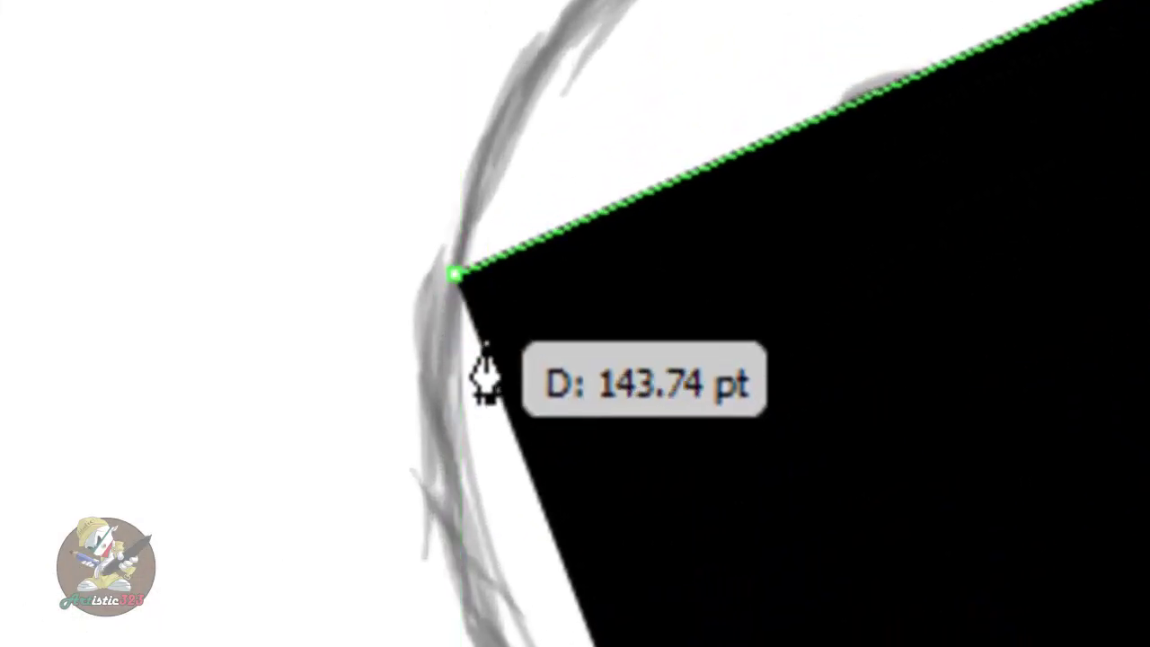
left_click(461, 313)
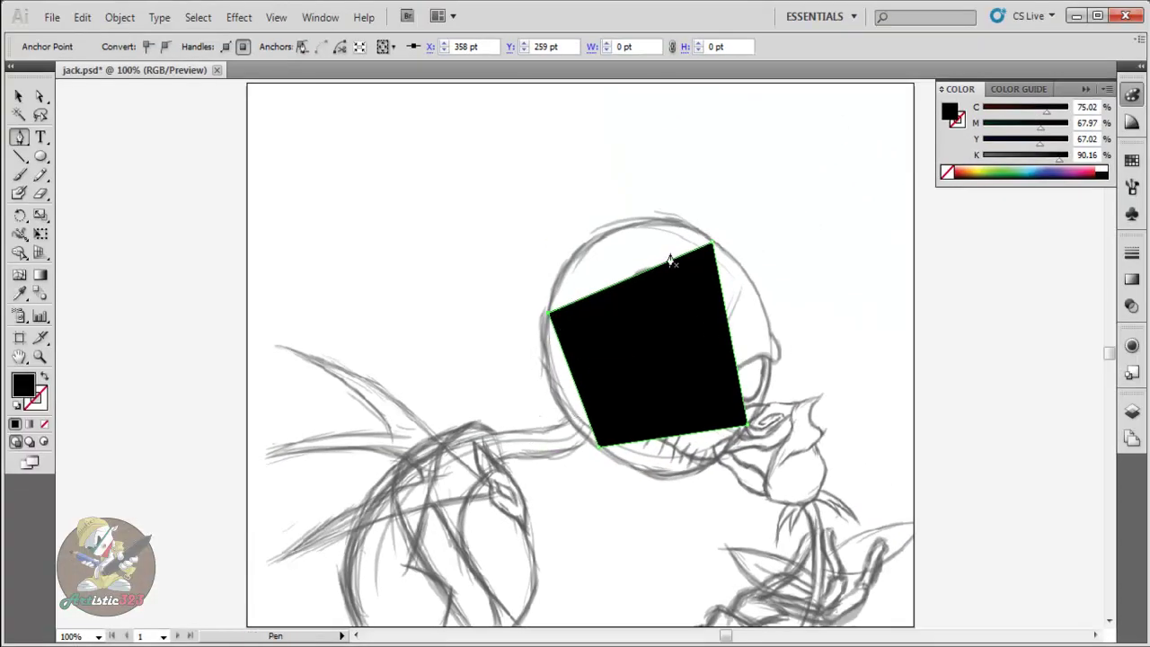
- Curve the four-sided path to the sketched head with the Convert Anchor Point tool, about 265 pt wide and 268 pt high, and deselect it
left_click(19, 139)
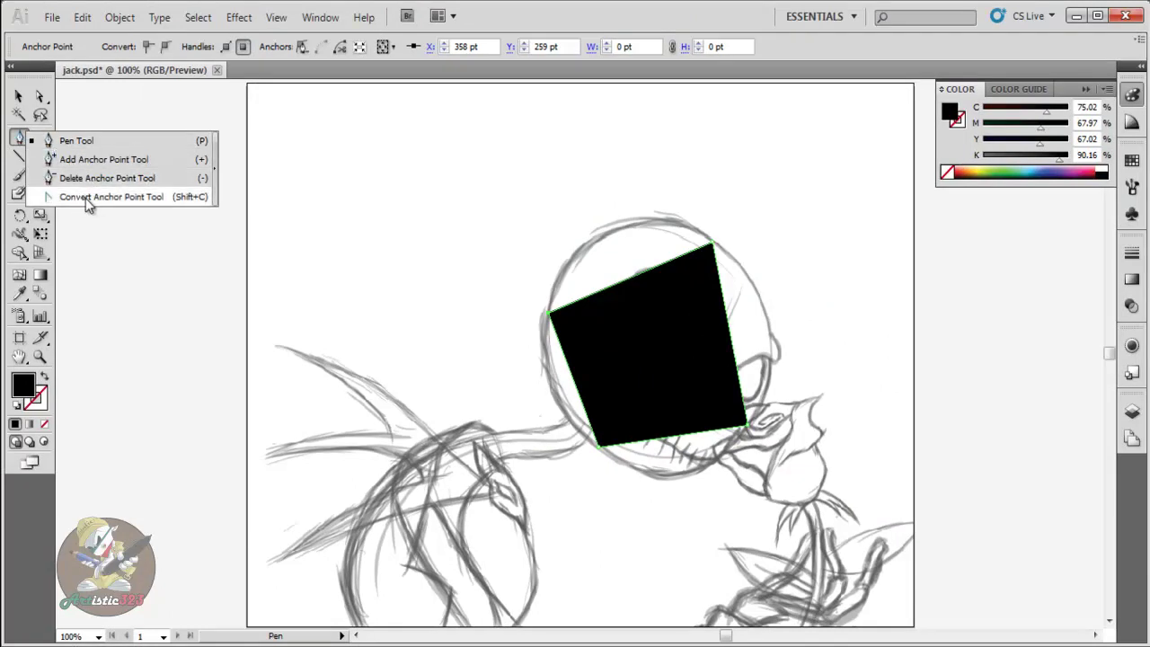
left_click(132, 199)
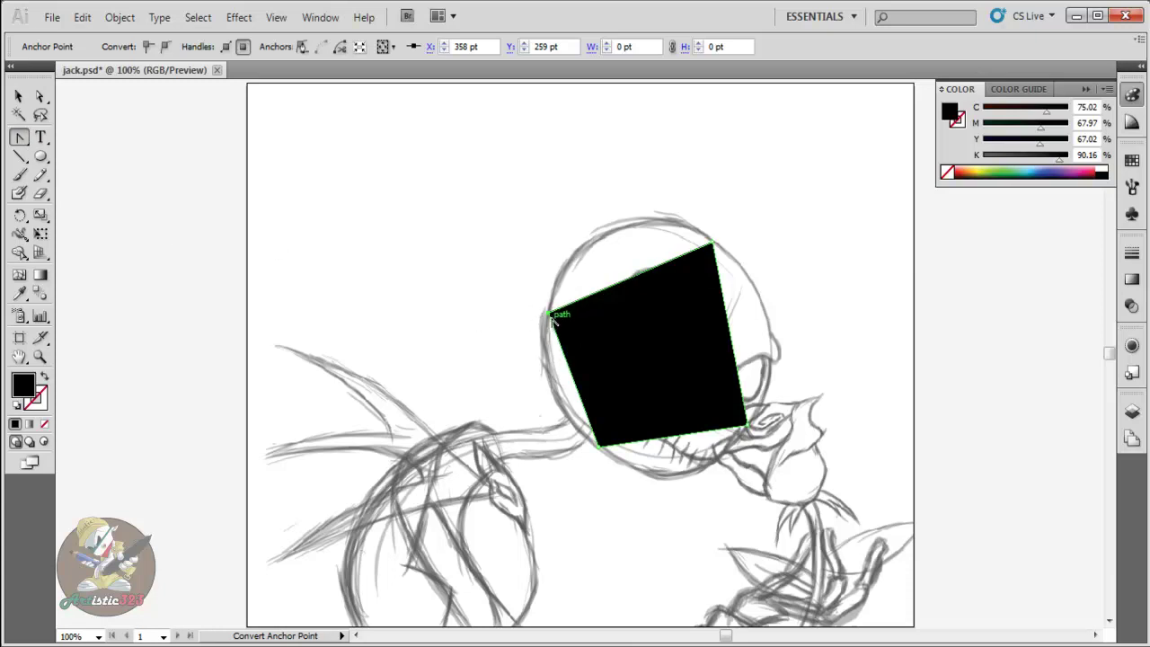
left_click_drag(550, 316, 585, 193)
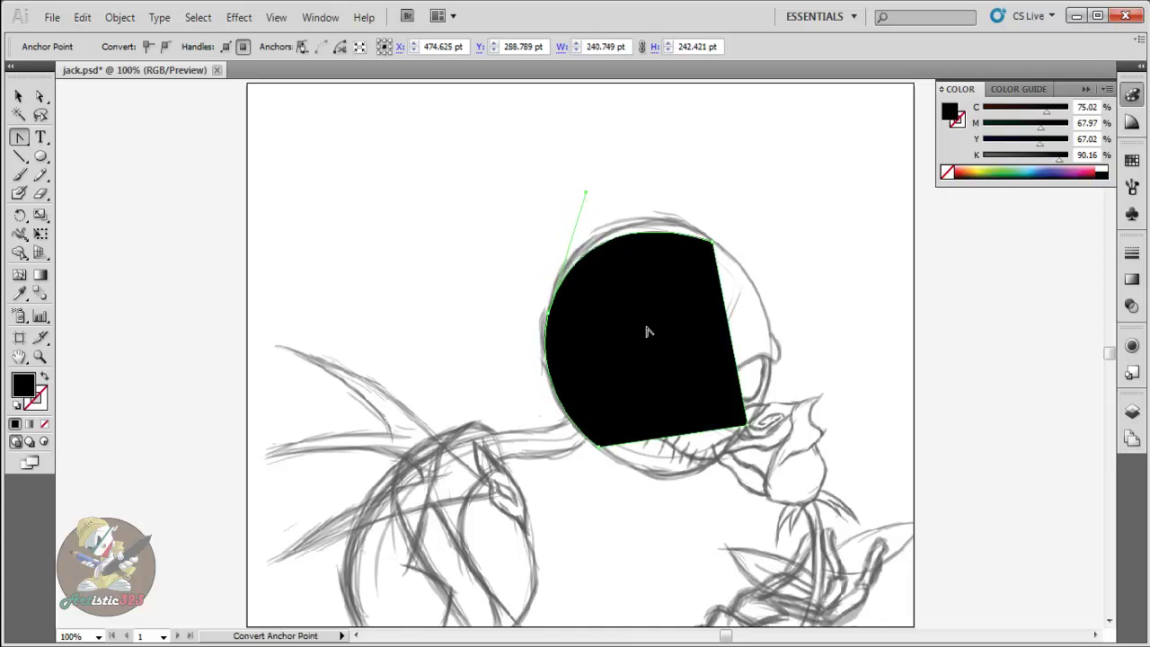
left_click_drag(747, 426, 698, 510)
left_click_drag(801, 341, 809, 311)
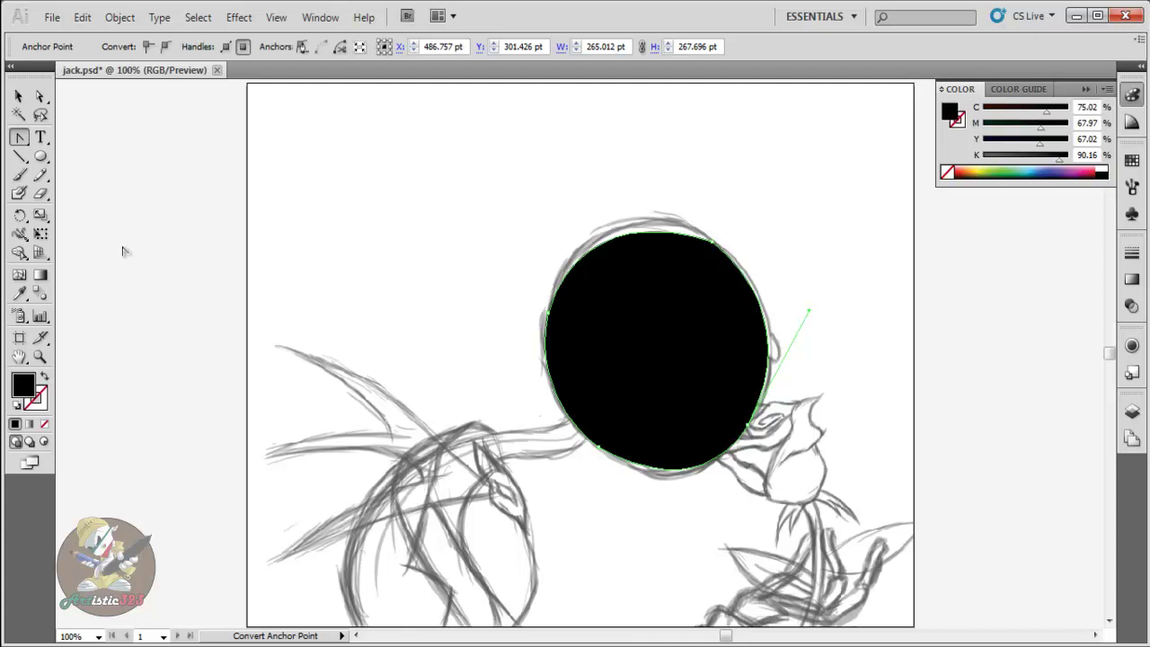
left_click(18, 96)
left_click(267, 224)
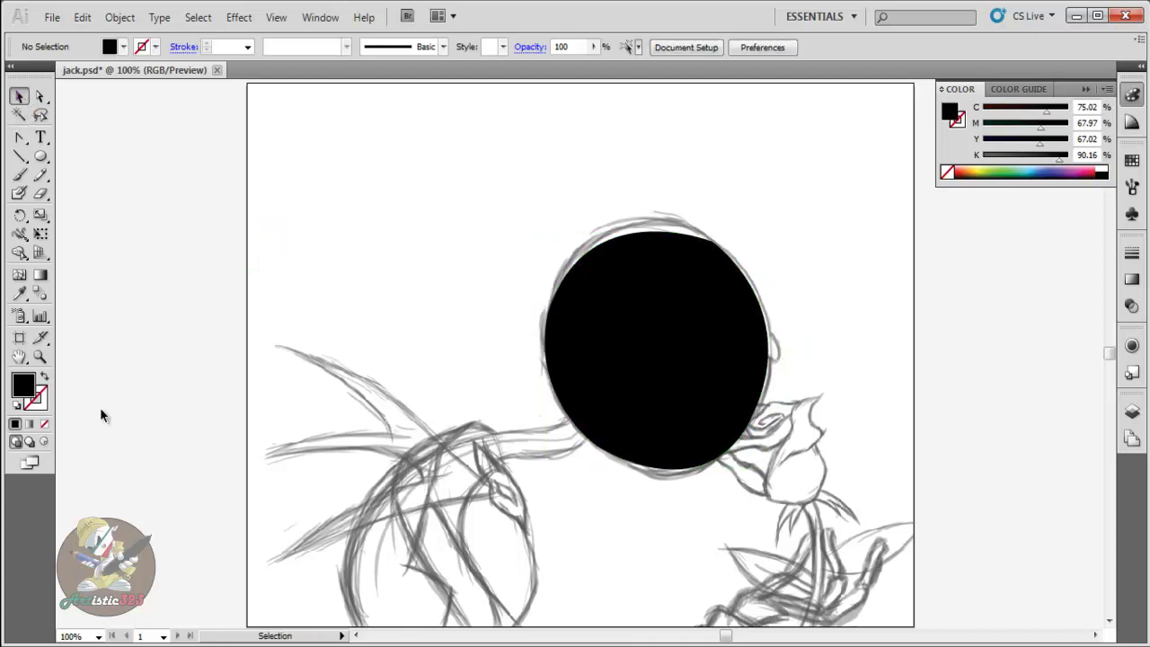
- Swap the head shape's black fill to its stroke, giving it a black 1 pt outline with no fill
left_click(562, 293)
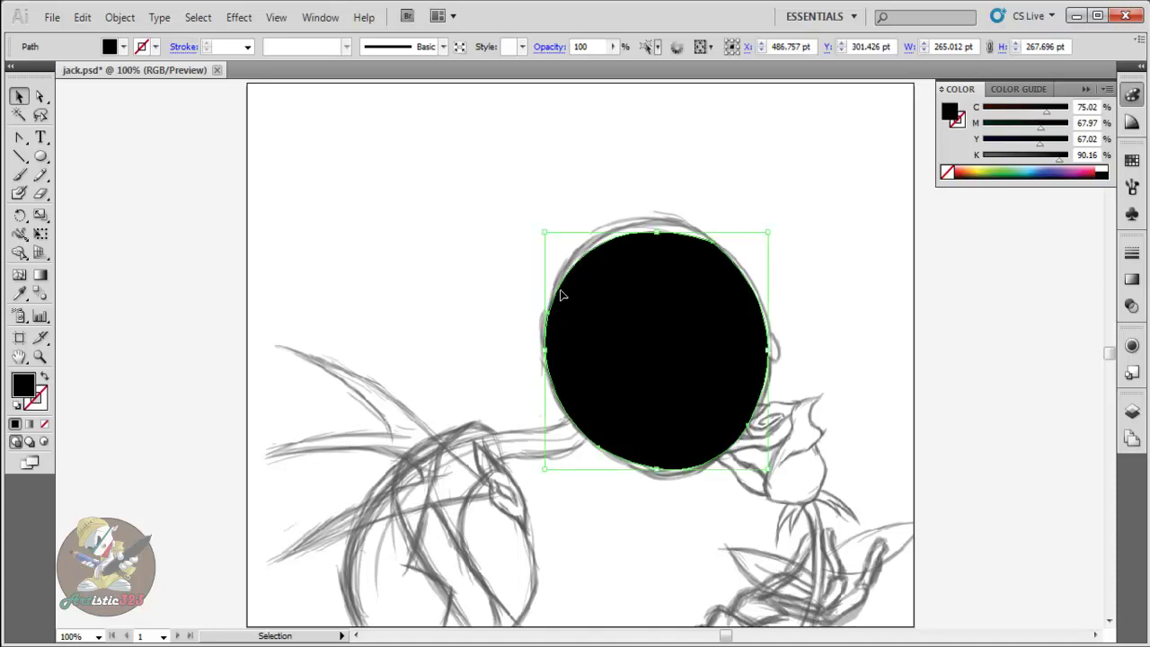
left_click(47, 432)
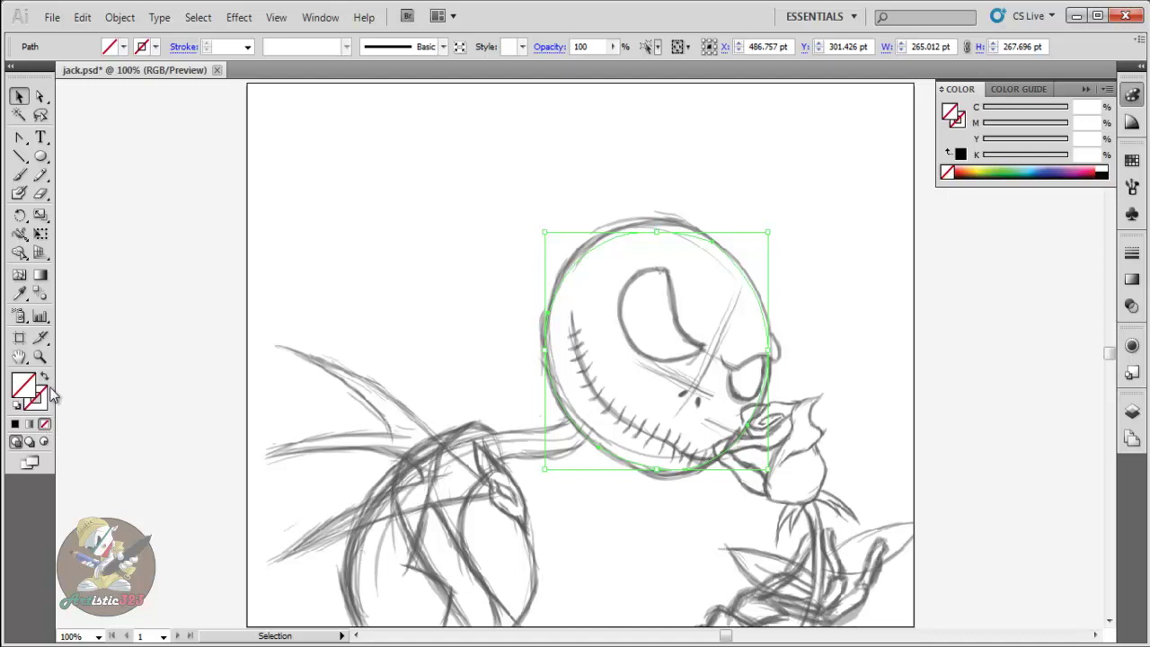
left_click(15, 424)
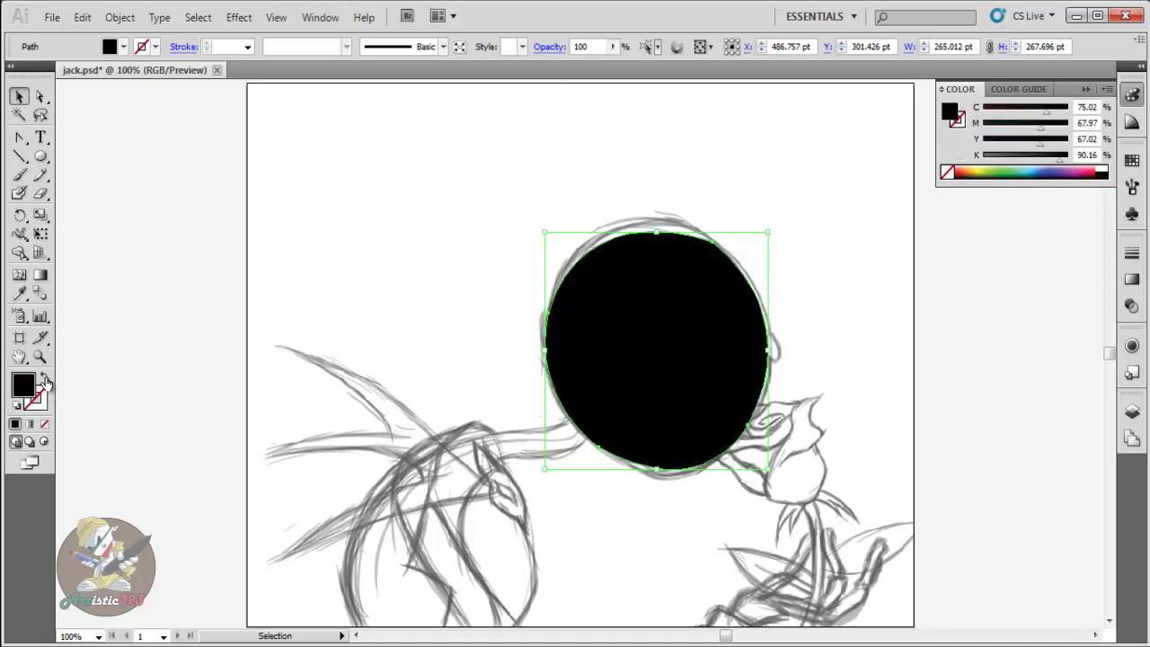
left_click(45, 379)
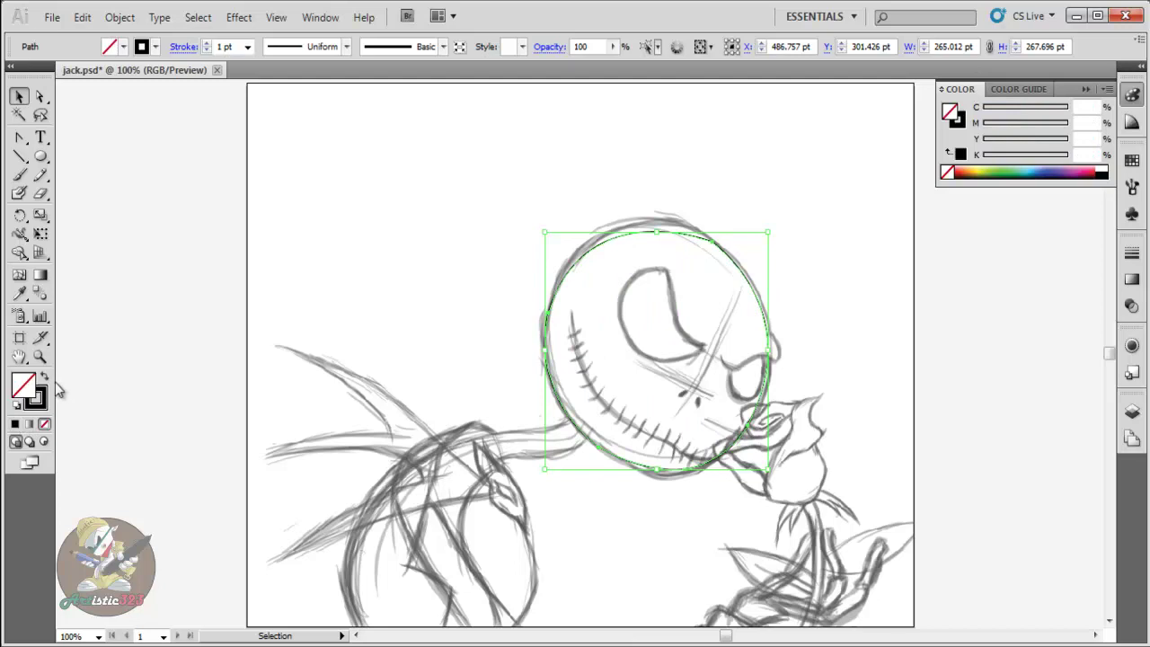
left_click(44, 378)
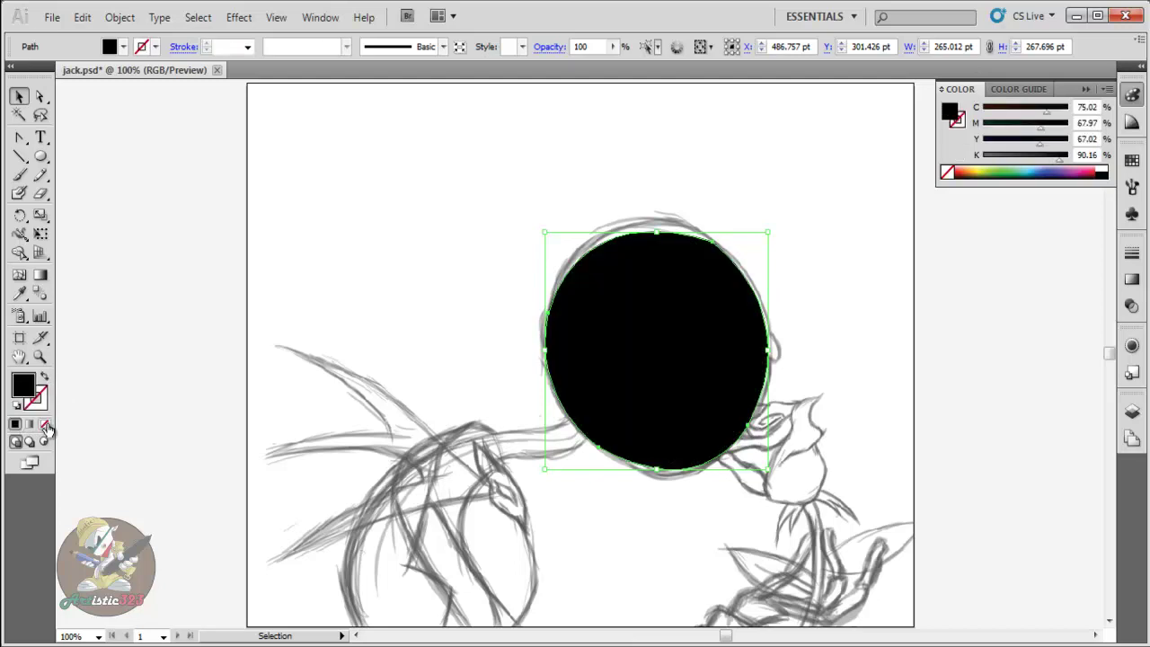
left_click(44, 423)
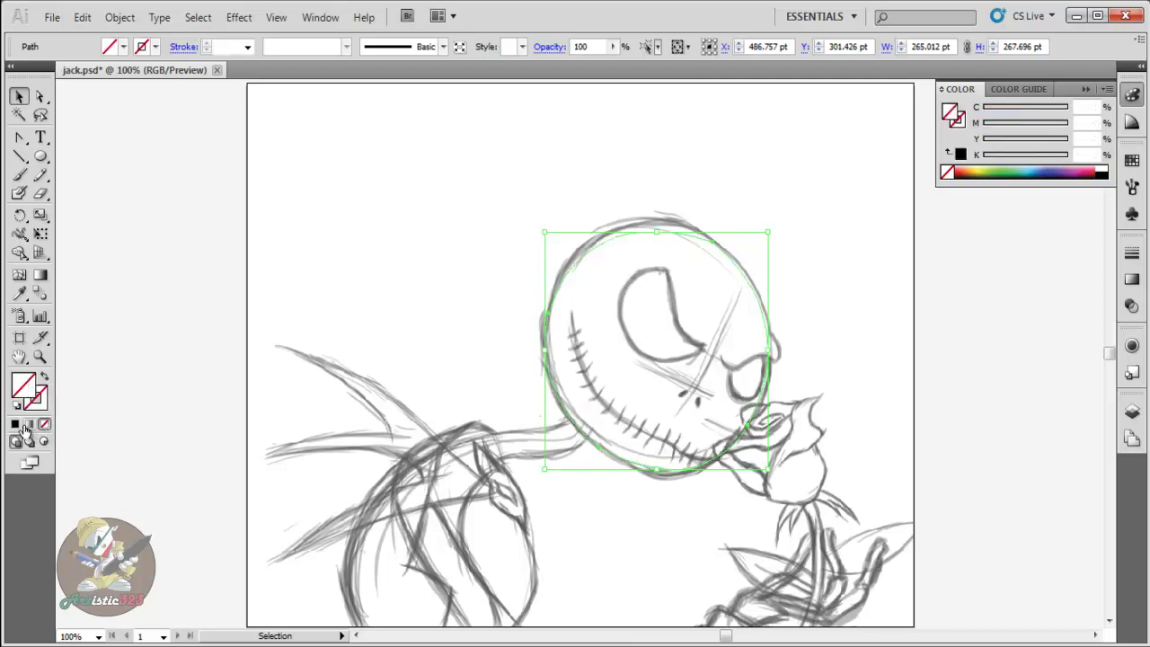
left_click(14, 424)
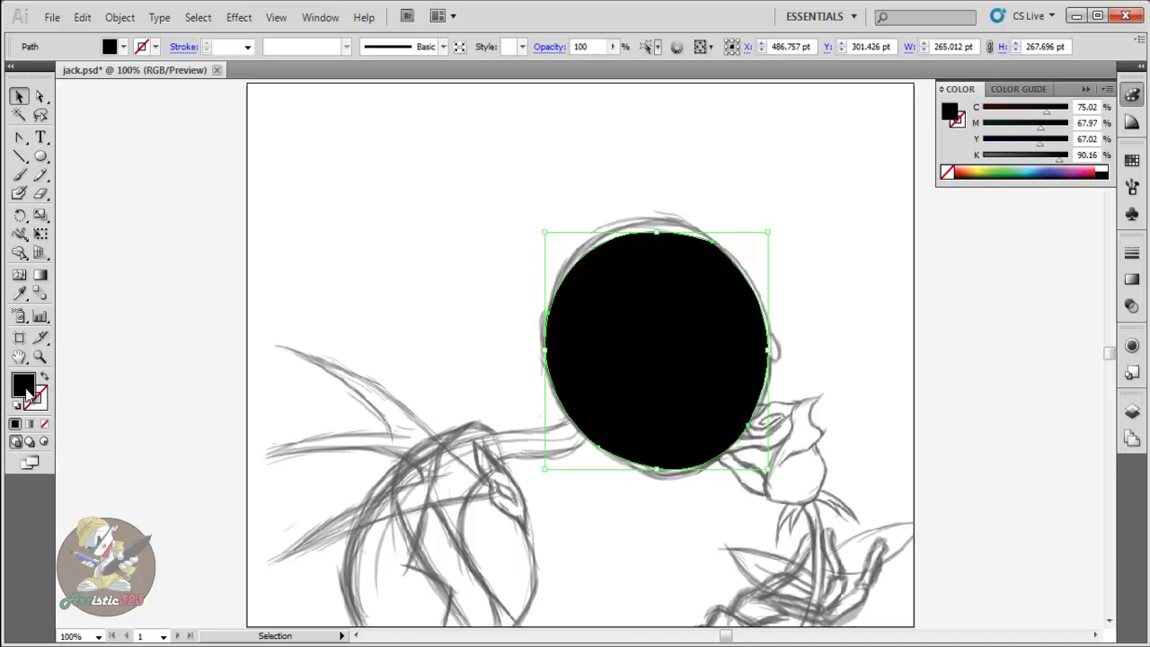
left_click(43, 424)
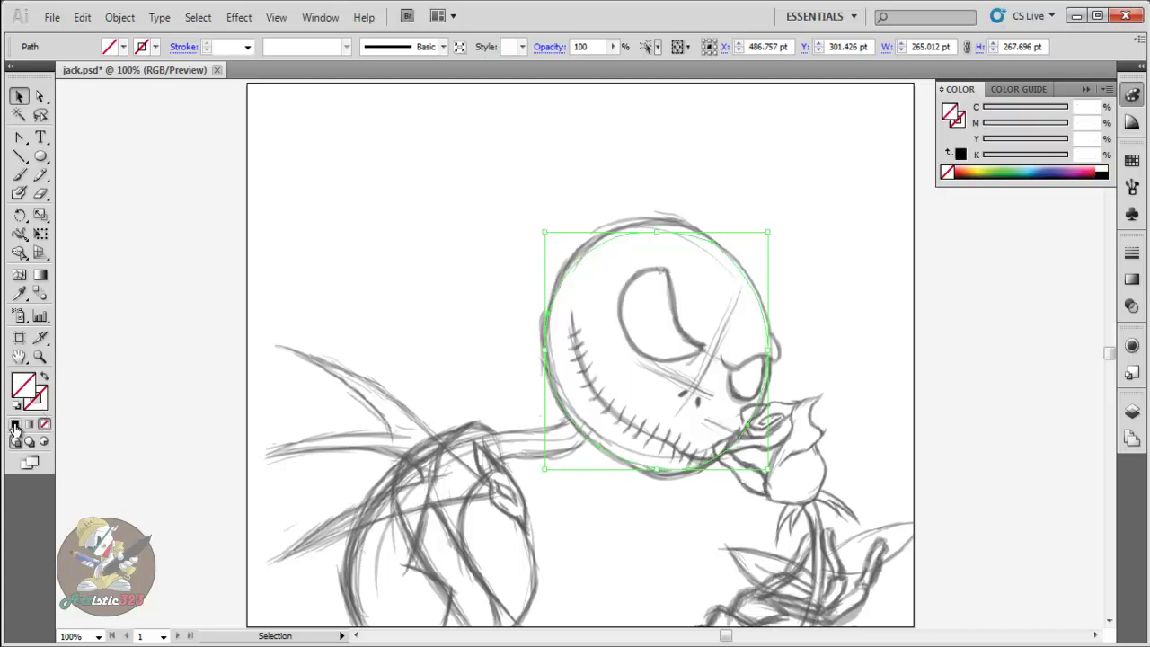
left_click(16, 426)
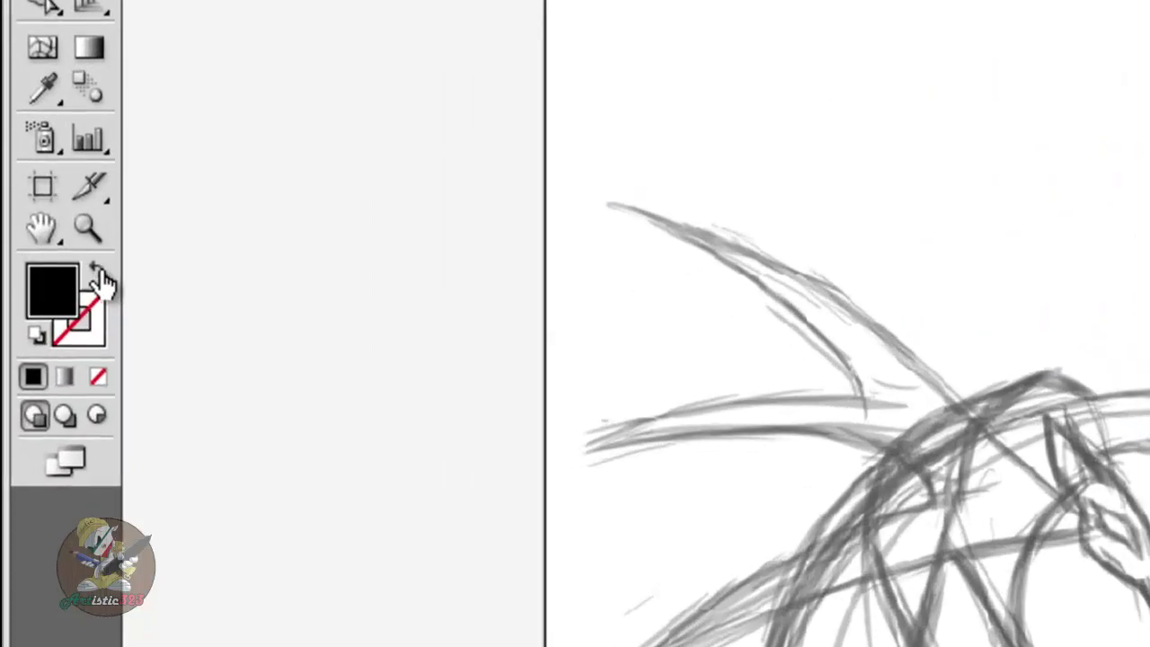
left_click(98, 271)
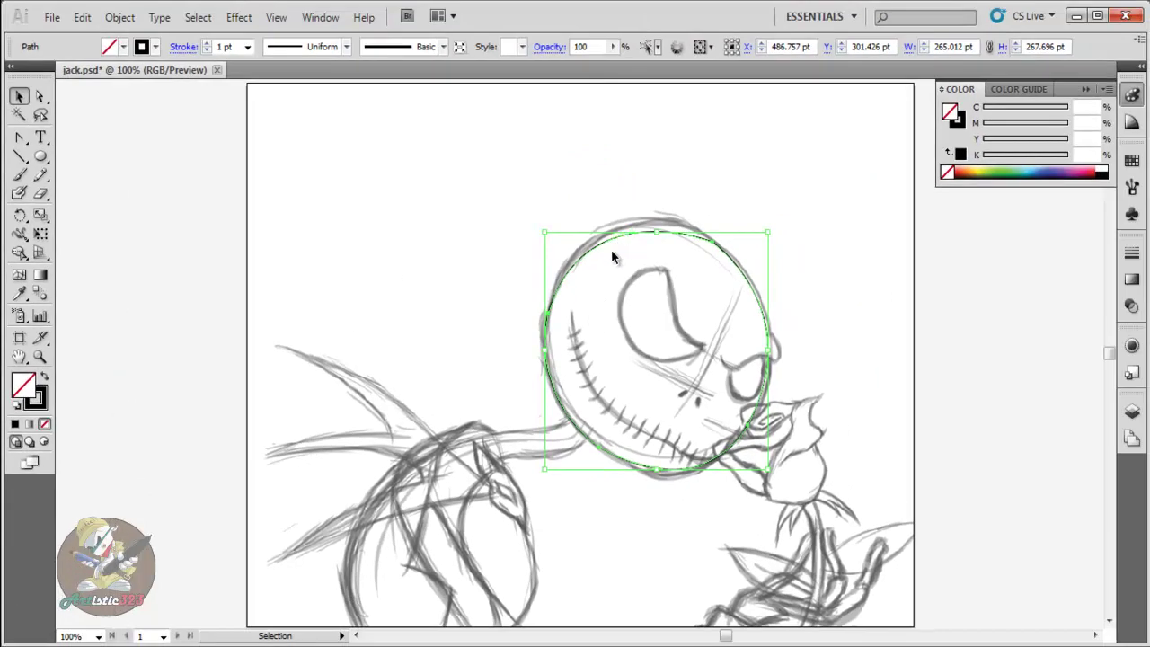
- Set the head outline's stroke weight to 5 pt
key("ctrl+plus")
key("ctrl+plus")
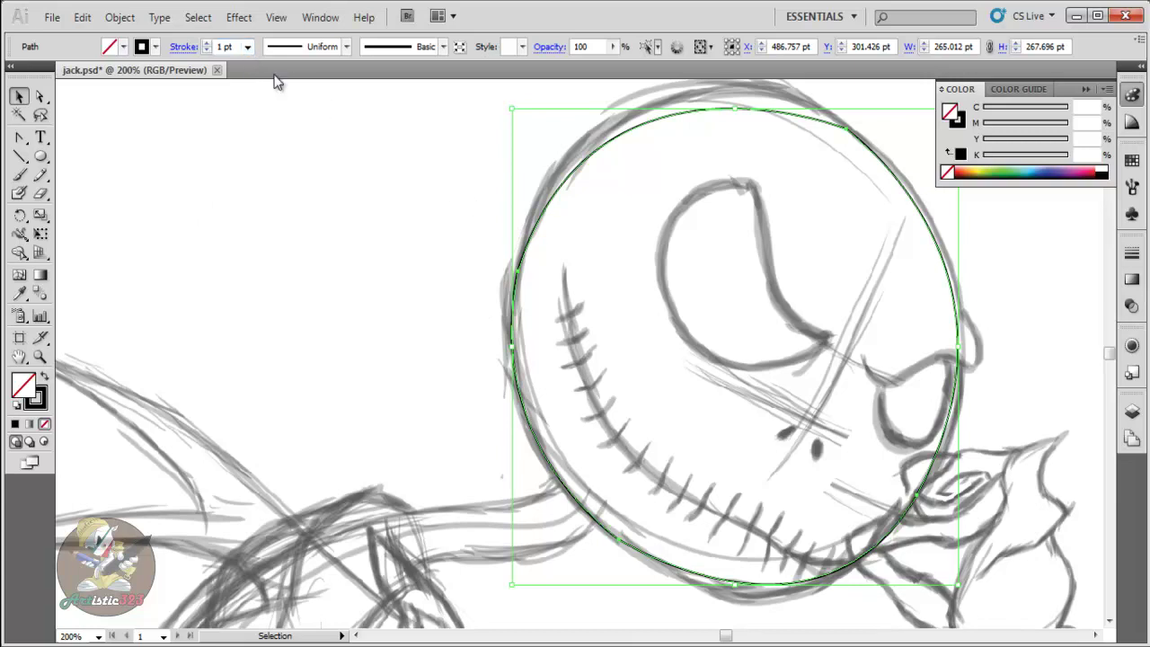
left_click(247, 46)
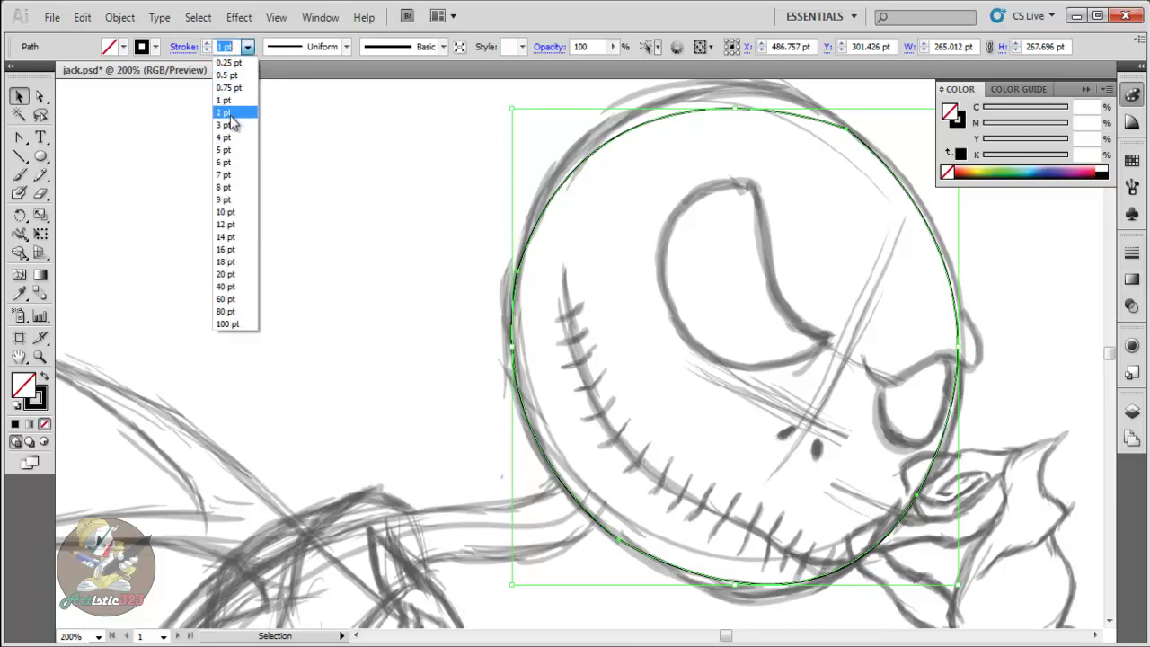
left_click(226, 150)
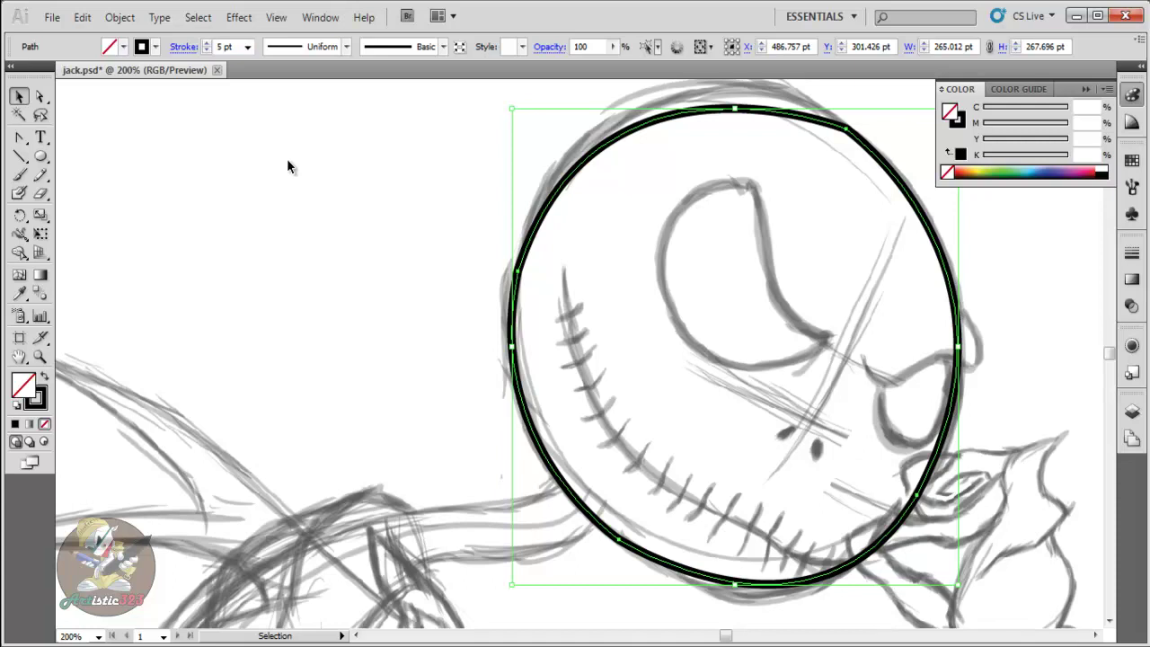
- Apply the symmetrical elliptical variable width profile to the head outline and deselect it
left_click(346, 47)
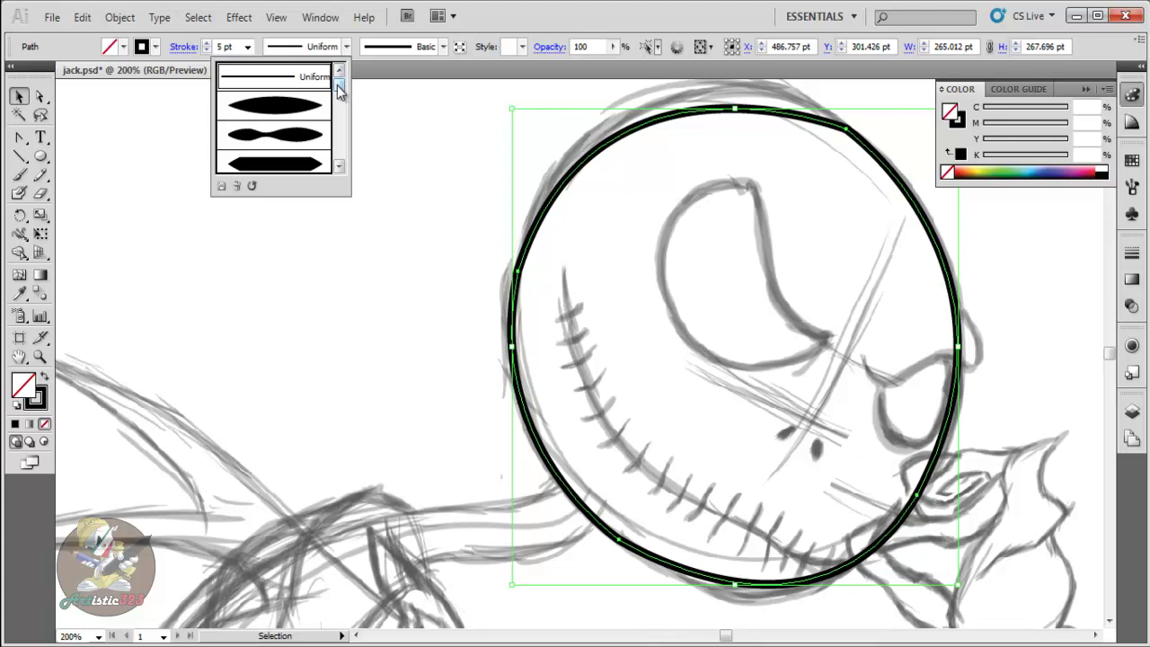
left_click_drag(338, 90, 341, 170)
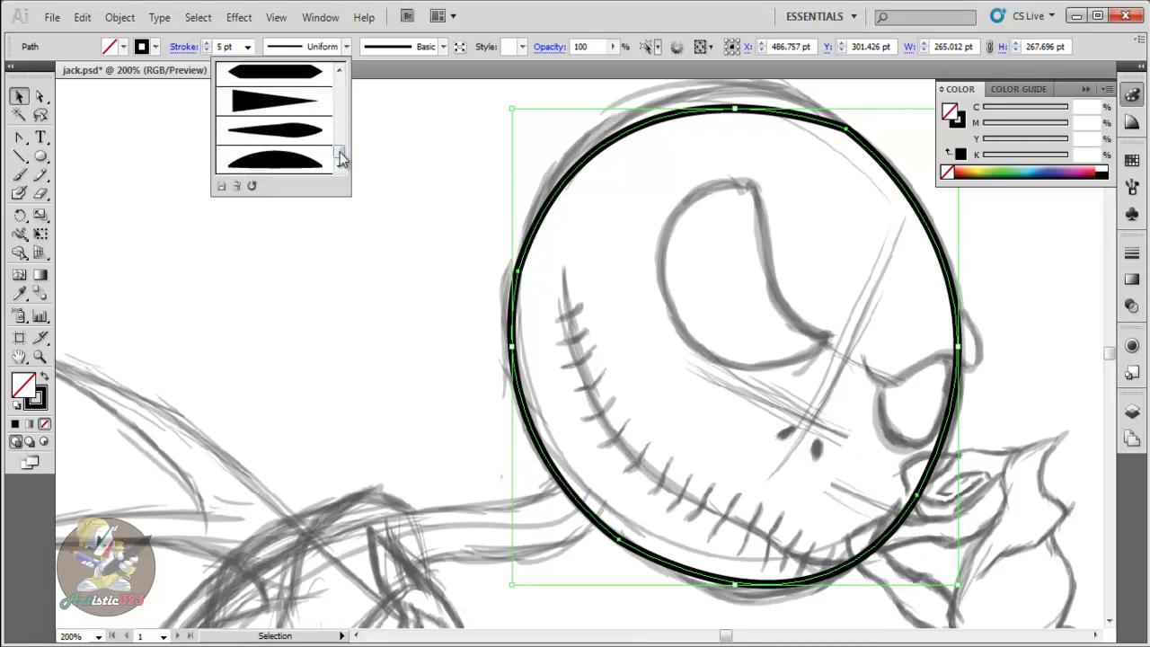
left_click_drag(340, 160, 340, 81)
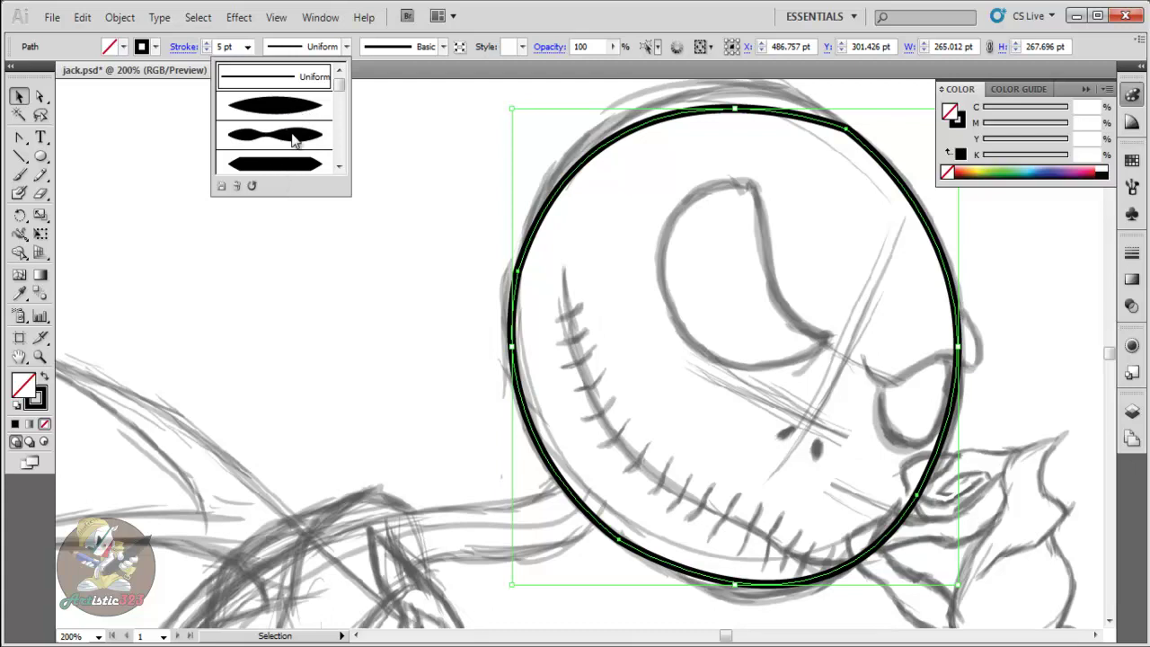
left_click(281, 108)
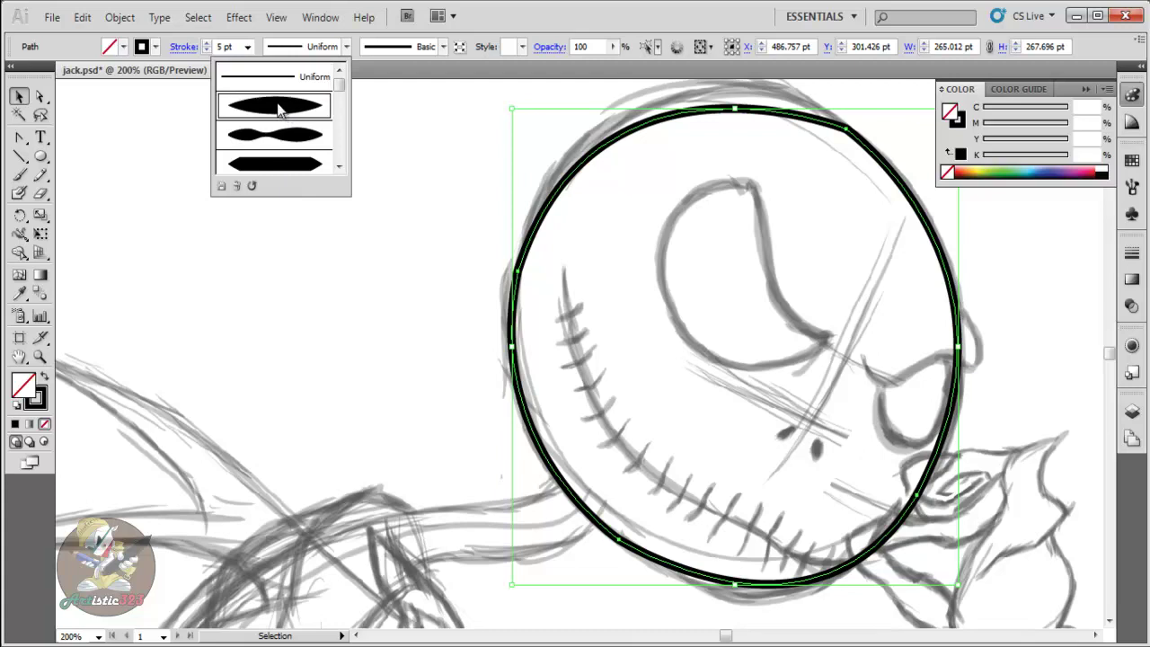
left_click(319, 187)
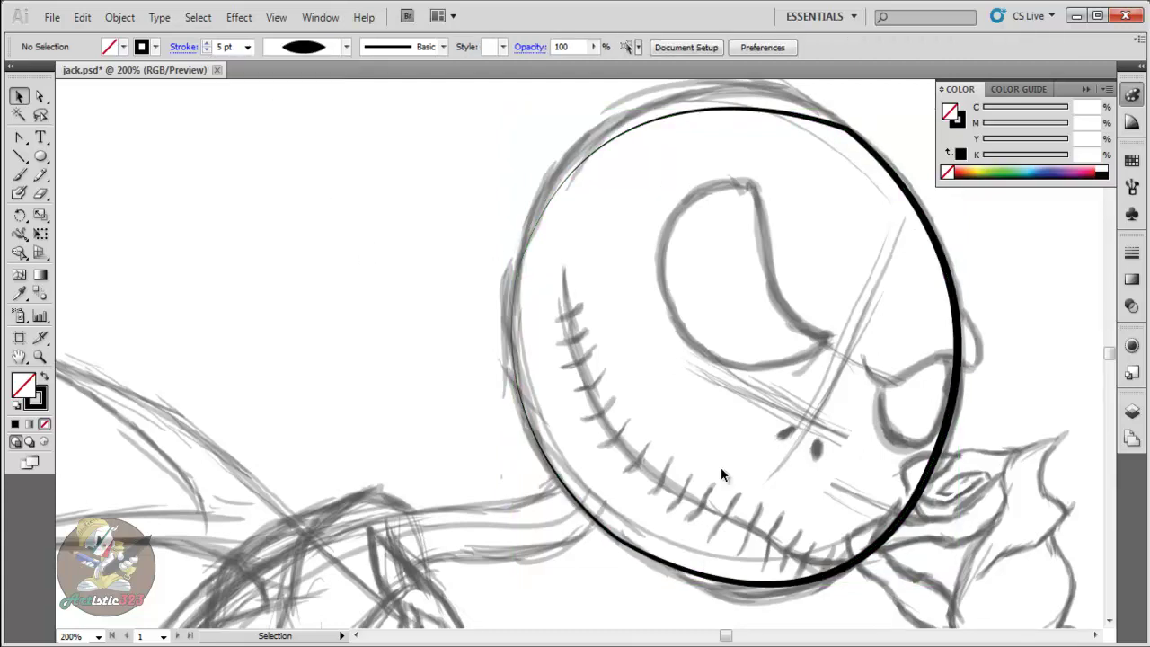
- Hide the sketch layer so only the head's line art is displayed
left_click(1131, 411)
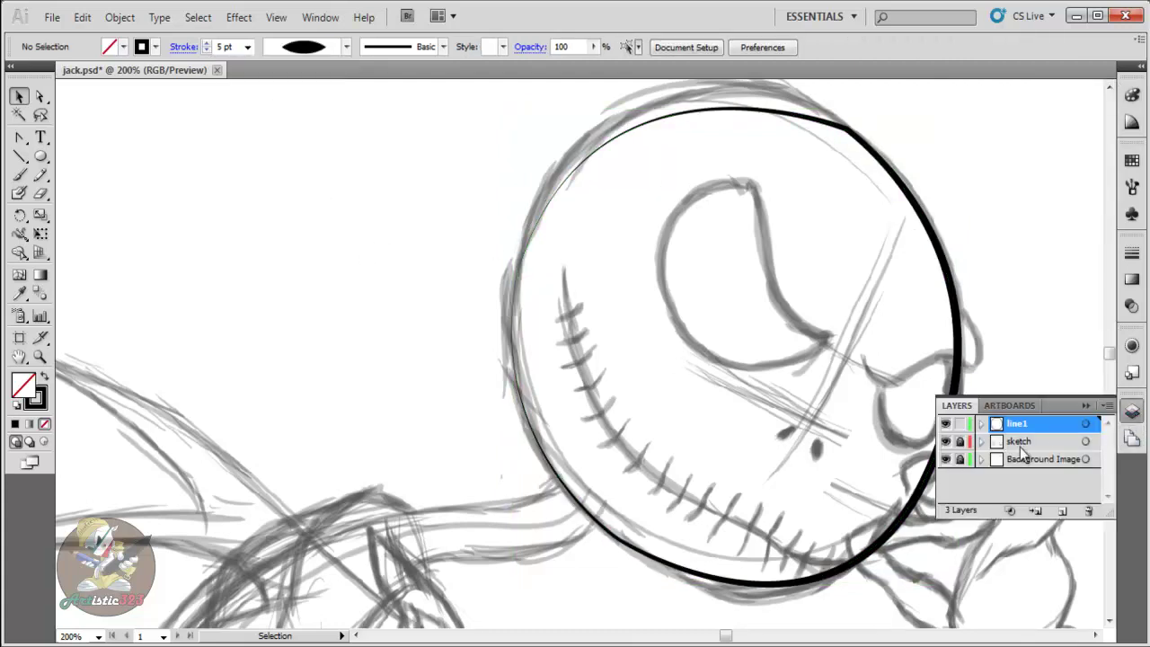
left_click(945, 441)
left_click(1085, 406)
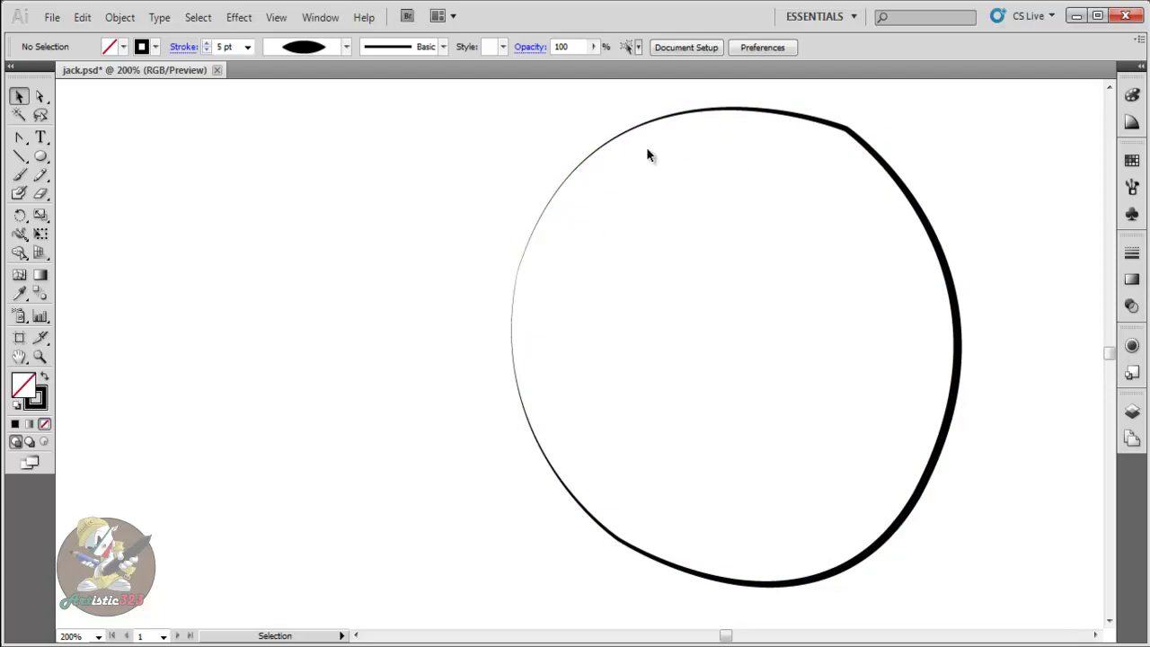
- With nothing selected, try the double-bulge and flat-sided width profiles, and return to the elliptical profile
left_click(346, 47)
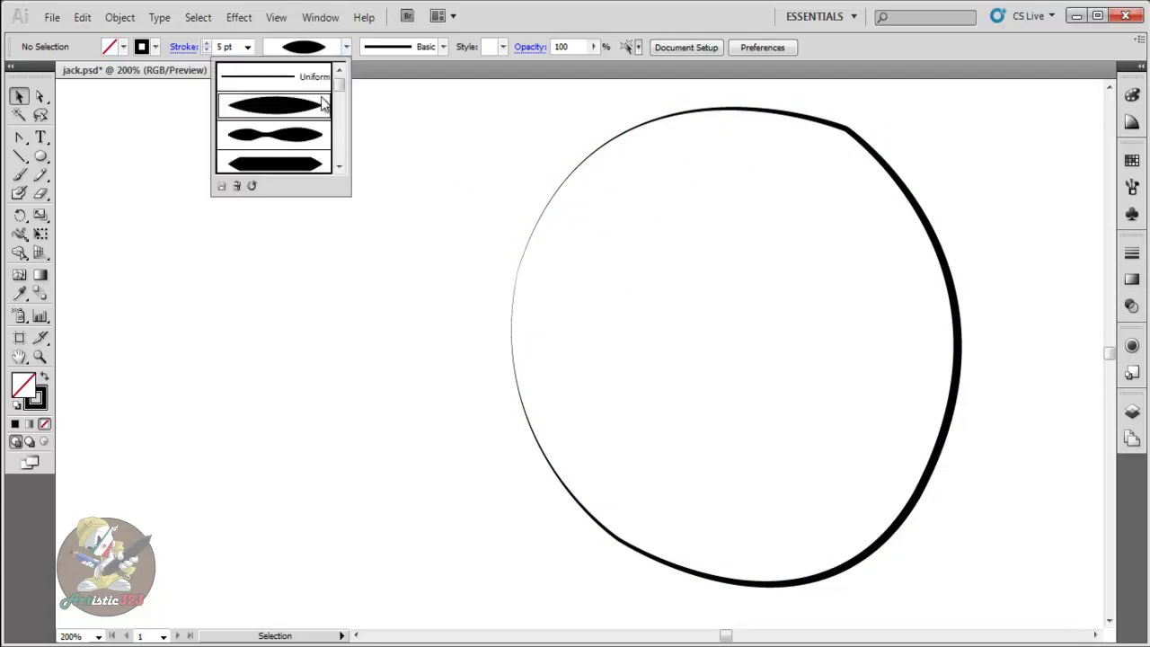
left_click(280, 152)
left_click(347, 47)
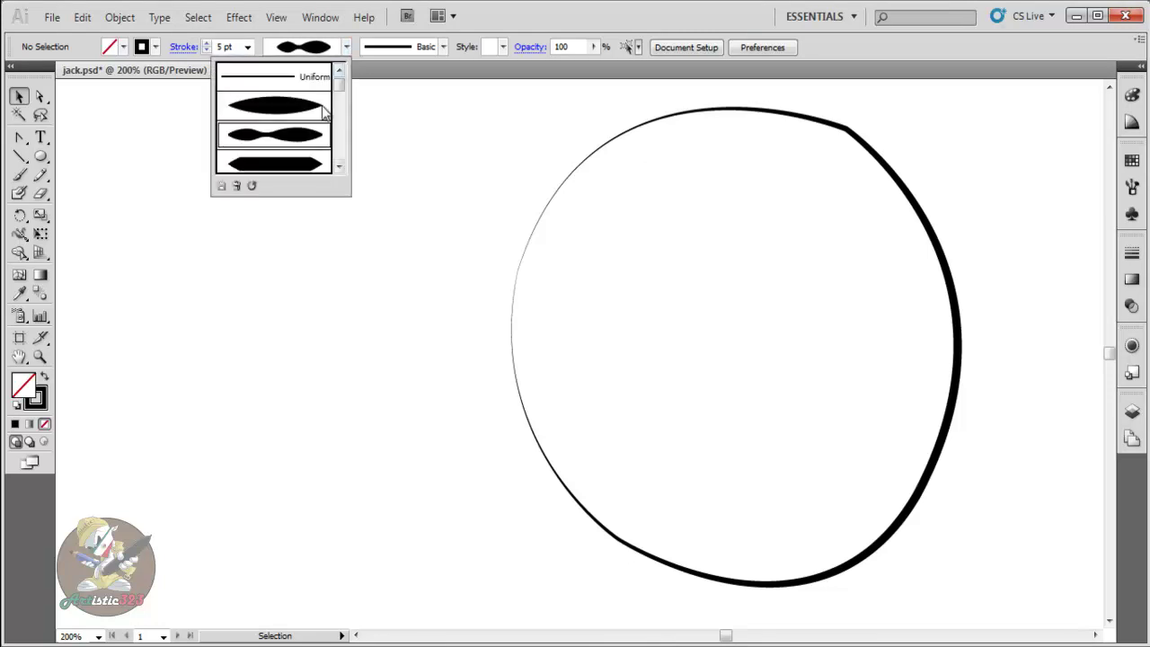
left_click(293, 163)
left_click(347, 48)
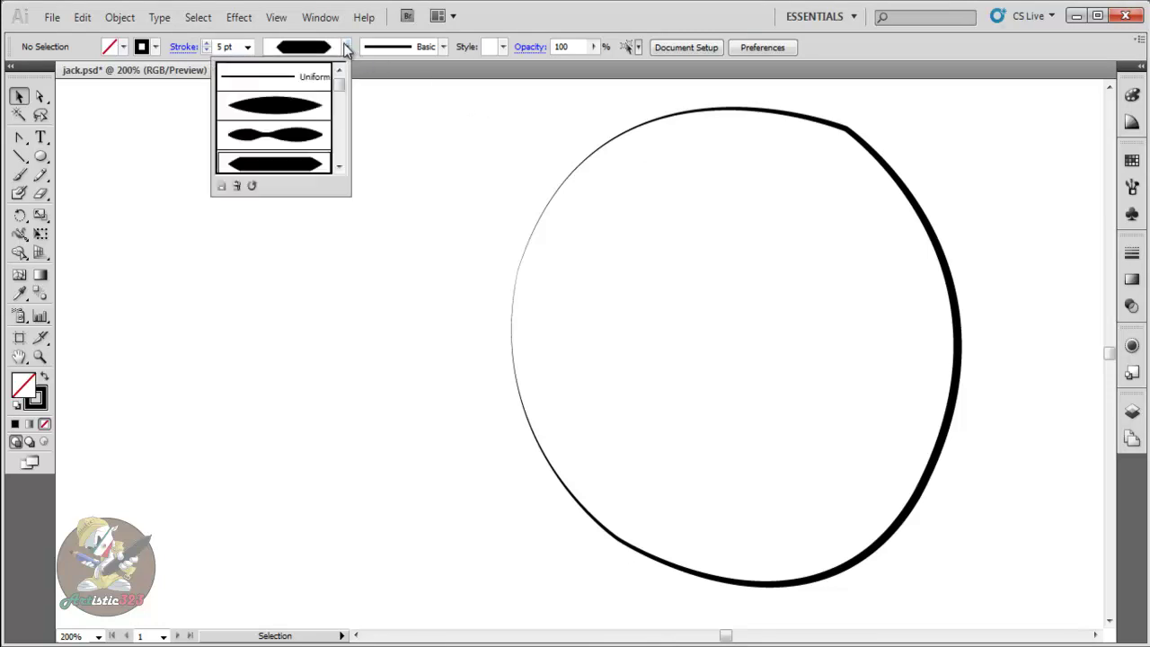
left_click(298, 112)
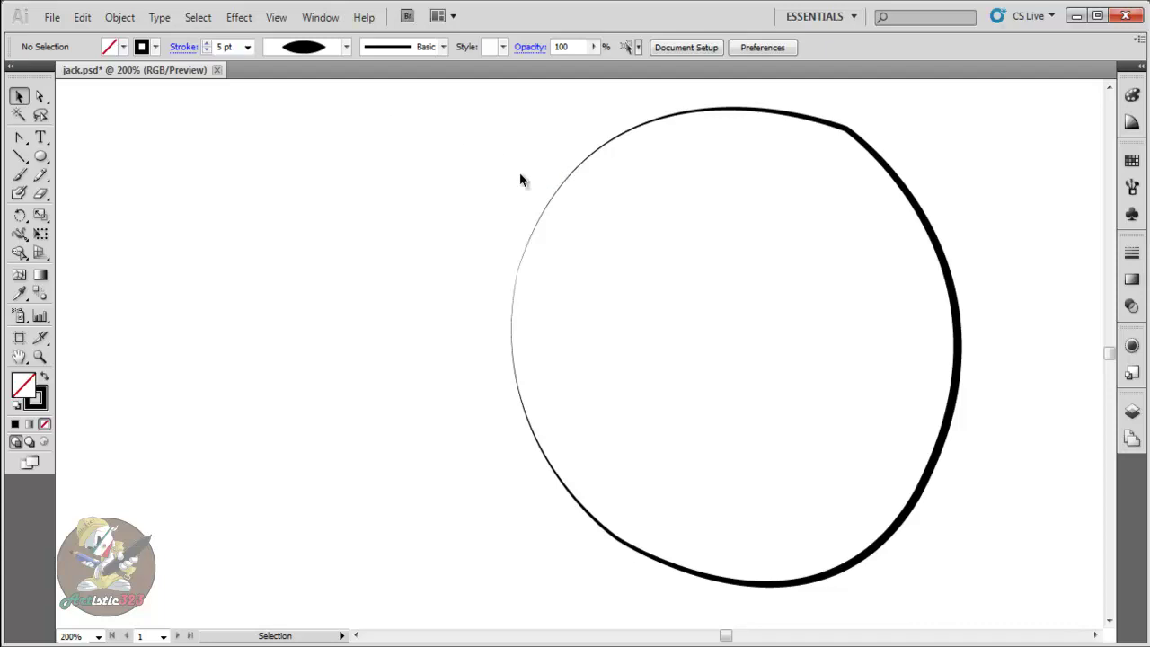
- Select the head outline and set its stroke weight to 10 pt
left_click(248, 47)
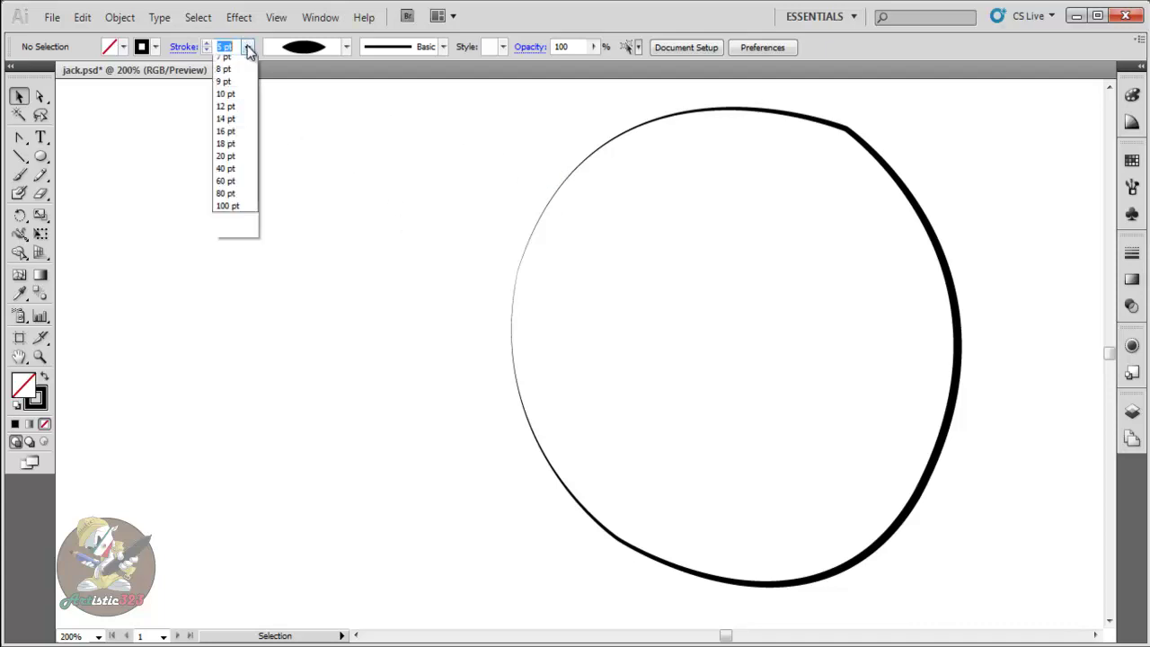
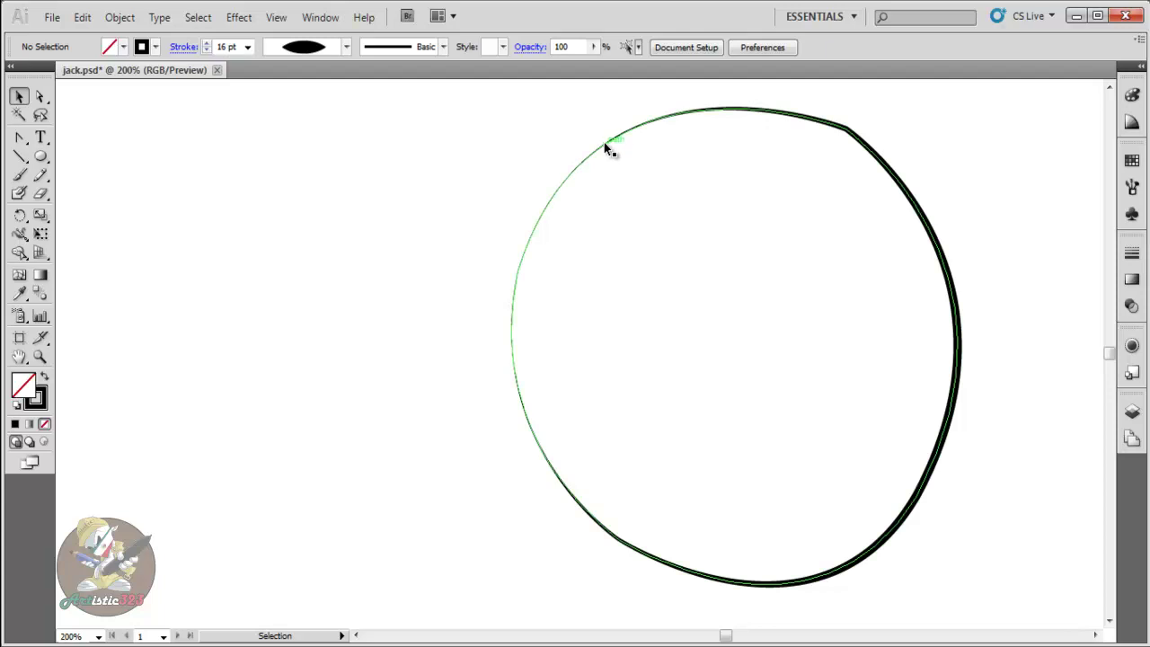
left_click(605, 143)
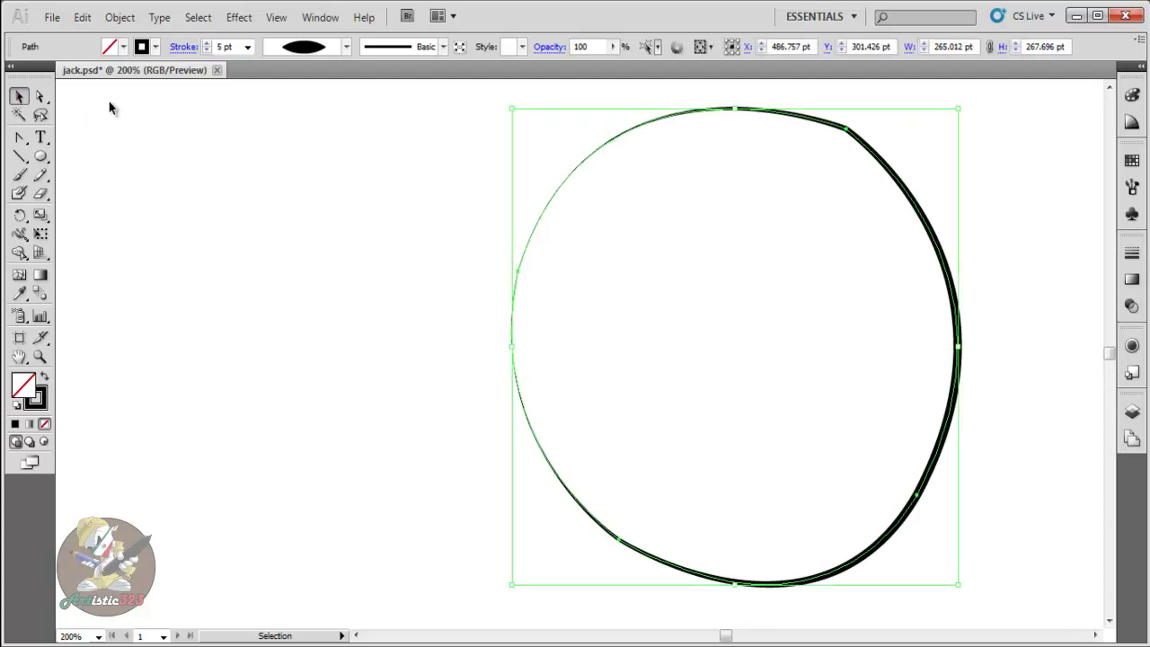
left_click(249, 49)
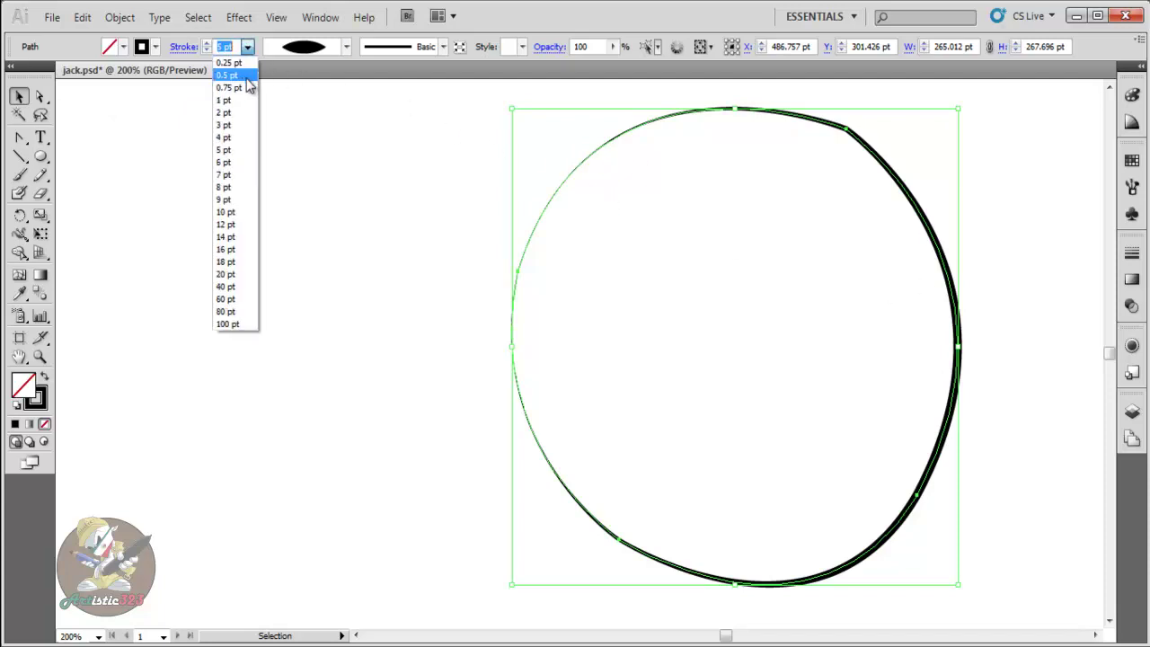
left_click(223, 211)
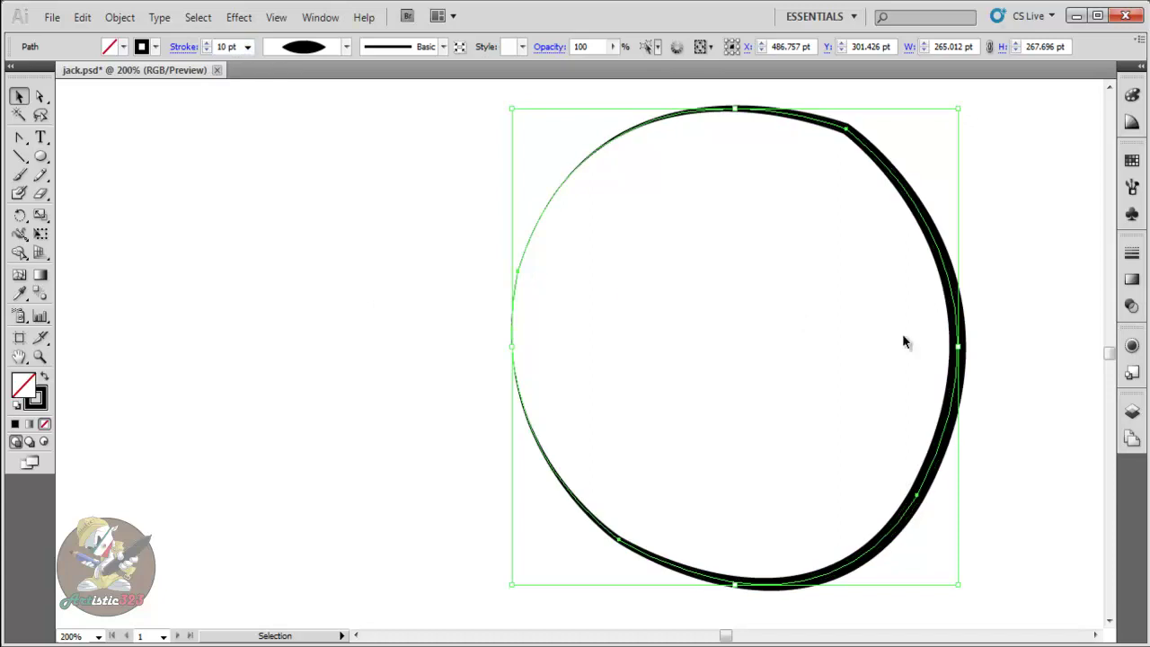
- Try the double-bulge, flat-sided and triangular width profiles on the head outline in turn, and deselect it
left_click(345, 48)
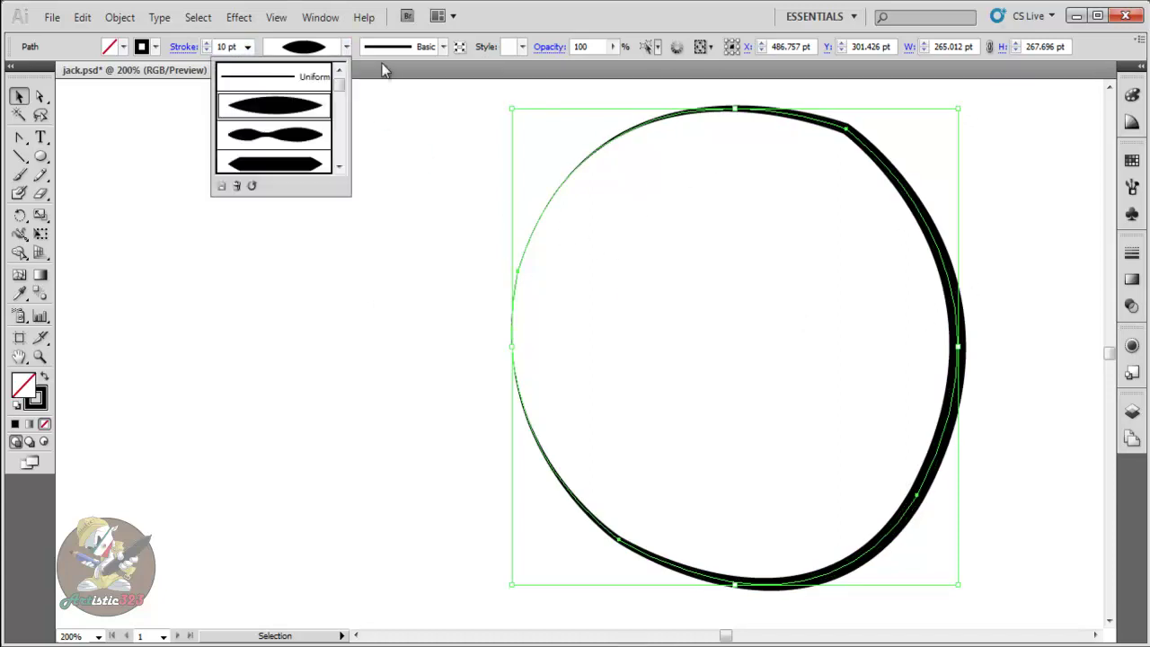
left_click(287, 148)
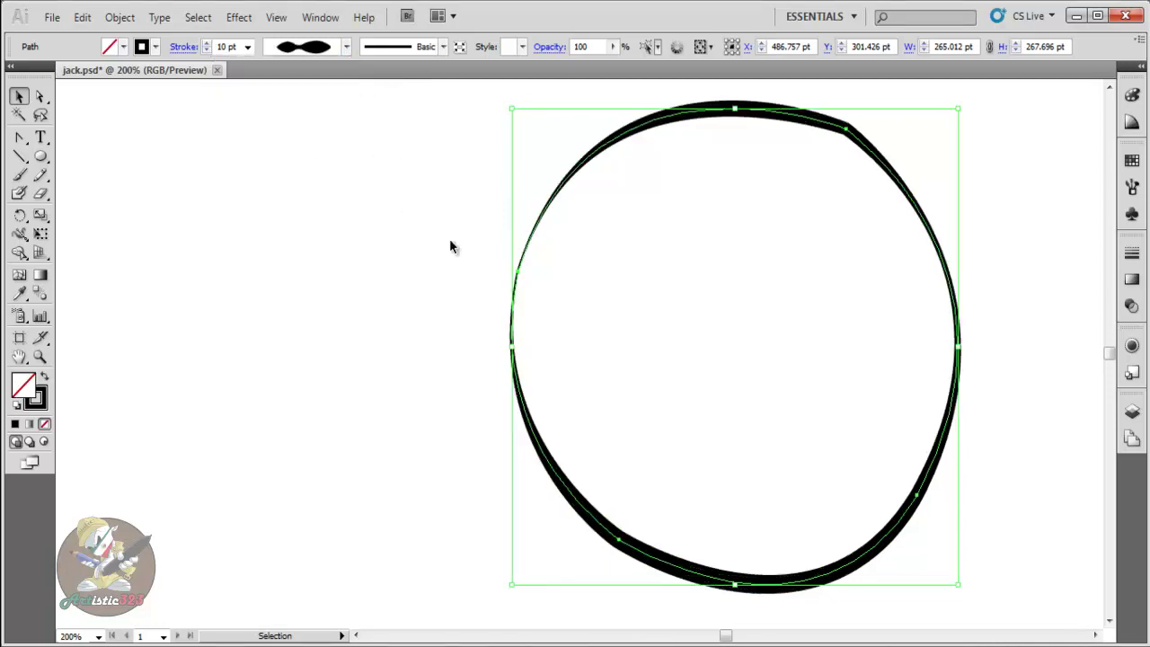
left_click(346, 48)
left_click(269, 169)
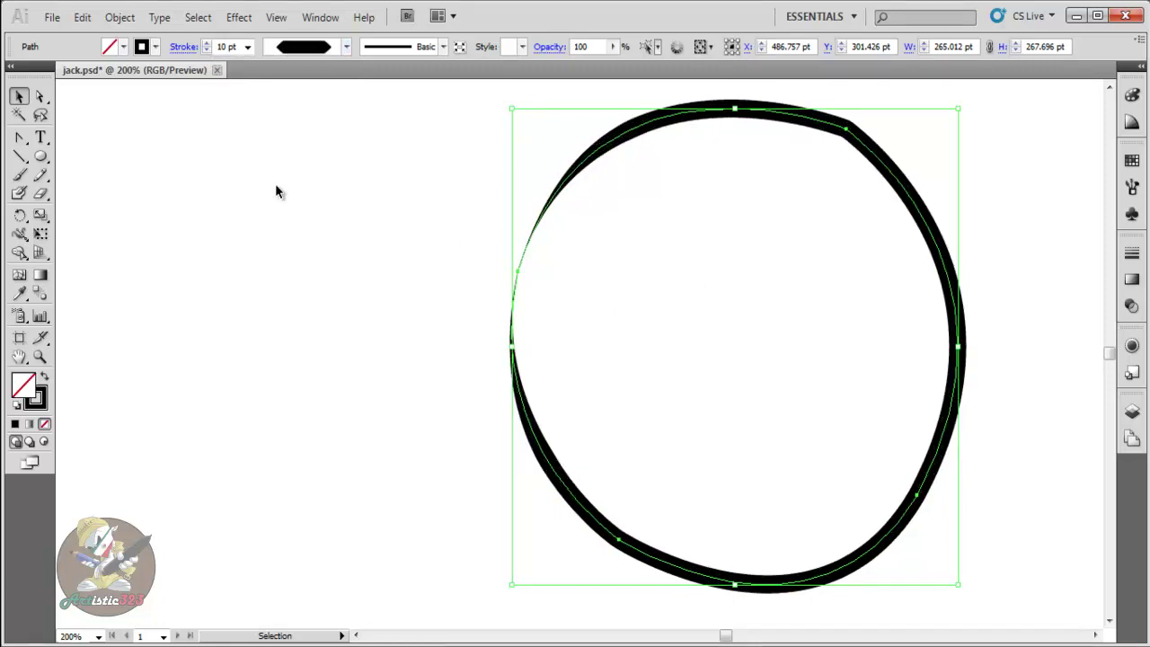
left_click(346, 47)
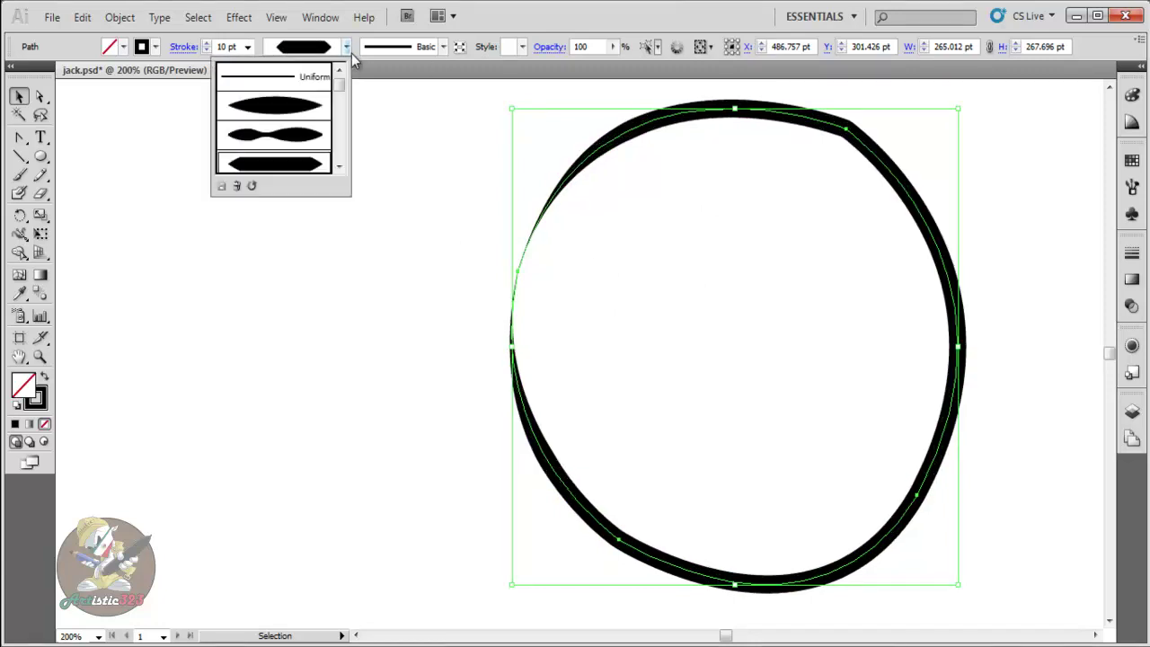
left_click_drag(339, 79, 340, 136)
left_click(289, 111)
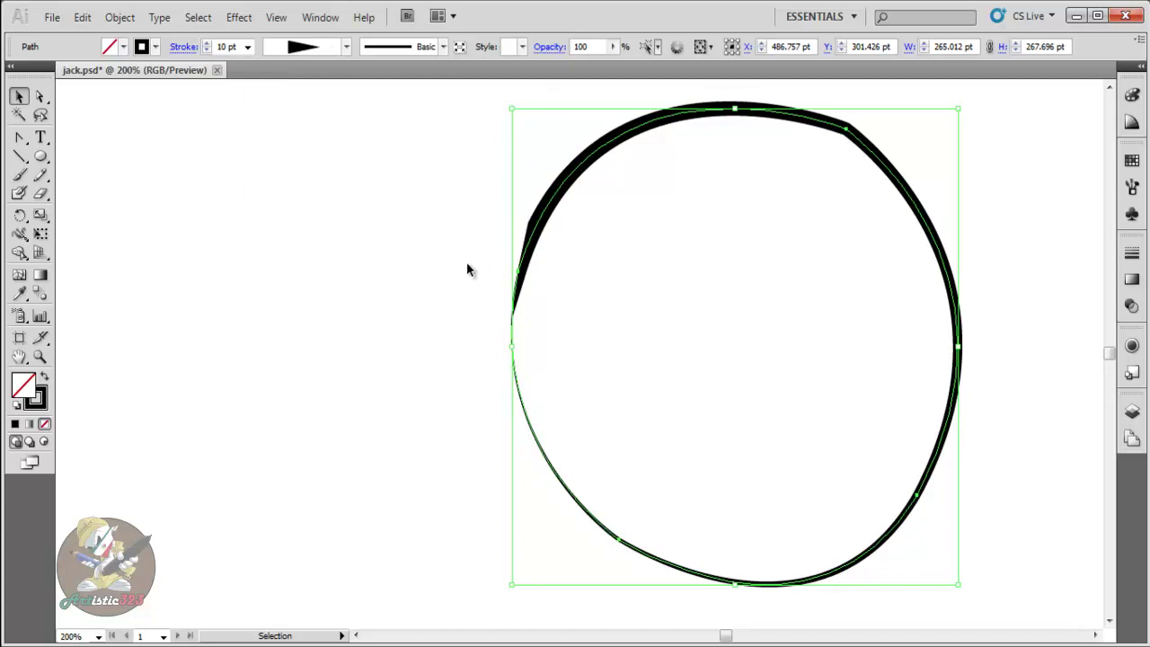
left_click(413, 284)
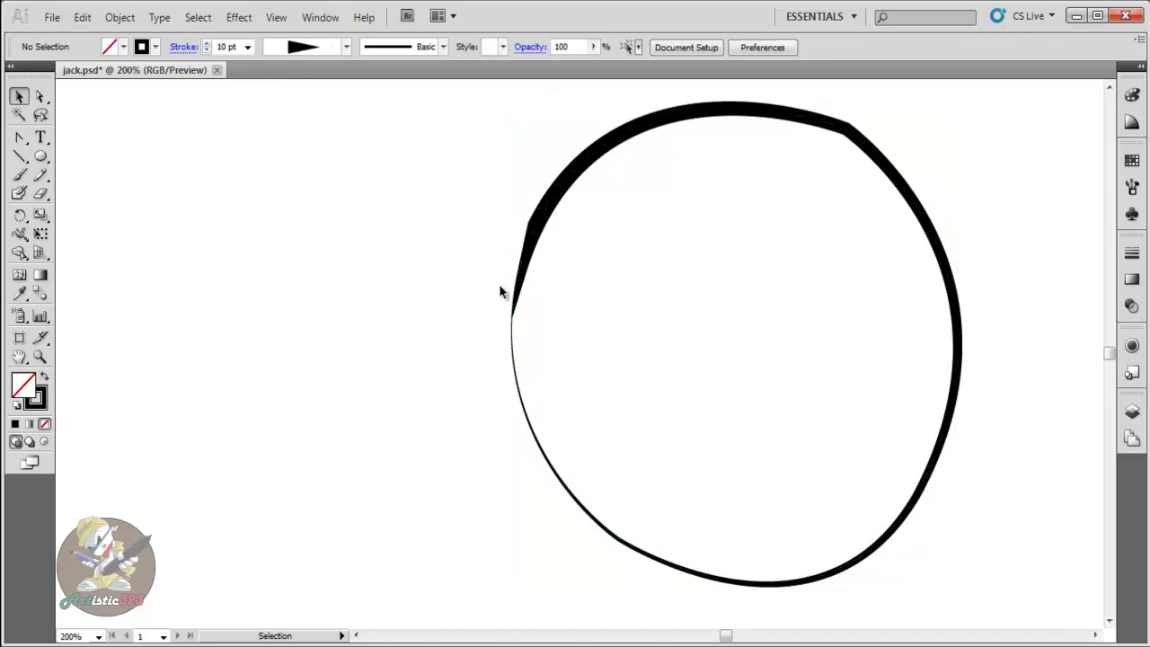
- Reselect the head outline and try the teardrop-shaped and half-ellipse width profiles on it
left_click(538, 228)
left_click(346, 47)
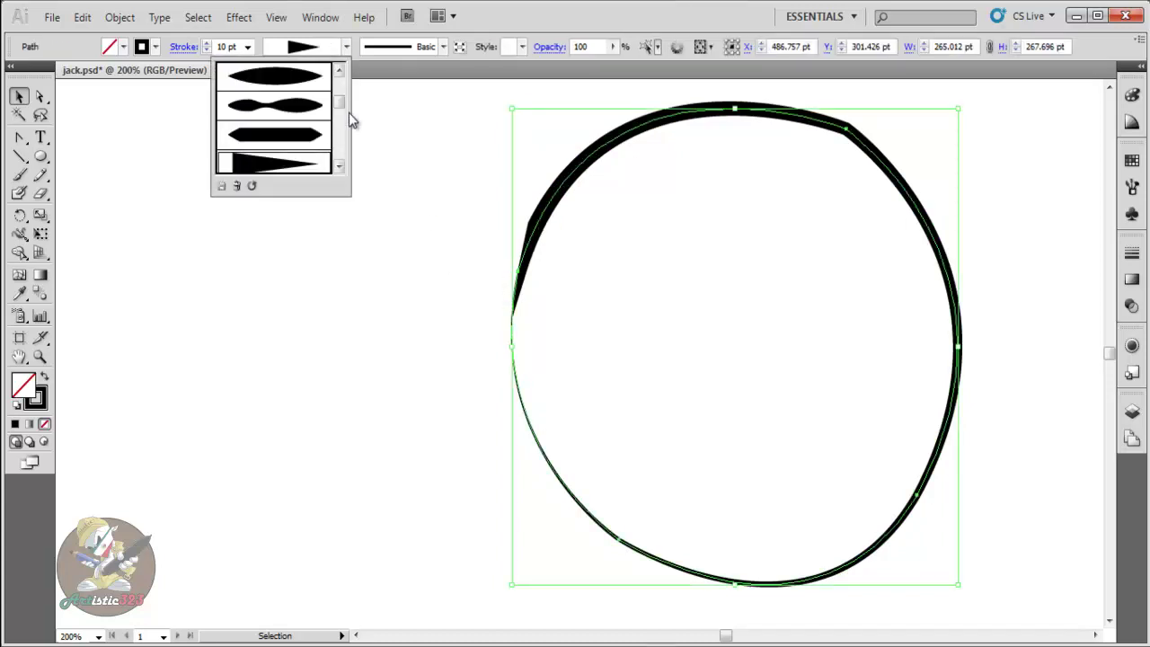
scroll(340, 117, "down", 2)
left_click(286, 133)
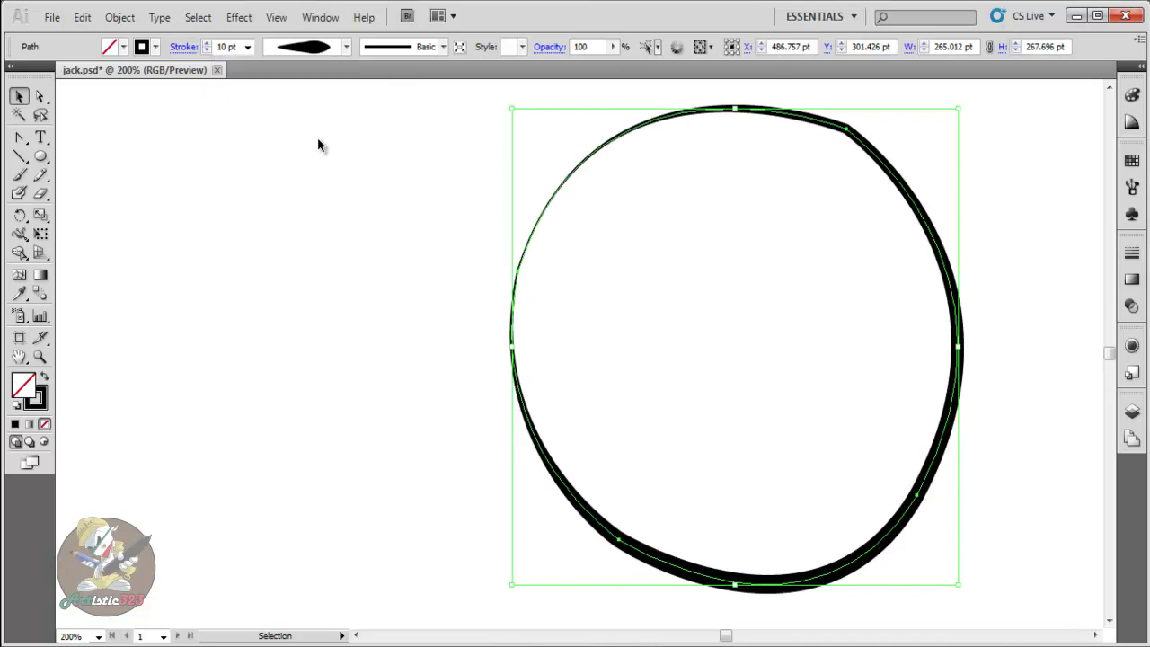
left_click(346, 46)
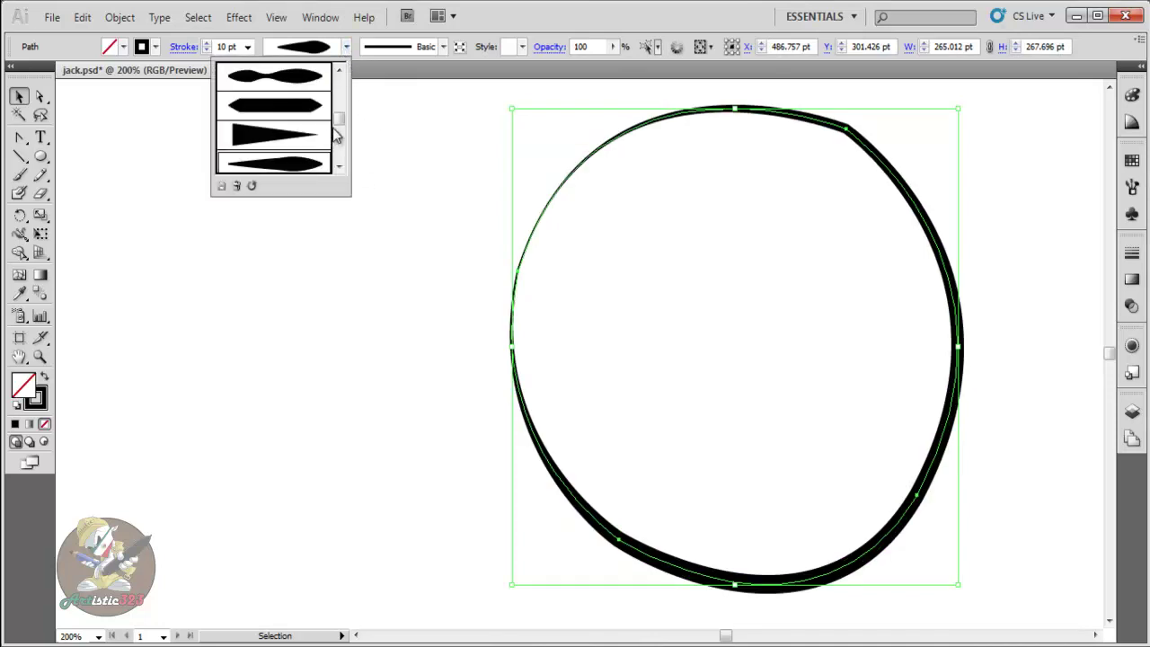
scroll(338, 162, "down", 2)
left_click(287, 160)
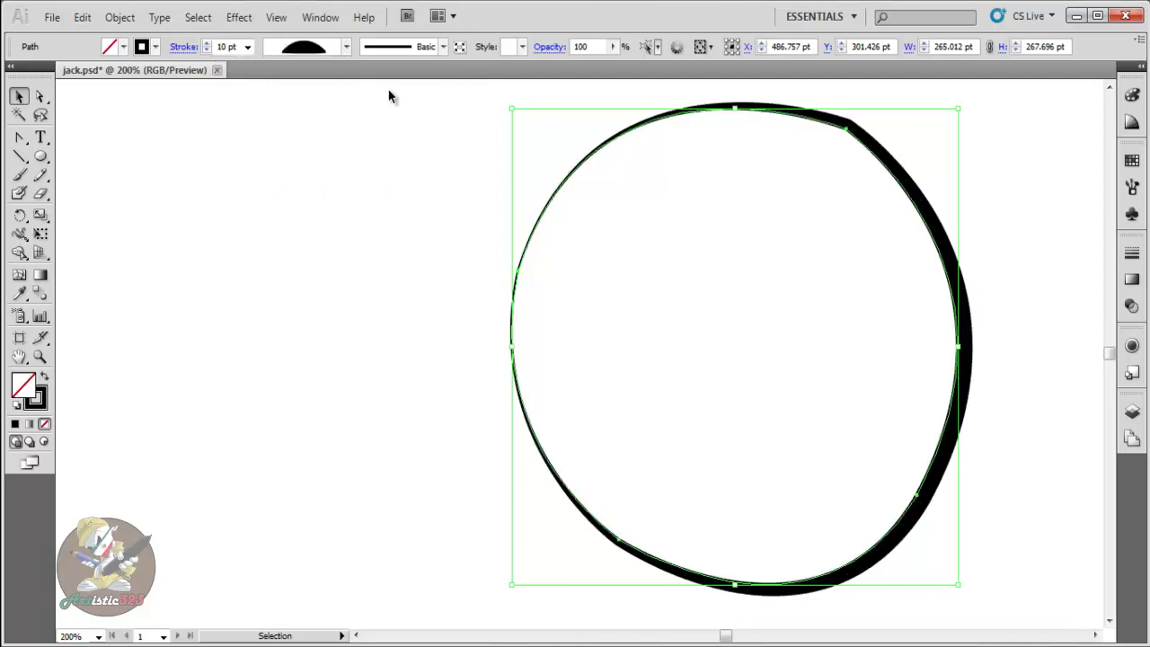
- Switch the head outline back to the symmetrical elliptical width profile and deselect it
left_click(346, 47)
scroll(338, 148, "down", 2)
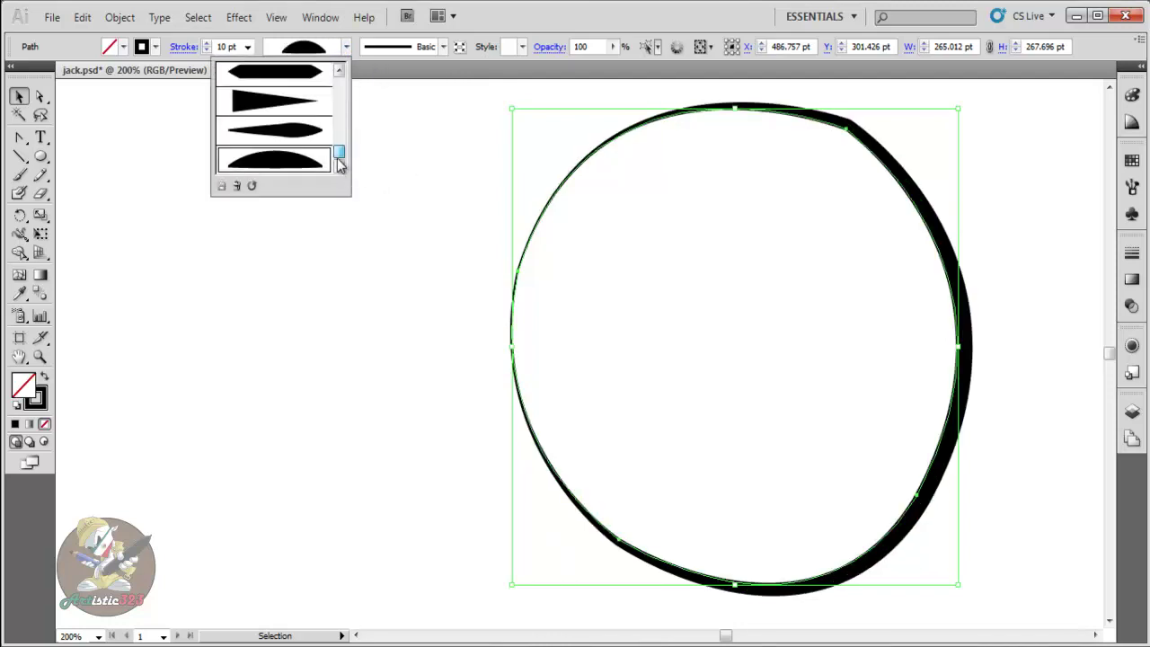
left_click_drag(340, 166, 341, 84)
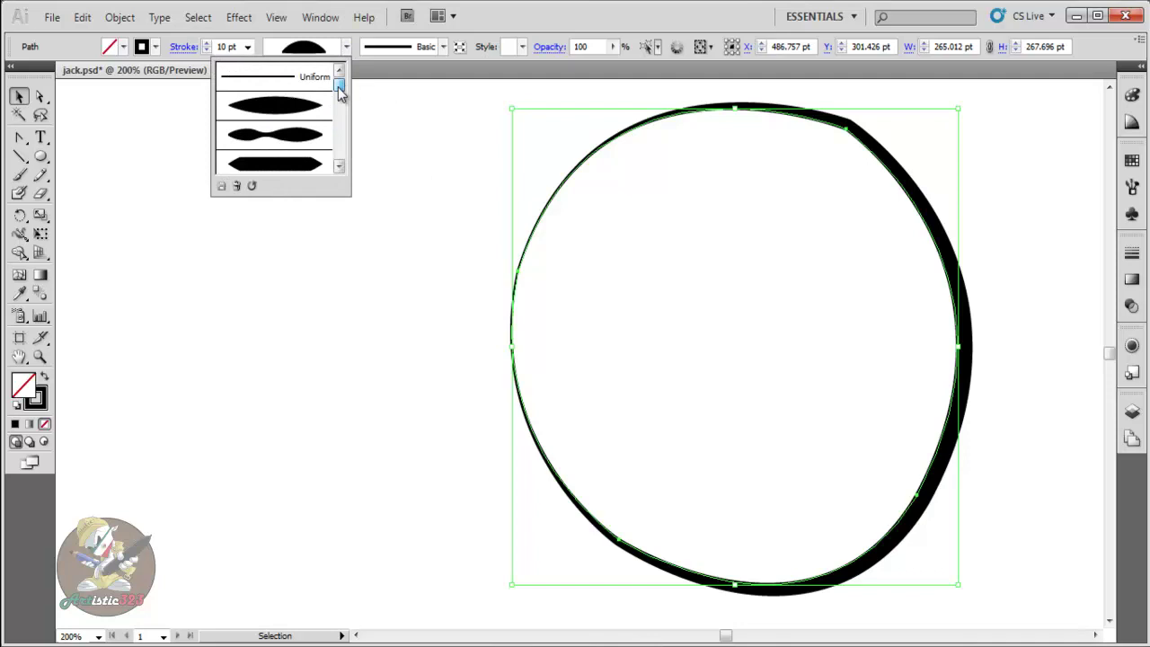
left_click(290, 108)
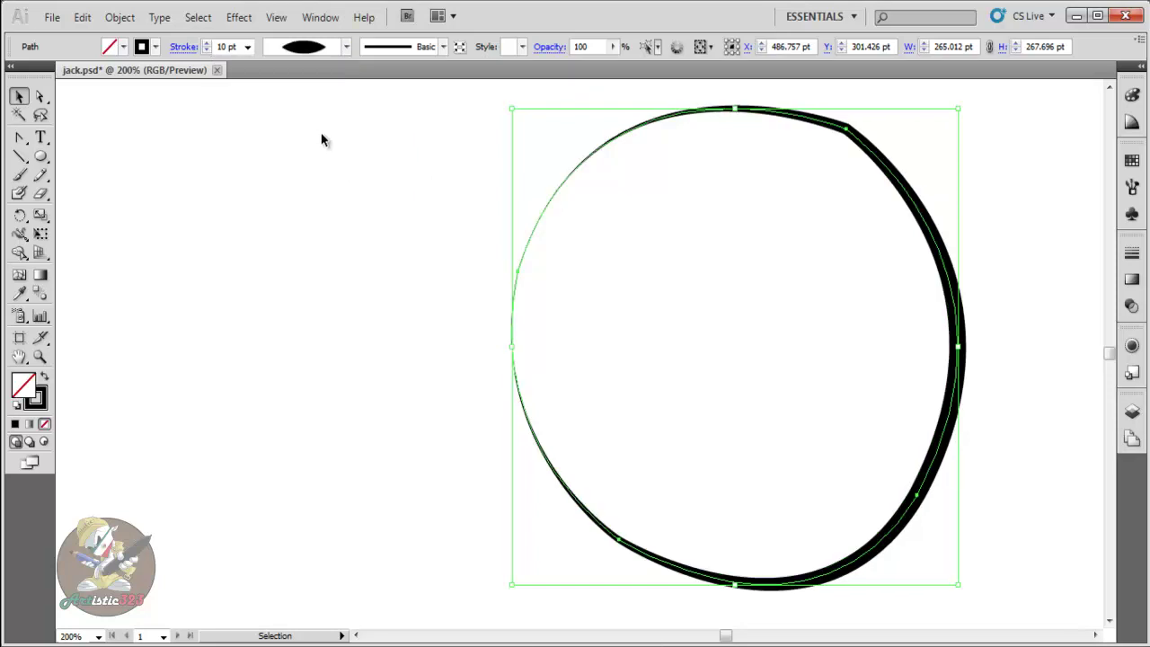
left_click(457, 209)
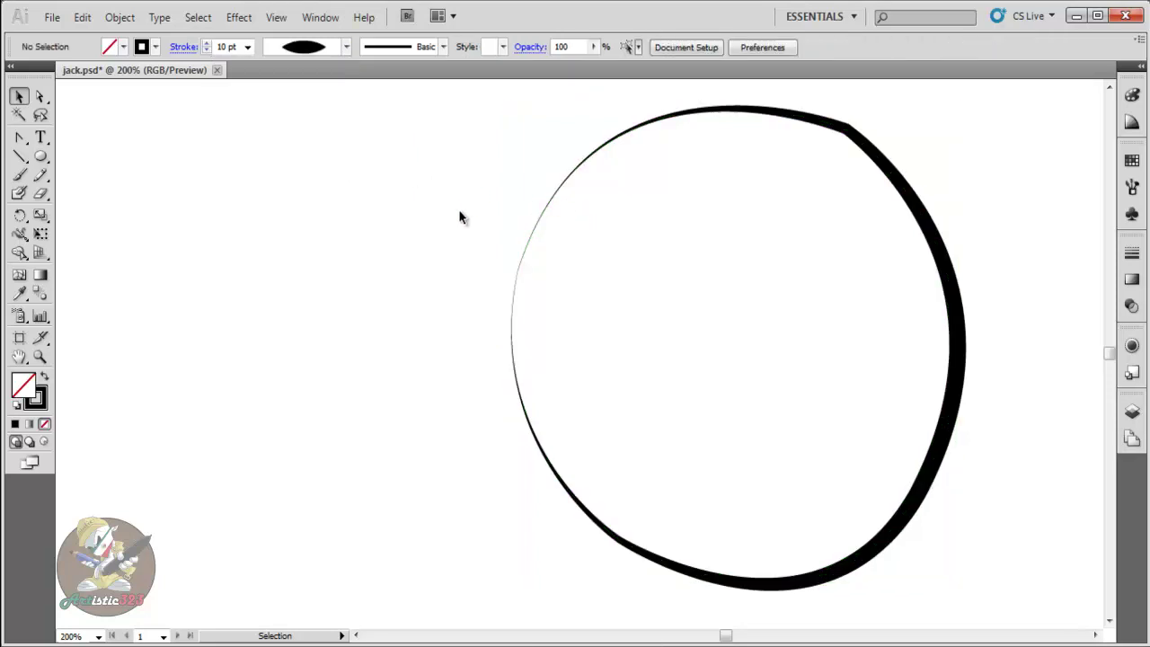
- Reset the head outline to the Uniform width profile, leaving the path selected
left_click(665, 115)
left_click(345, 47)
left_click(292, 79)
left_click(260, 146)
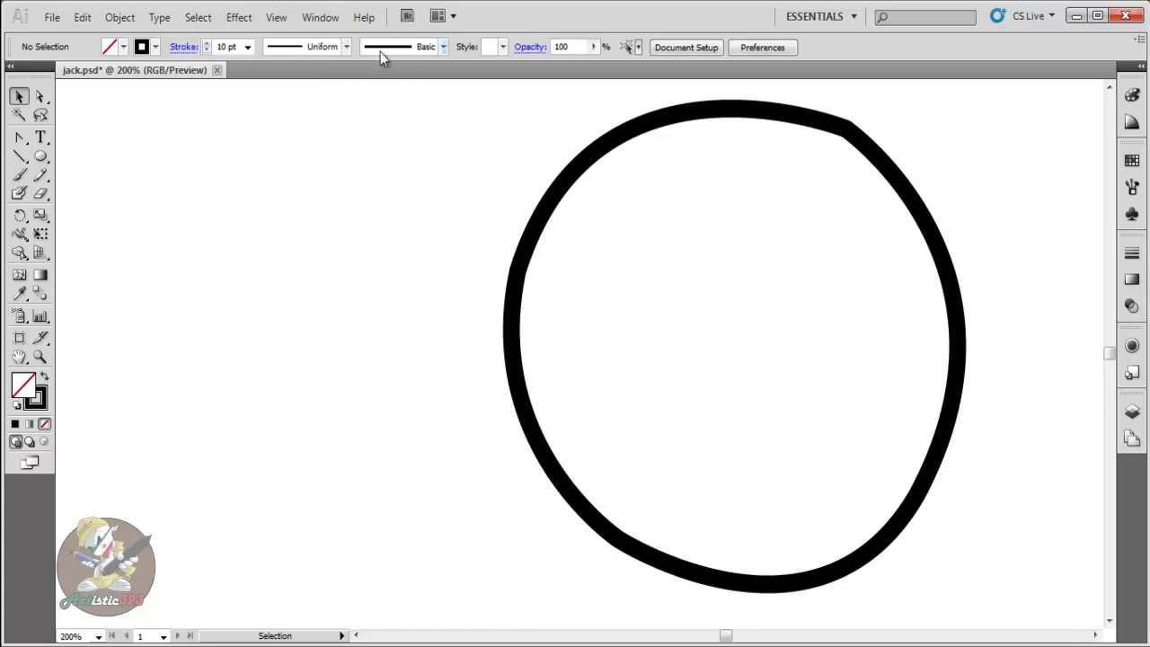
left_click(562, 184)
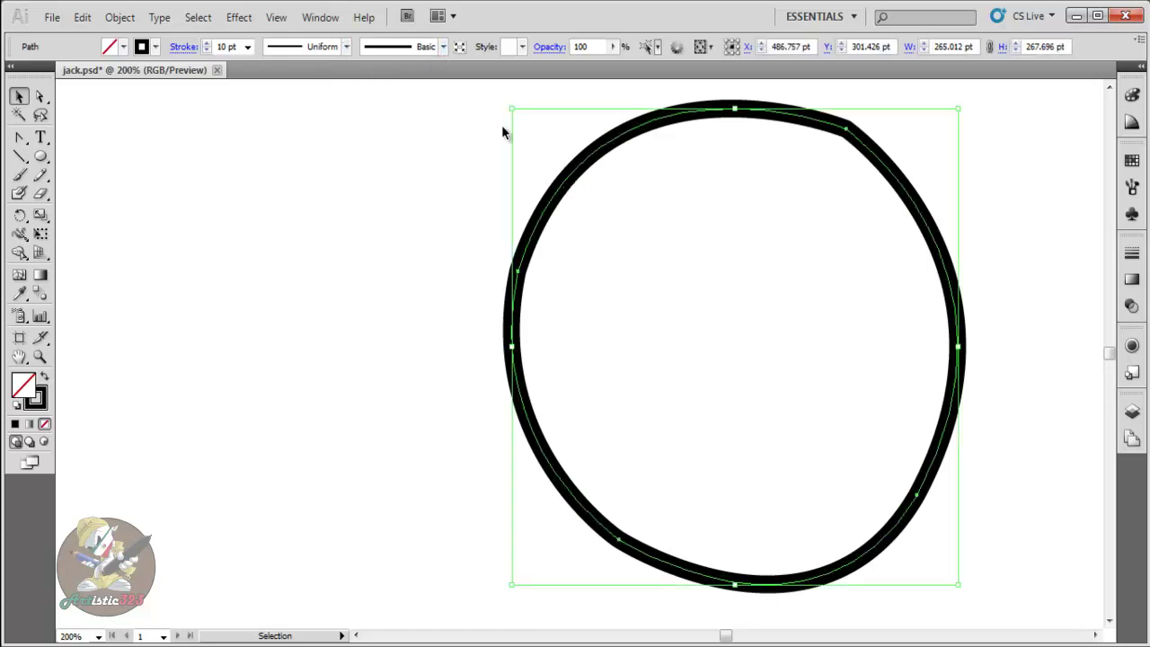
- Draw a closed four-sided shape with straight Pen tool segments in the empty area beside the head outline
left_click(443, 47)
left_click(488, 25)
left_click(20, 144)
left_click_drag(21, 143, 74, 151)
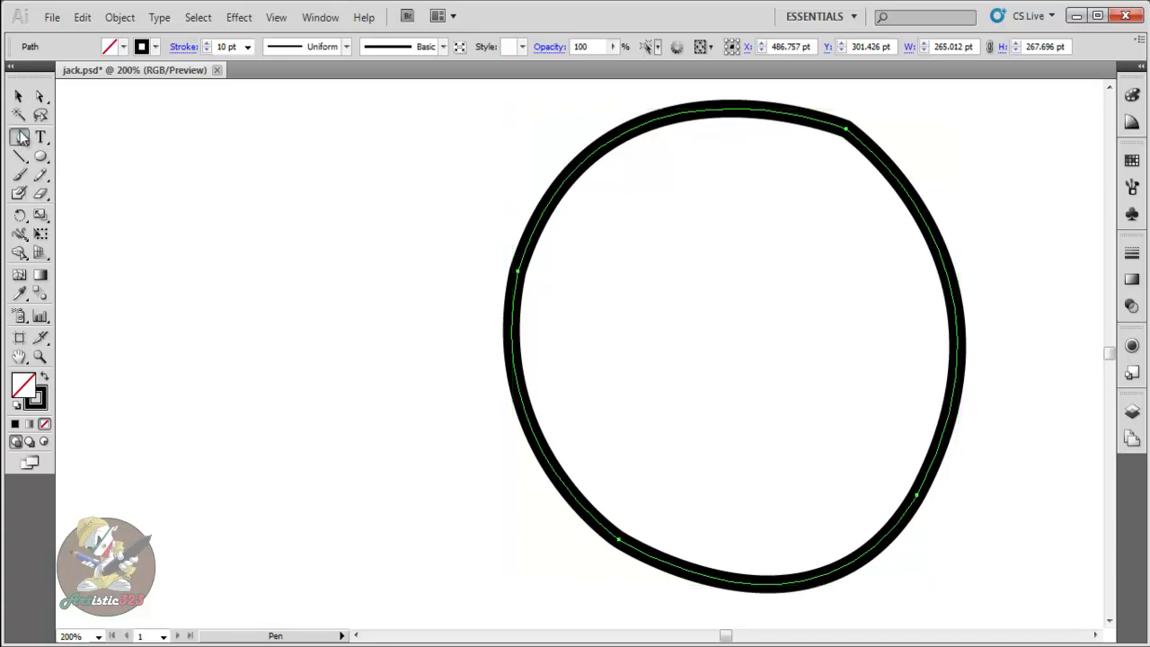
left_click(131, 239)
left_click(319, 181)
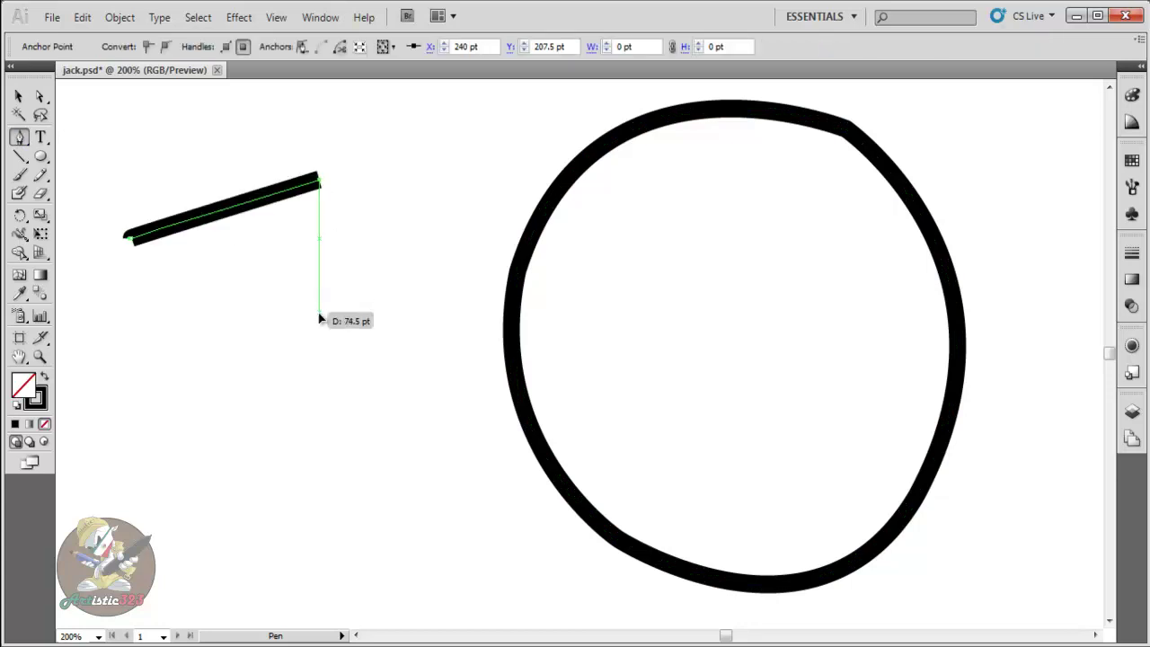
left_click(319, 313)
left_click(143, 344)
left_click(130, 239)
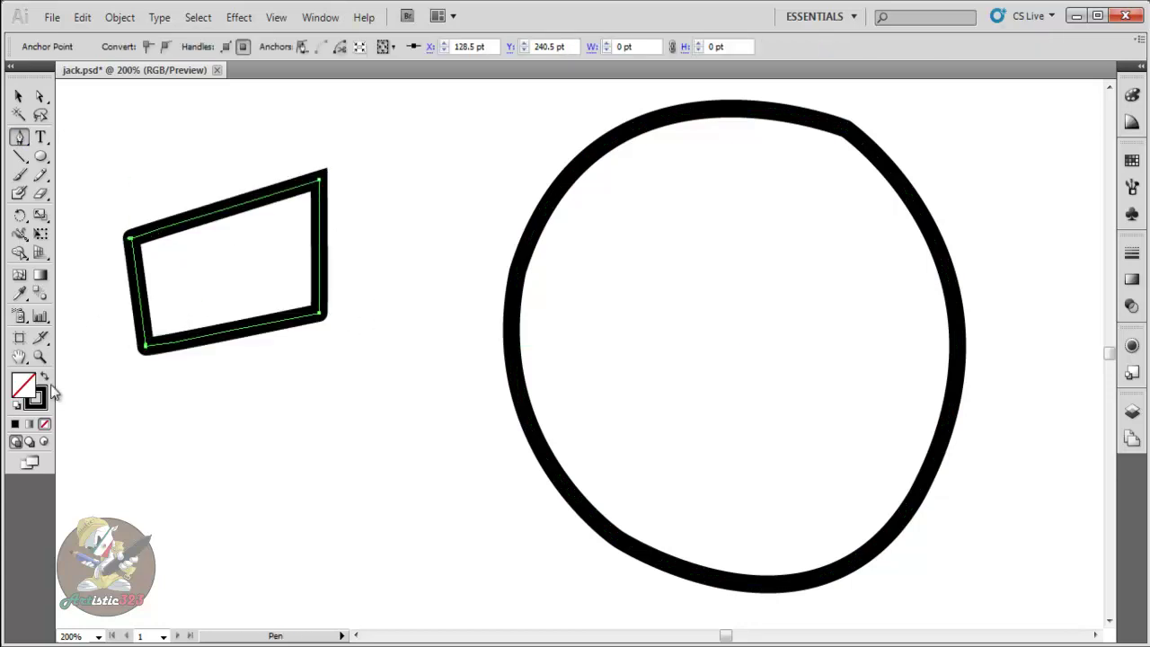
- Undo the whole four-sided Pen tool shape
key("ctrl+z")
key("ctrl+z")
key("ctrl+z")
key("ctrl+z")
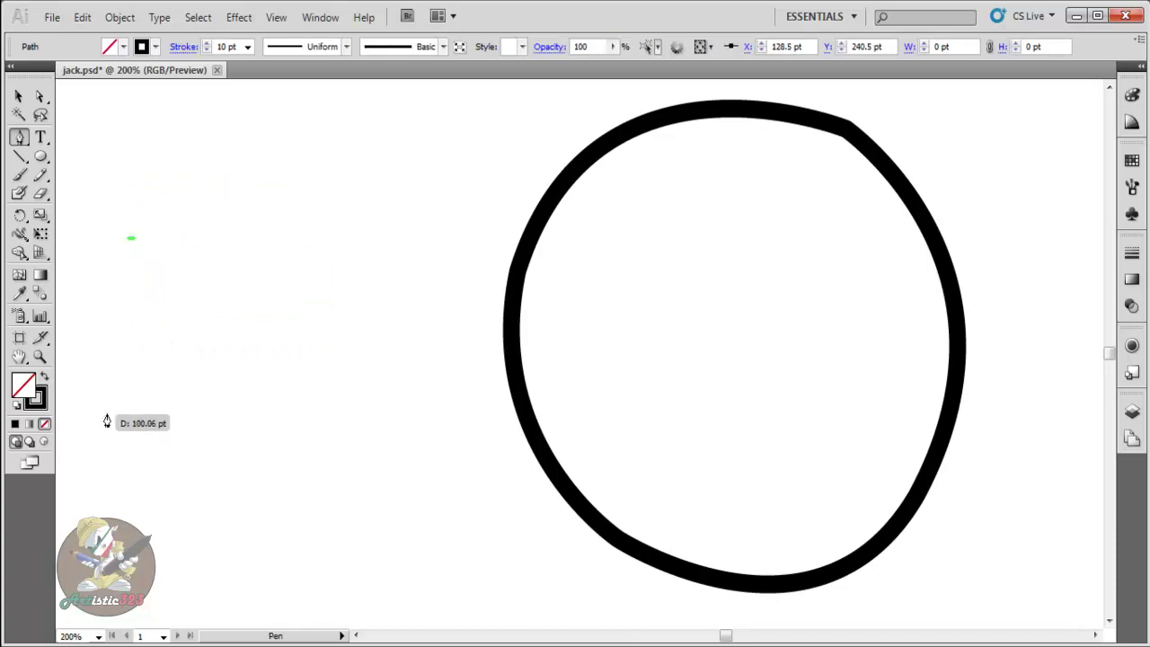
key("ctrl+z")
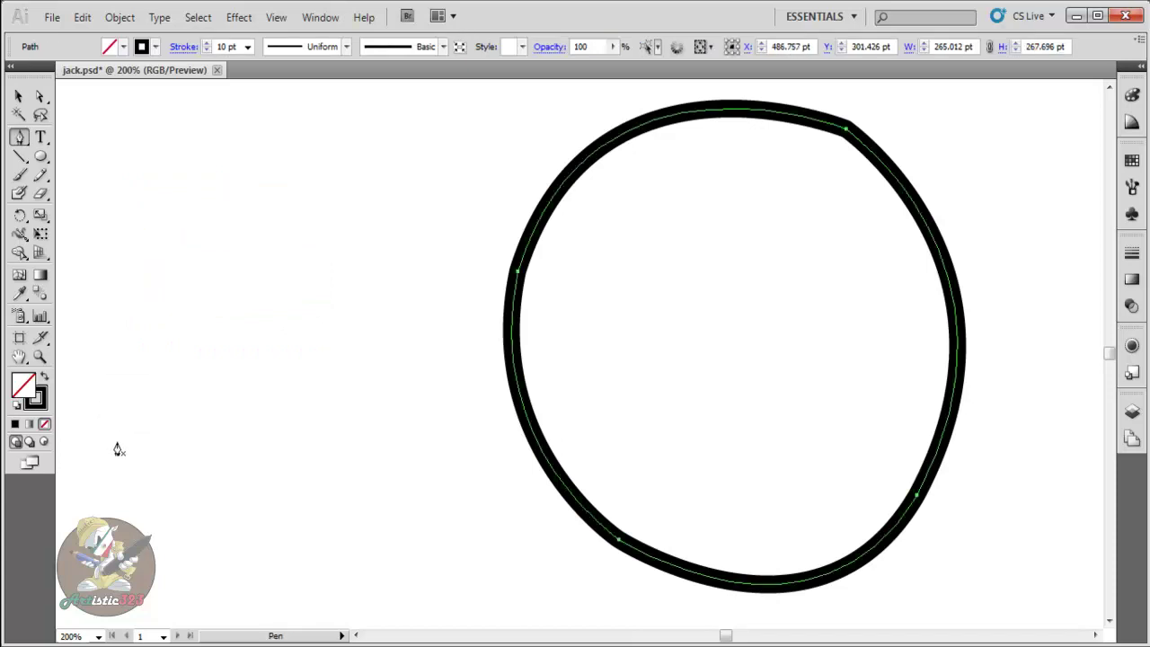
- Draw a nearly horizontal Pen path about 219 pt long beside the head outline and bend it into an arch by converting its first anchor
left_click(86, 503)
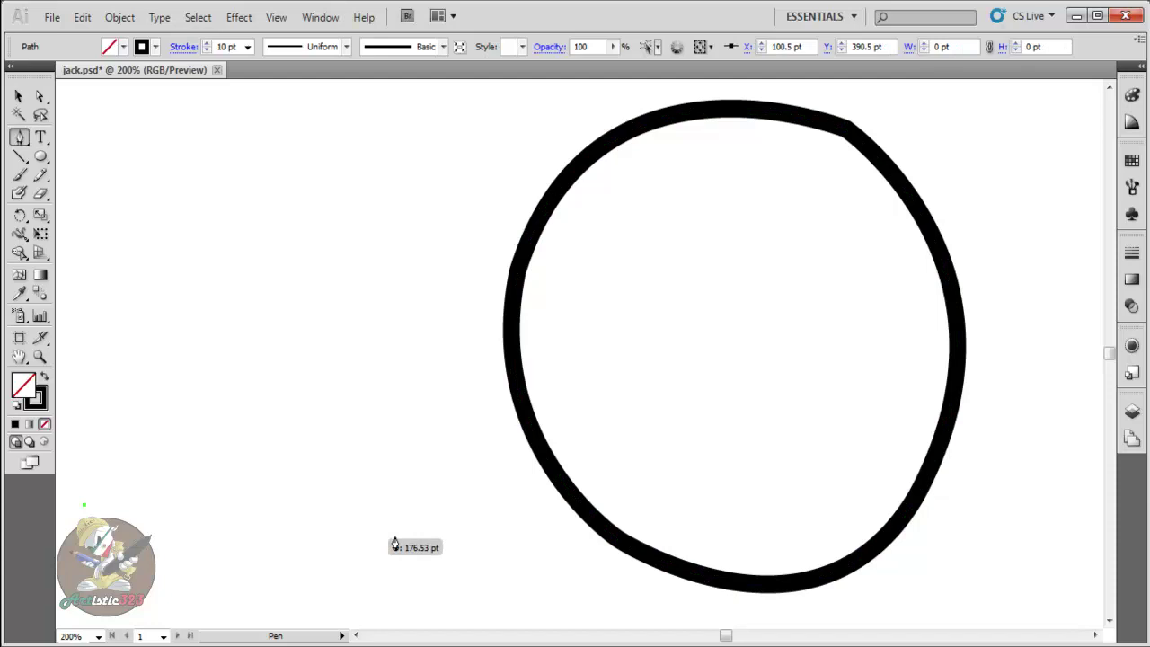
left_click(458, 514)
left_click_drag(19, 137, 75, 201)
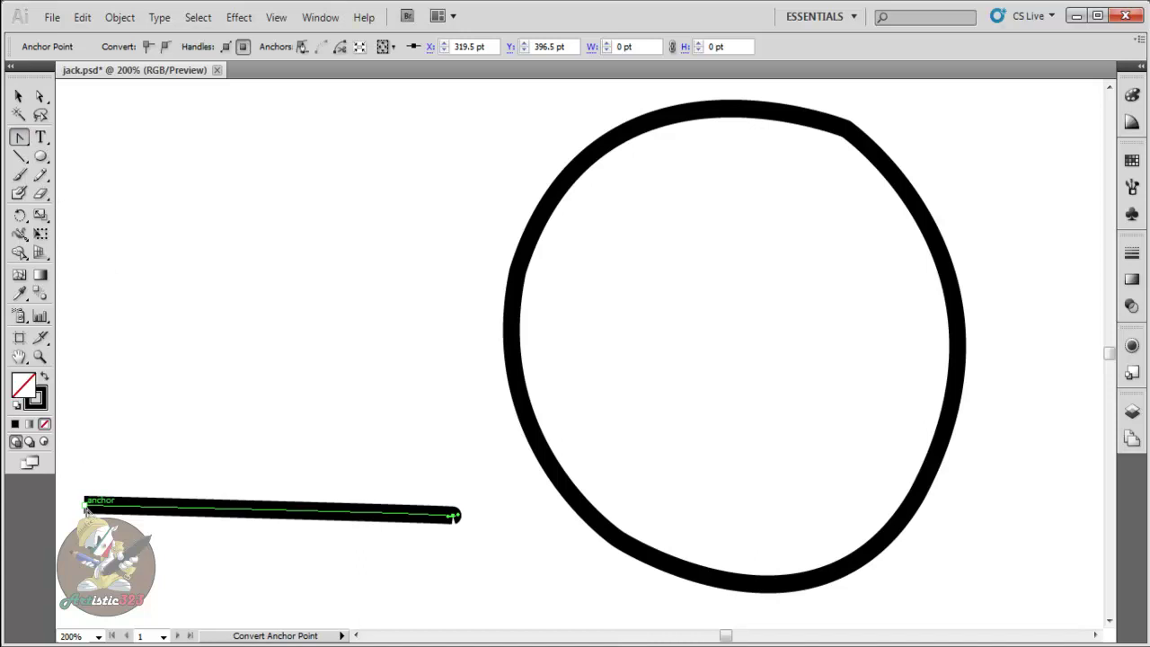
left_click_drag(85, 507, 220, 483)
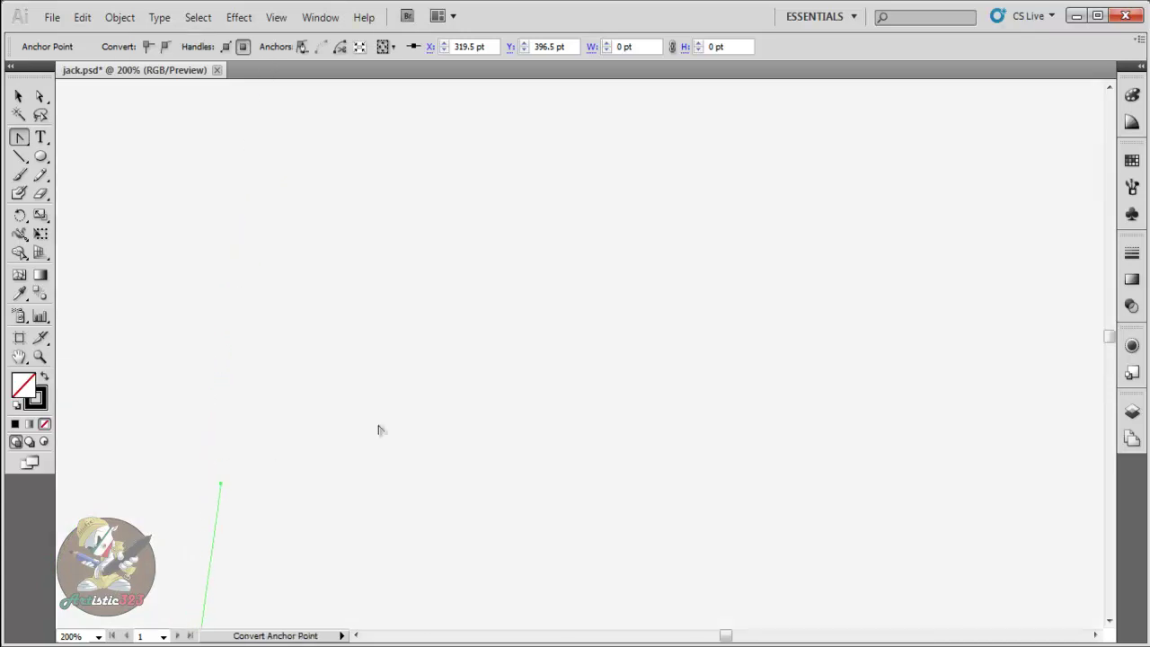
- Shorten the direction handle of the arch's left anchor so that the arch is about 196 pt tall
key("ctrl+minus")
key("ctrl+minus")
left_click(1109, 621)
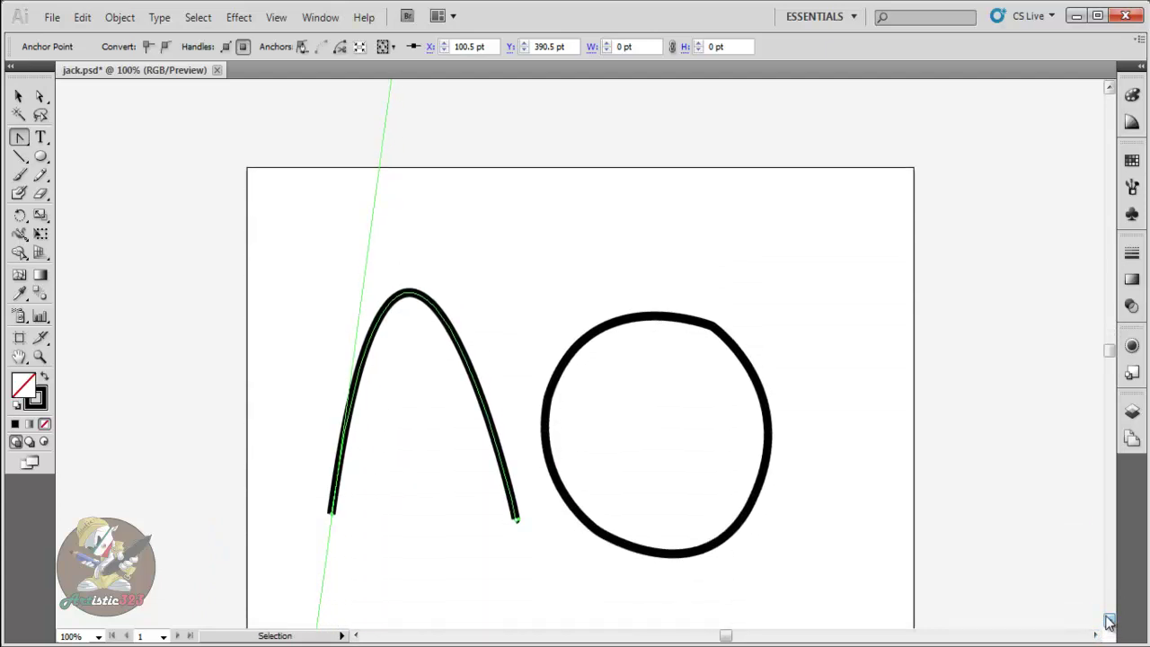
key("ctrl+minus")
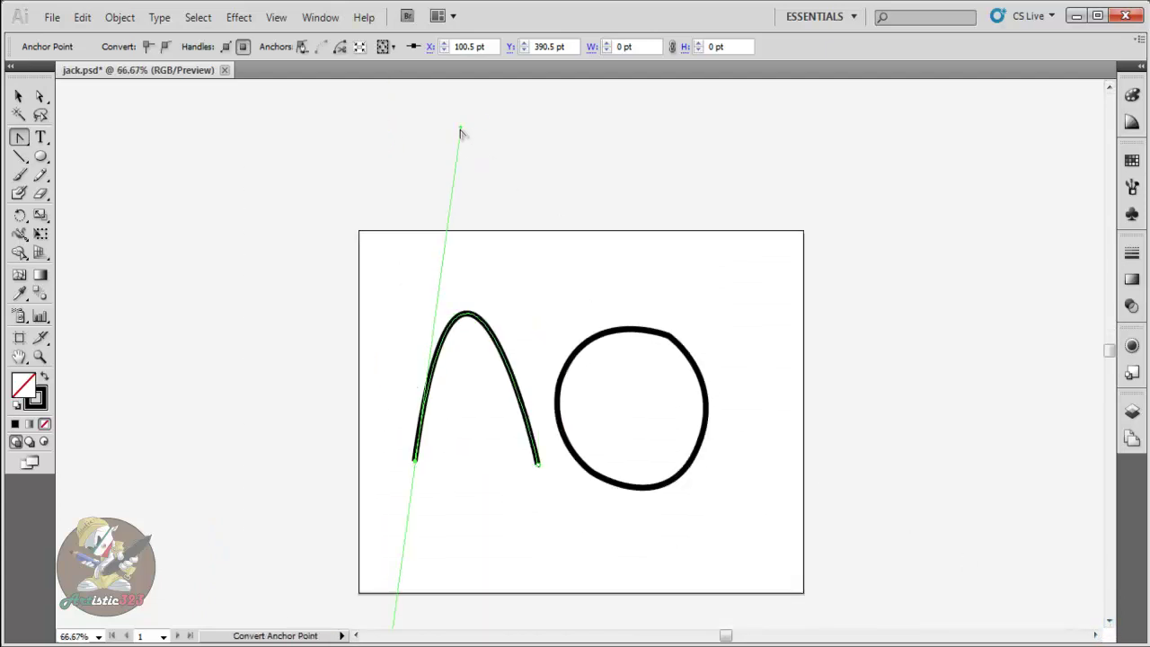
left_click_drag(460, 128, 480, 206)
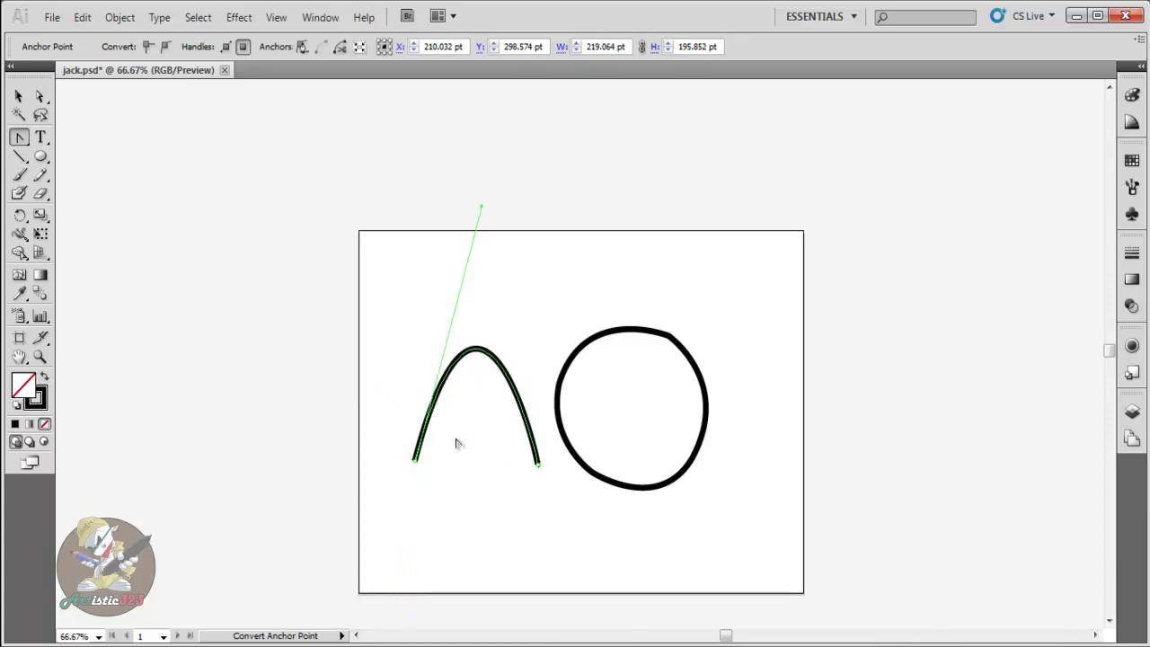
- Widen the arch to about 336 pt by moving its two end anchors apart with Direct Selection
left_click(40, 97)
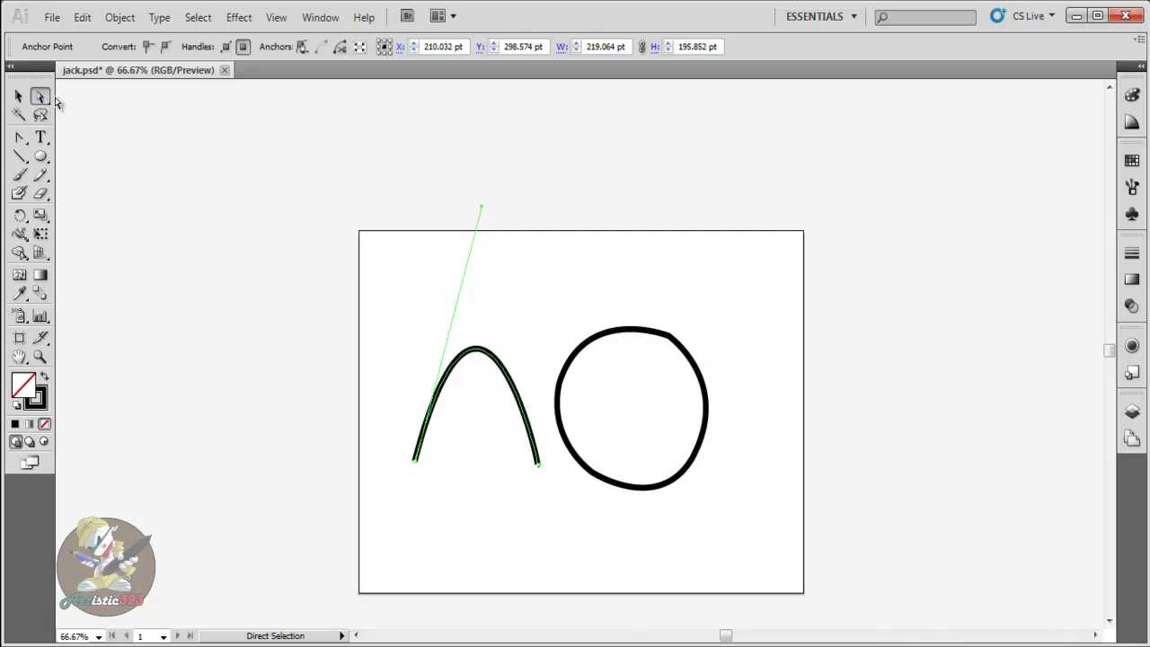
left_click(539, 465)
left_click_drag(416, 462, 369, 457)
left_click_drag(540, 465, 557, 459)
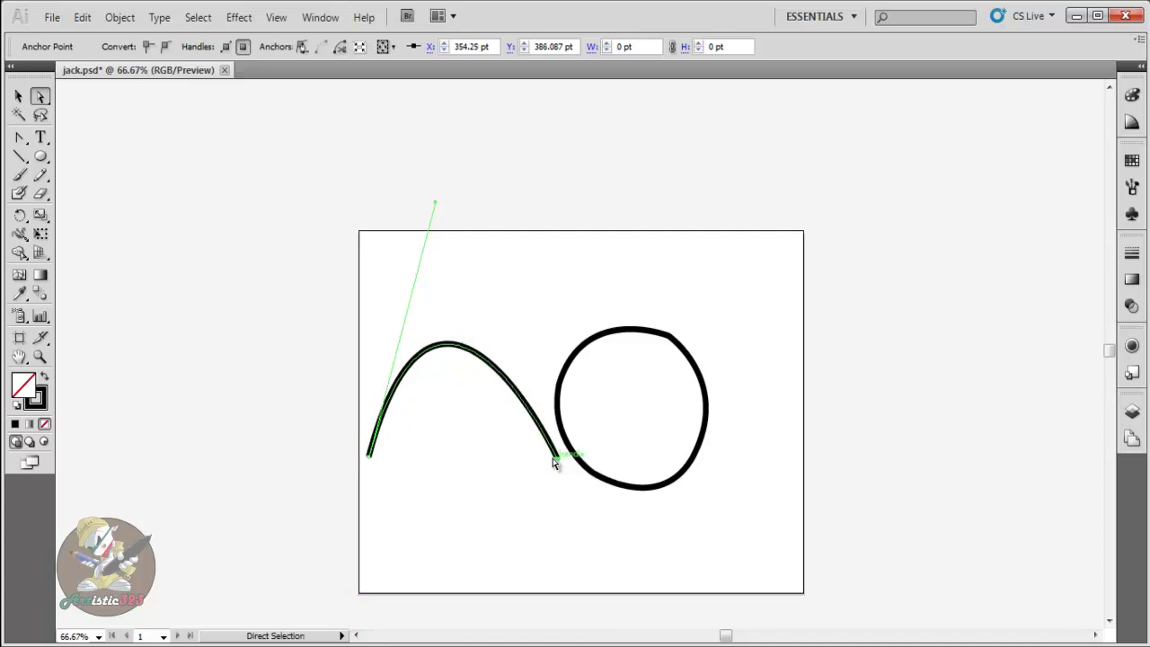
left_click_drag(438, 206, 464, 226)
left_click(439, 361)
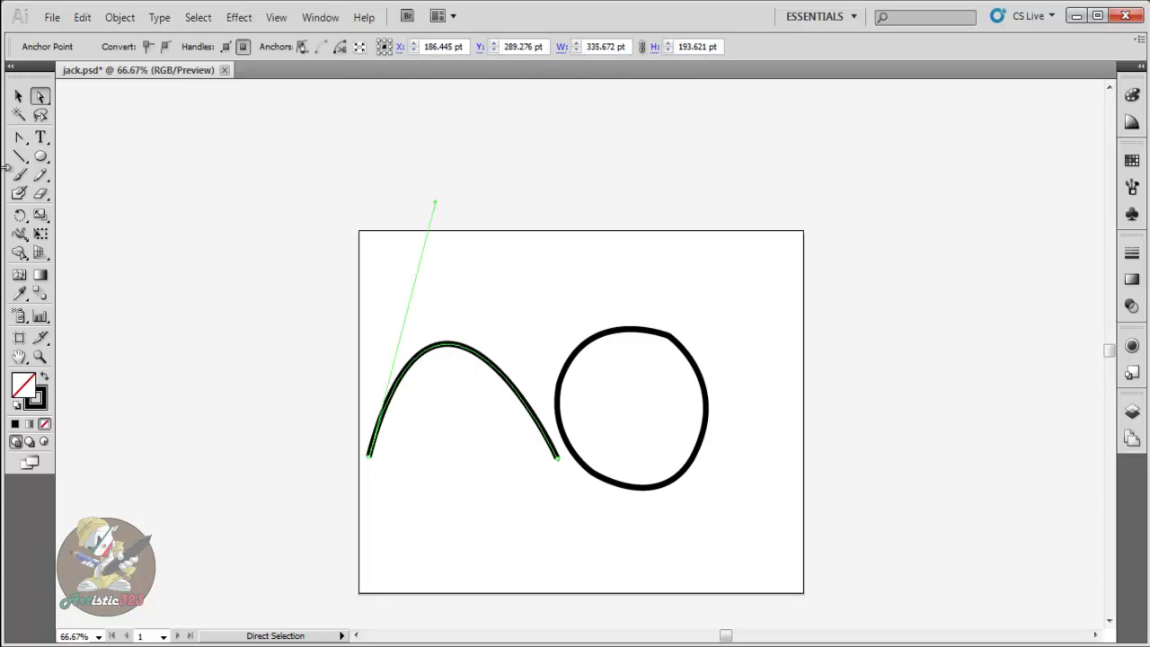
left_click(41, 98)
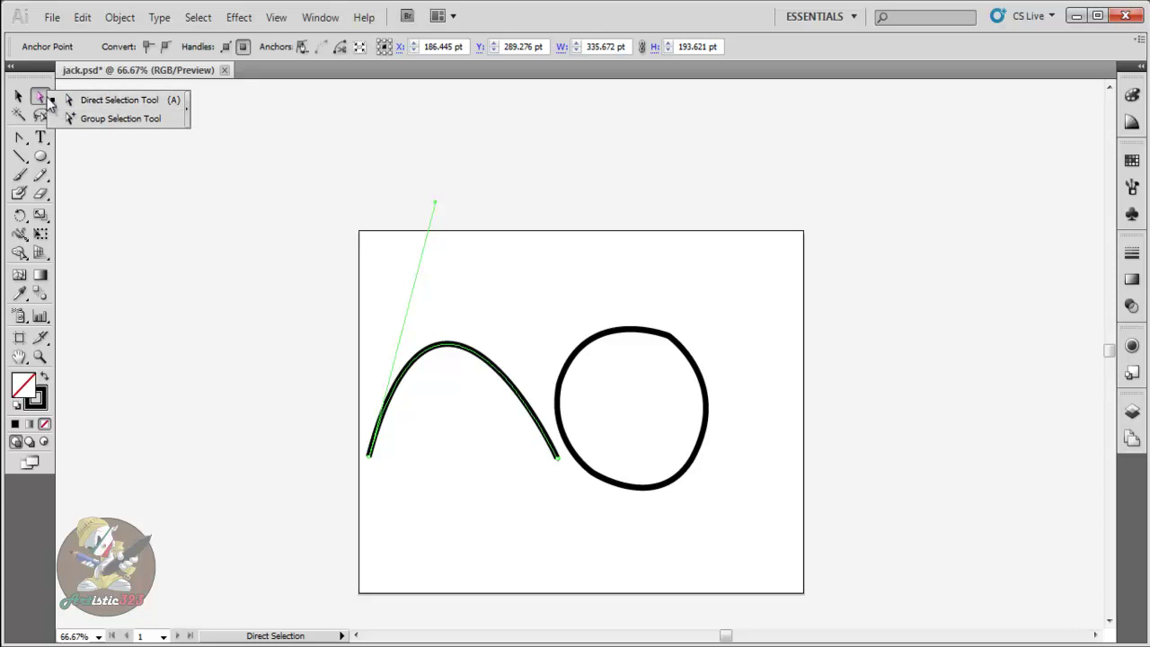
left_click(45, 102)
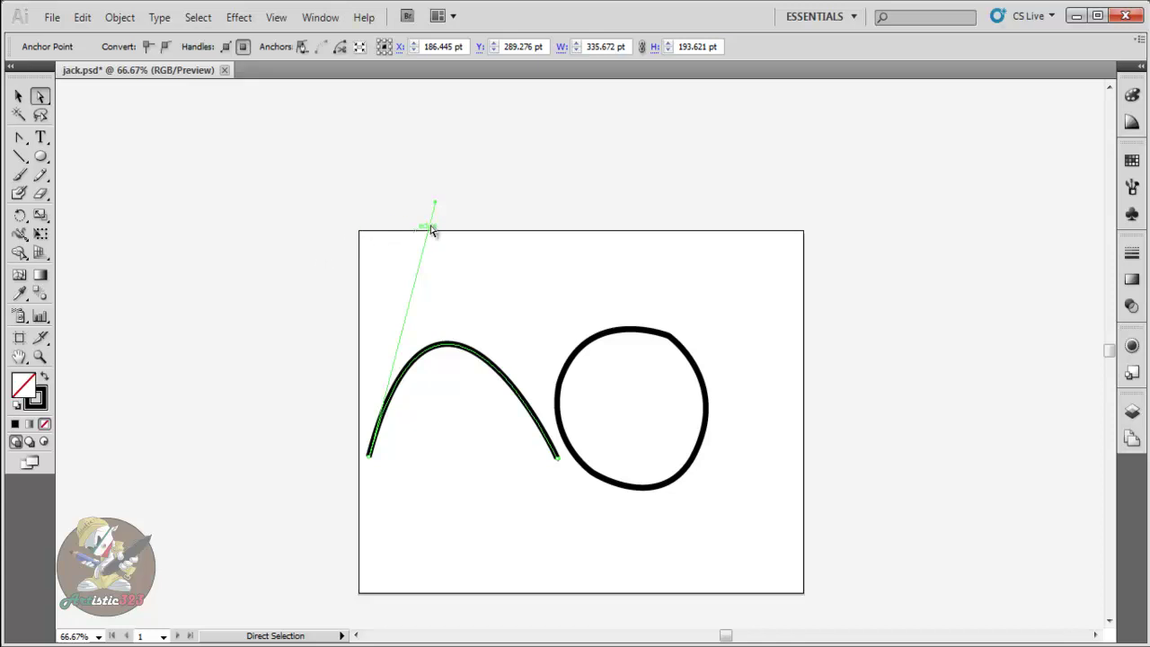
left_click(41, 98)
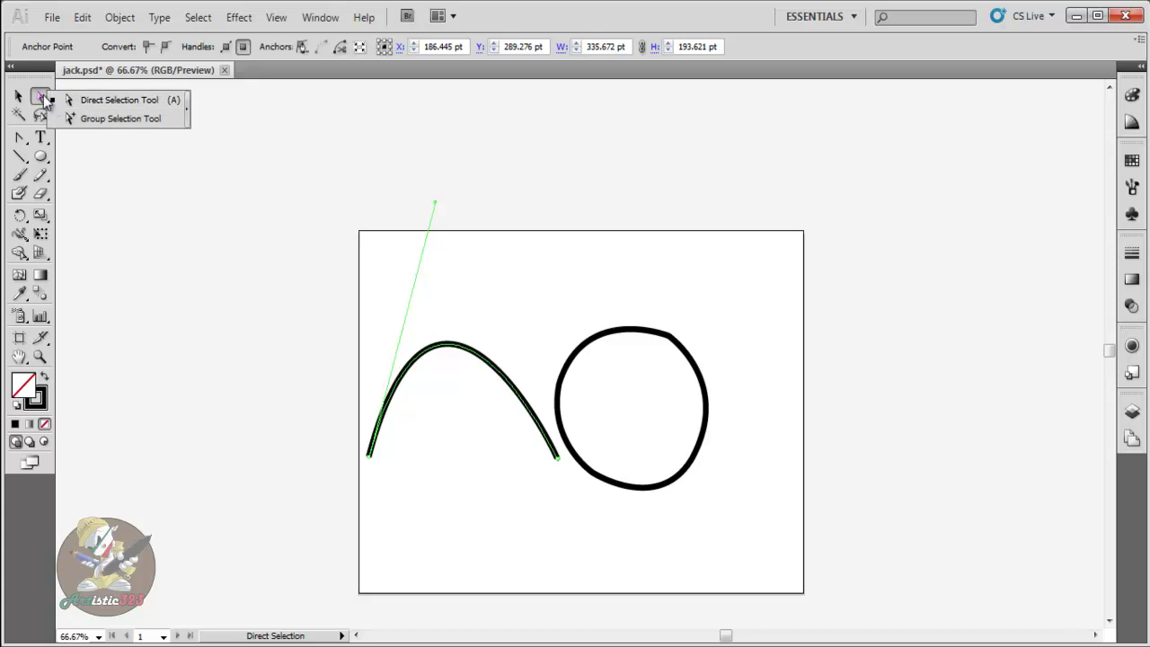
left_click(435, 198)
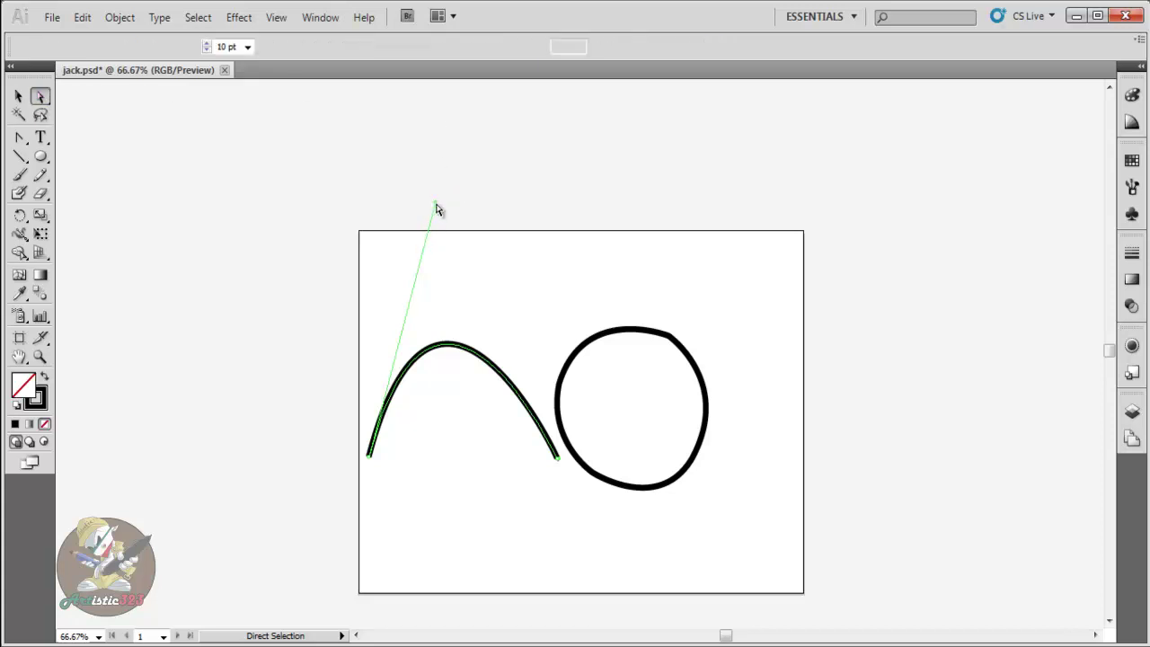
left_click(20, 138)
left_click(19, 174)
left_click(19, 139)
left_click_drag(20, 140, 56, 142)
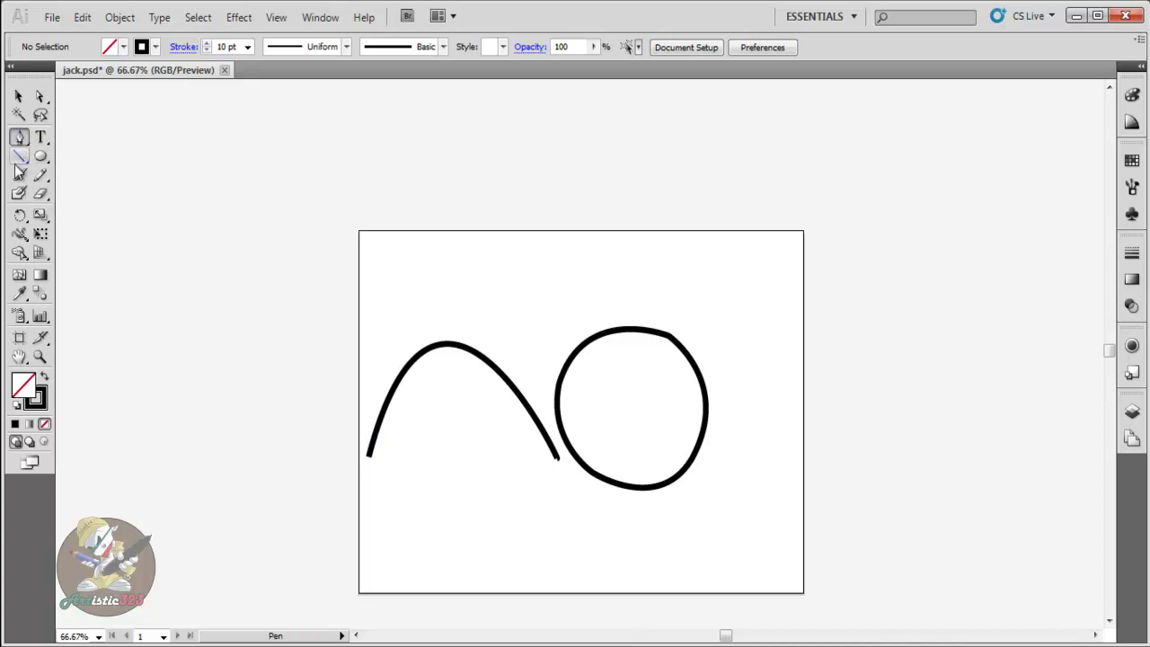
left_click(17, 99)
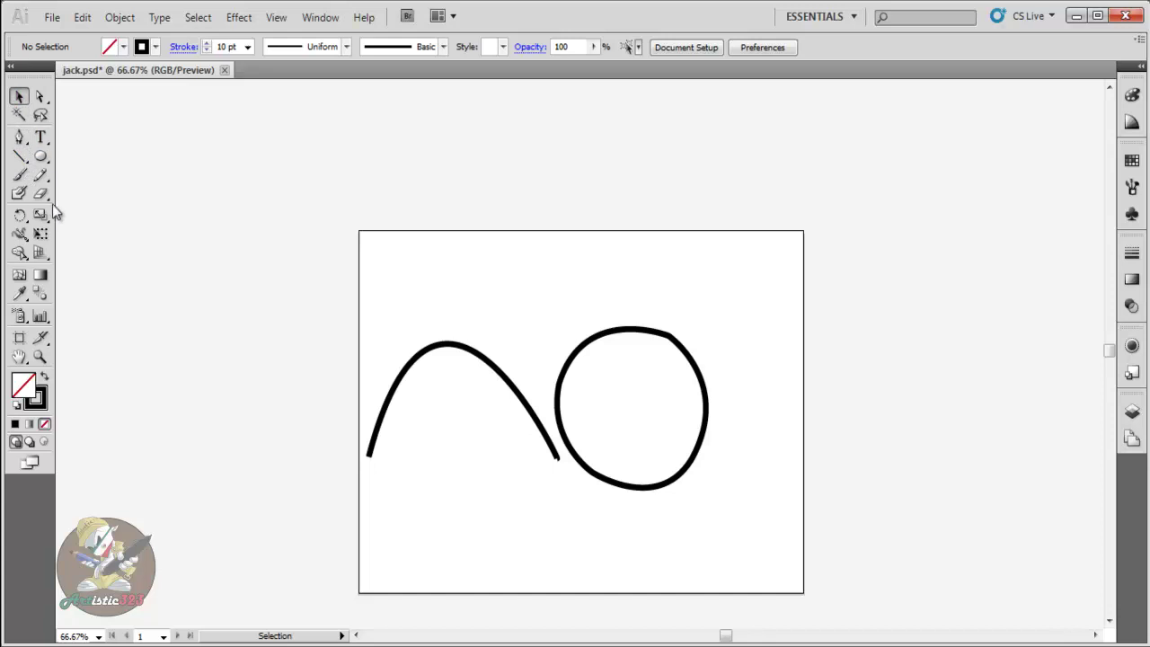
- Reshape the head outline into a heart with Direct Selection, moving its upper-right anchor inward and its lower-left anchor outward to a point
left_click(39, 97)
left_click(364, 447)
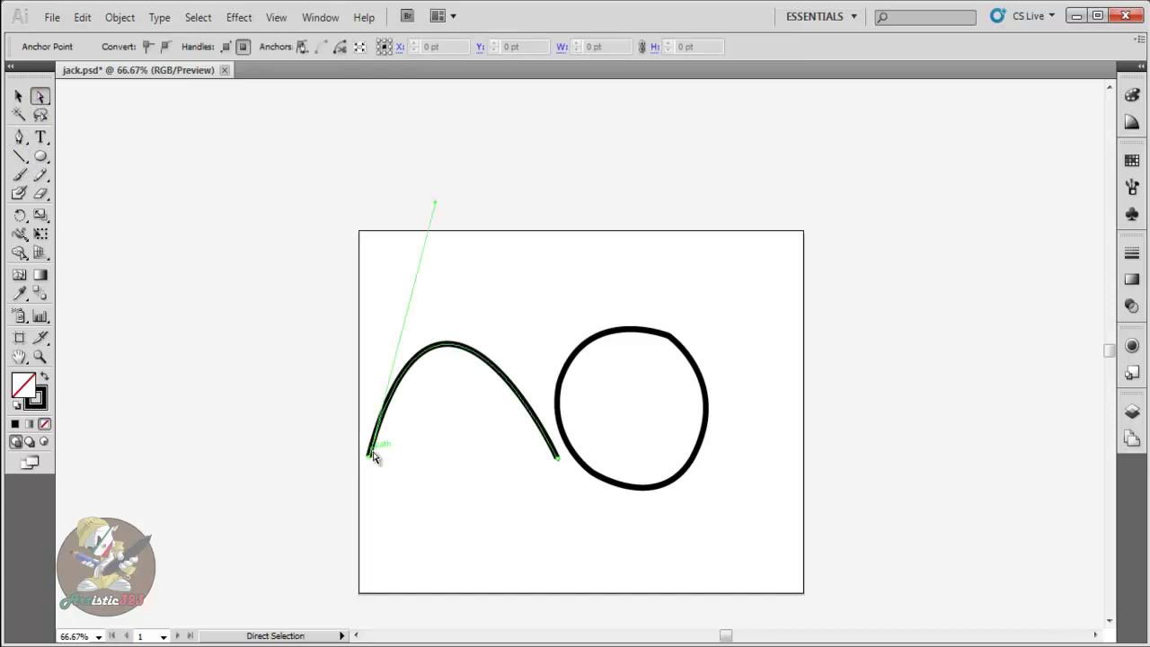
left_click(679, 347)
left_click_drag(680, 347, 743, 247)
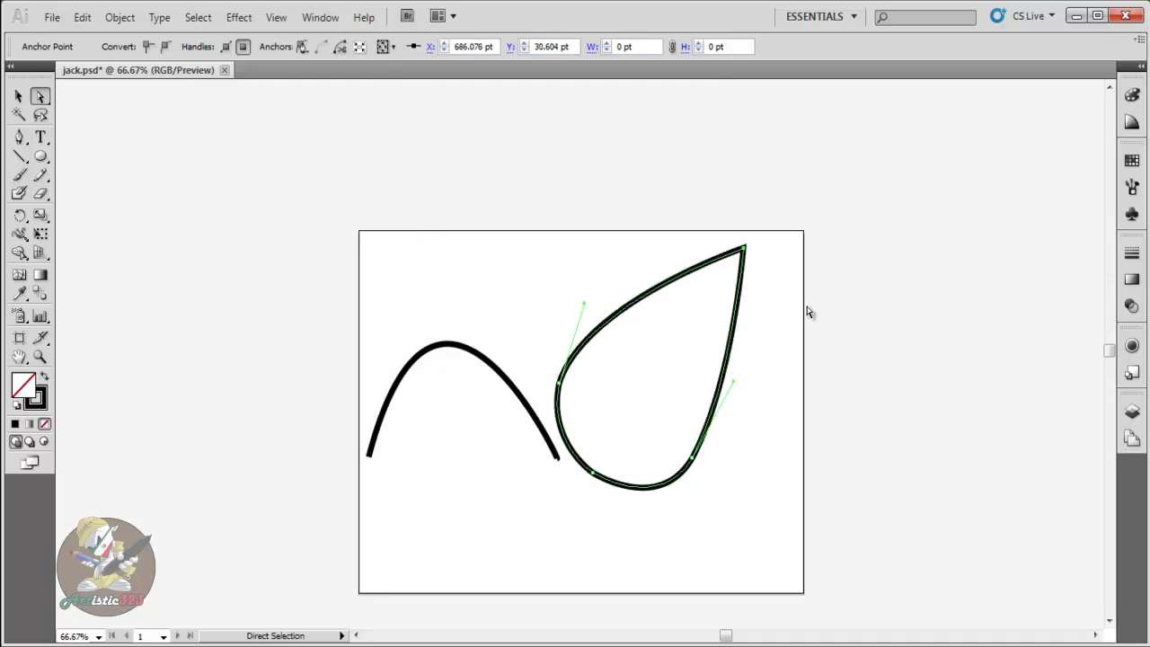
left_click_drag(743, 247, 630, 416)
left_click_drag(594, 472, 537, 555)
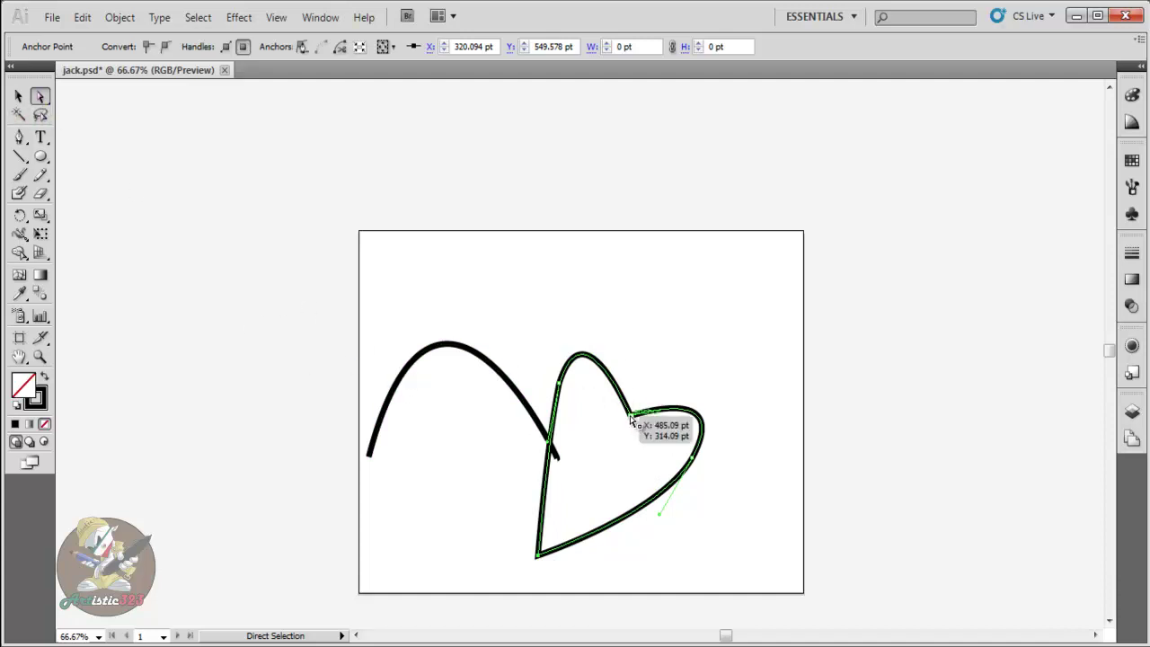
mouse_move(43, 102)
left_mouse_down()
mouse_move(72, 106)
mouse_move(38, 102)
left_mouse_up()
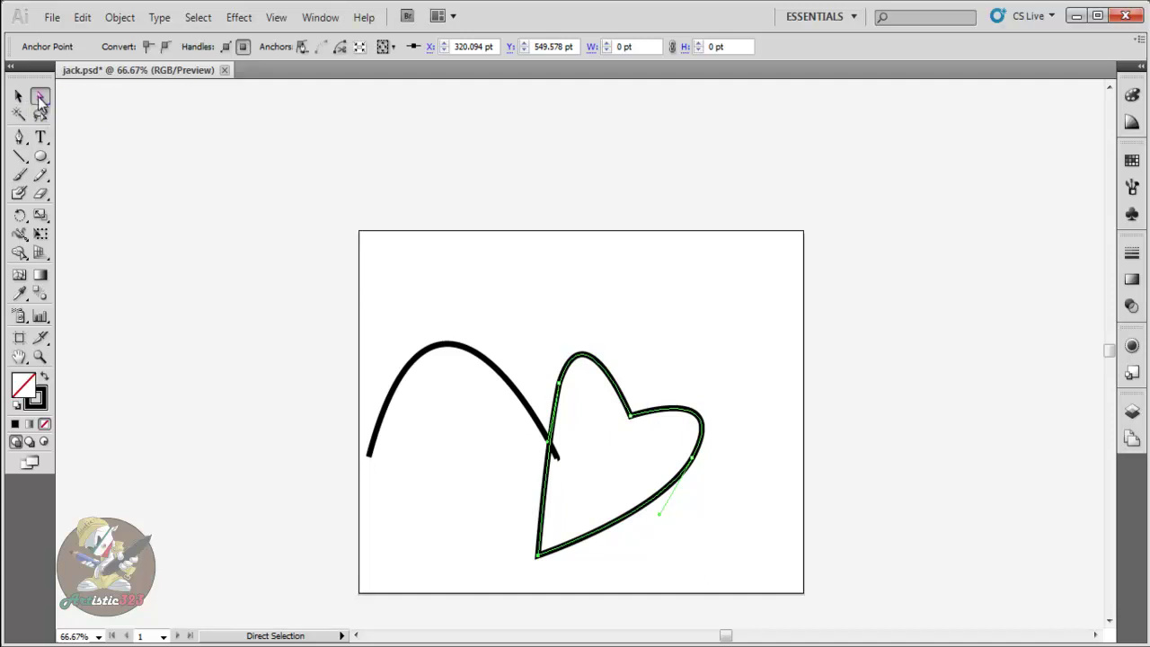
- Try converting the heart's notch anchor into a smooth curve with Convert Anchor Point, and undo it
left_click(17, 139)
left_click_drag(18, 139, 78, 200)
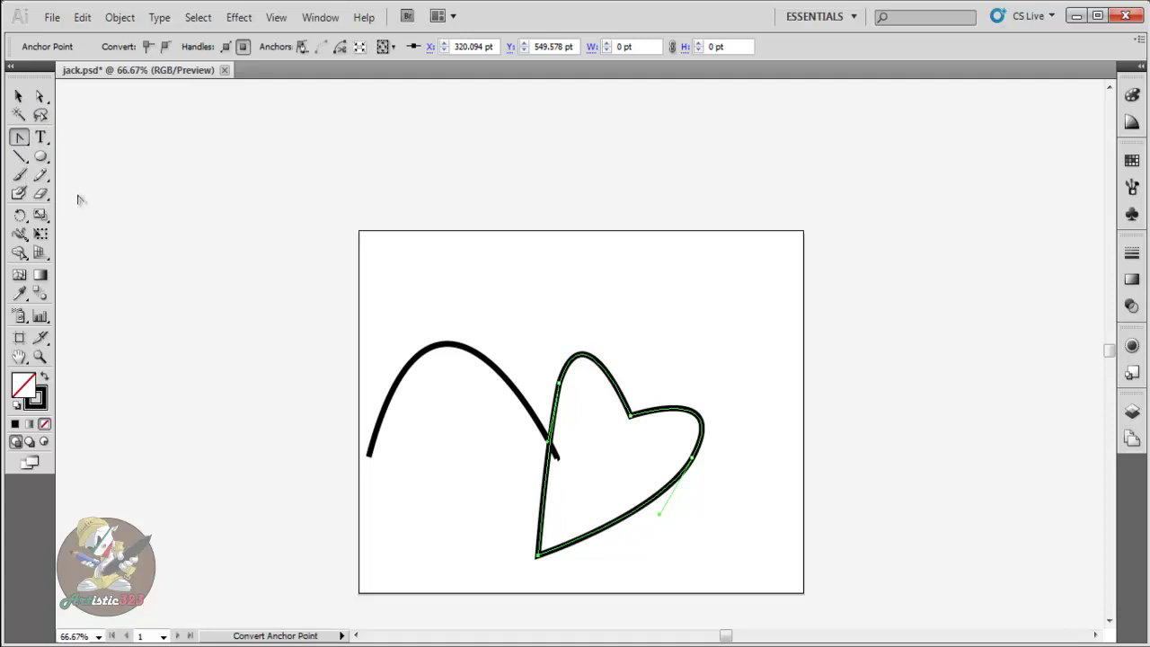
left_click(630, 416)
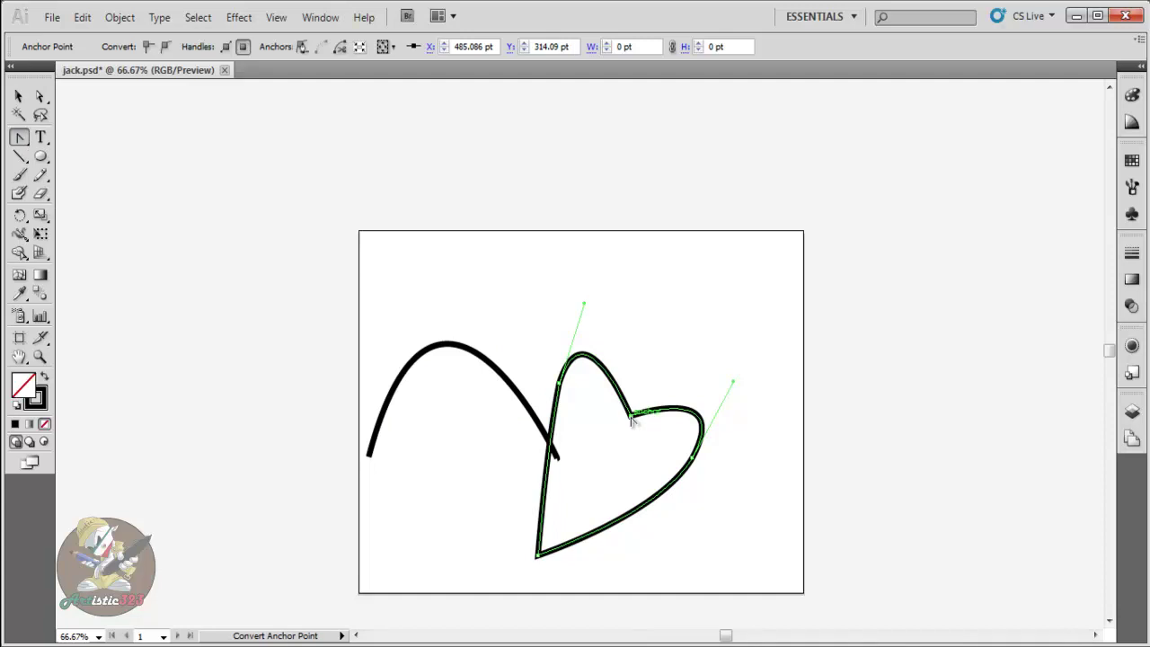
left_click_drag(631, 416, 537, 527)
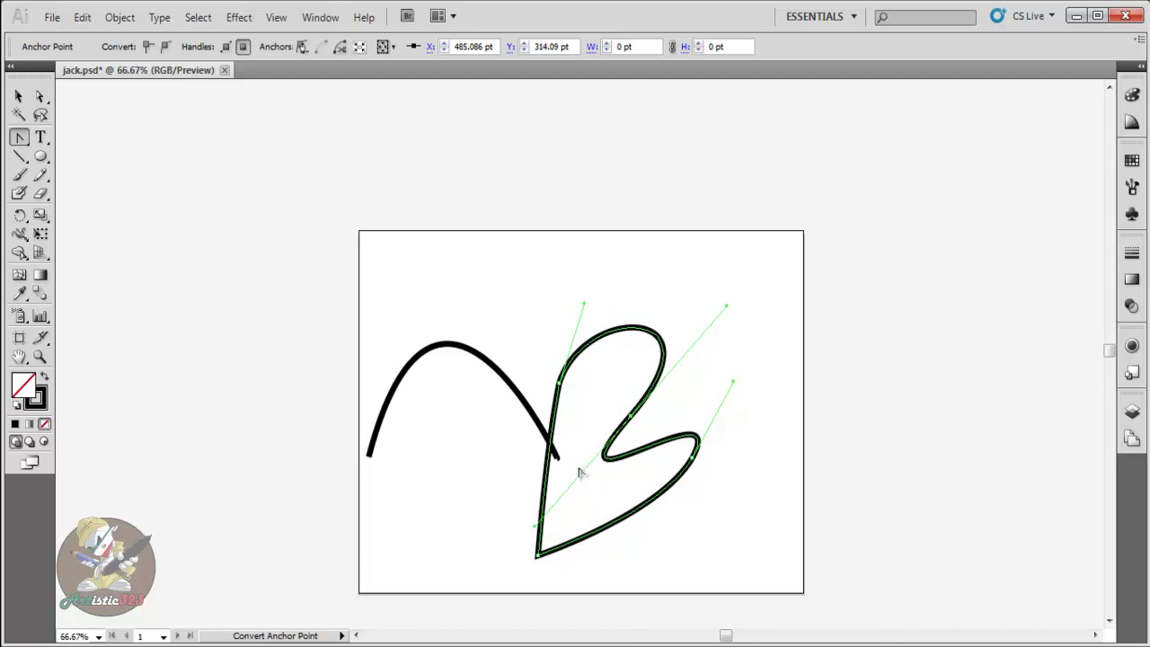
key("ctrl+z")
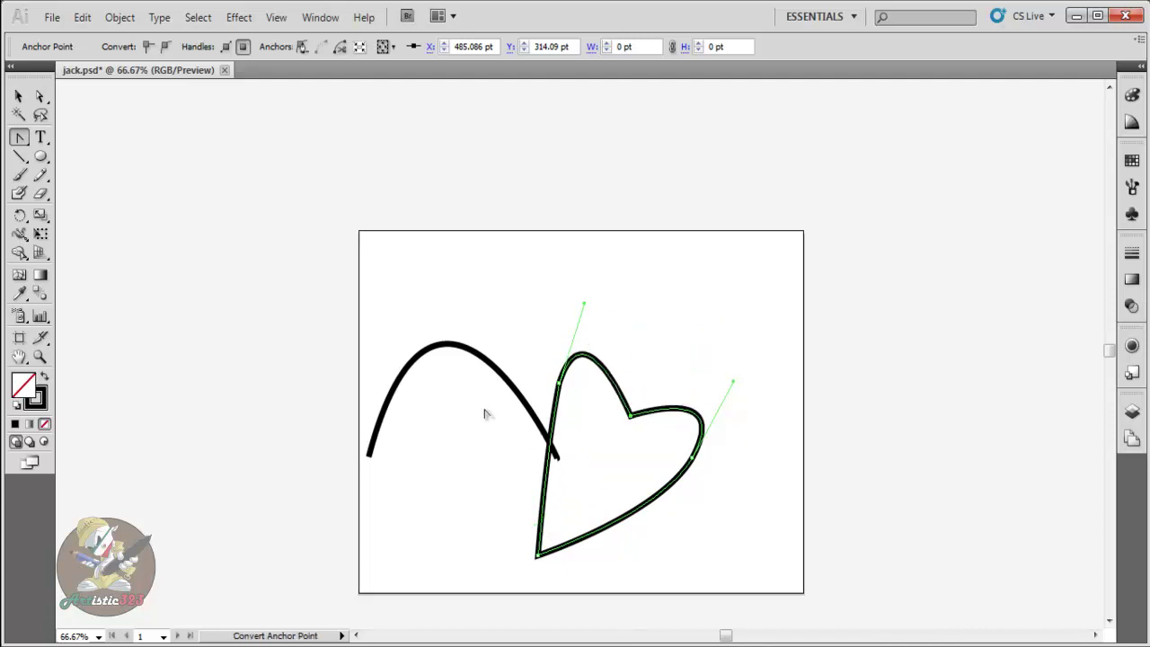
- Move the heart's notch anchor slightly deeper, shift the whole heart up and right clear of the arch, and deselect it
left_click(40, 96)
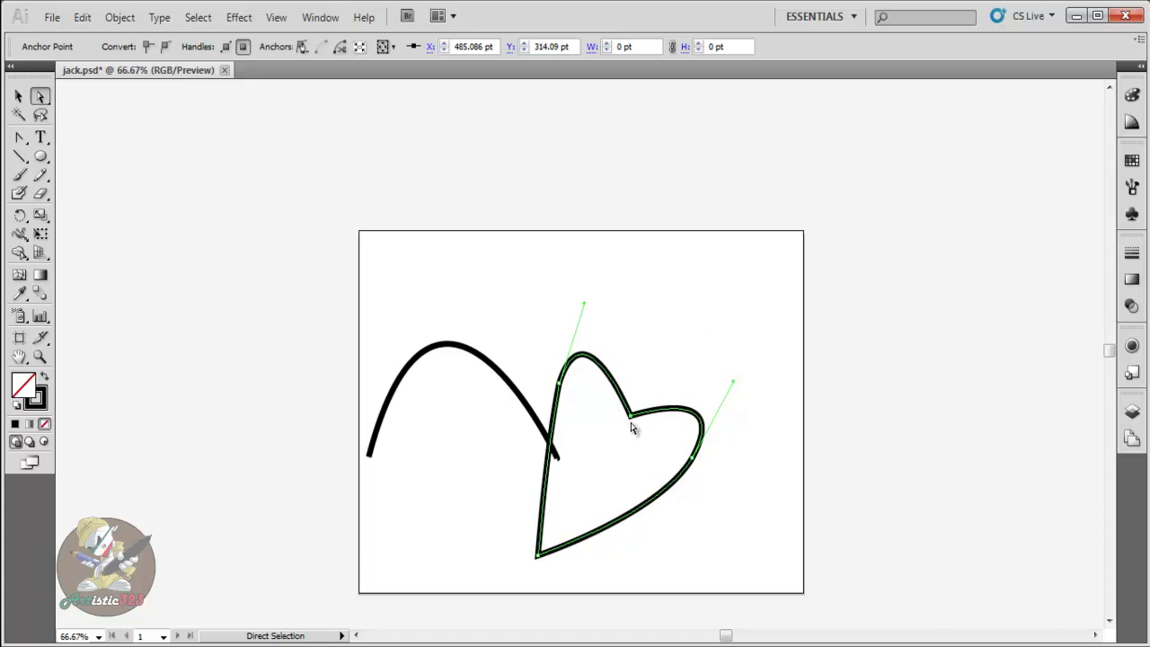
mouse_move(631, 419)
left_mouse_down()
mouse_move(585, 470)
mouse_move(596, 432)
mouse_move(676, 327)
mouse_move(621, 434)
left_mouse_up()
left_click(18, 96)
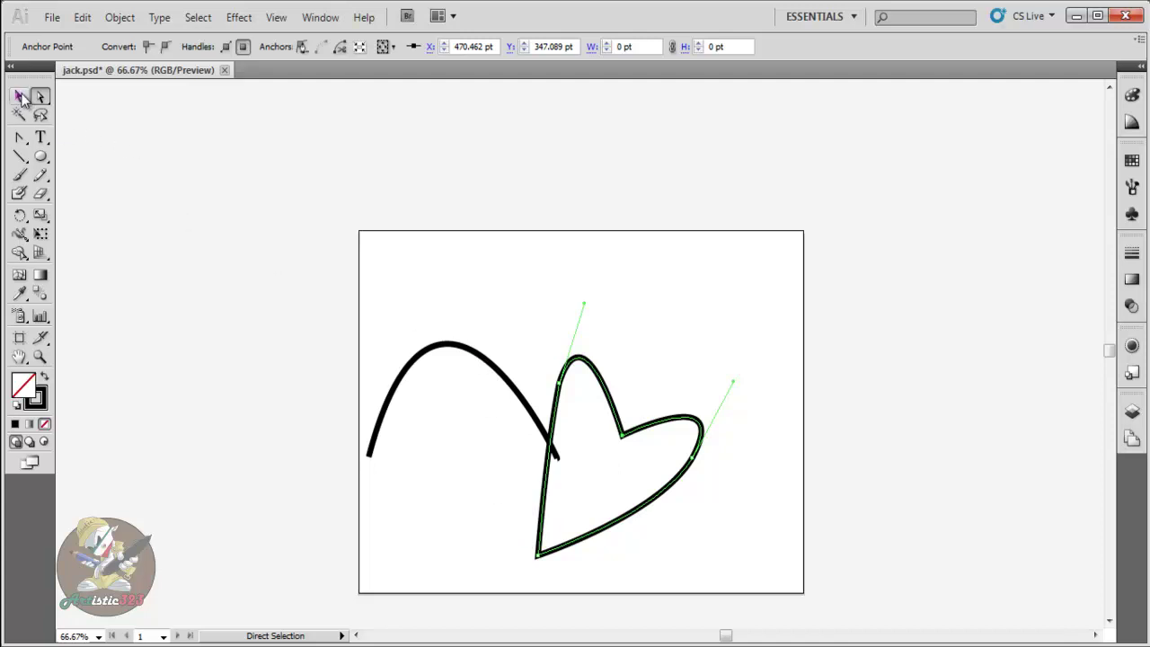
left_click_drag(624, 433, 665, 413)
left_click(588, 333)
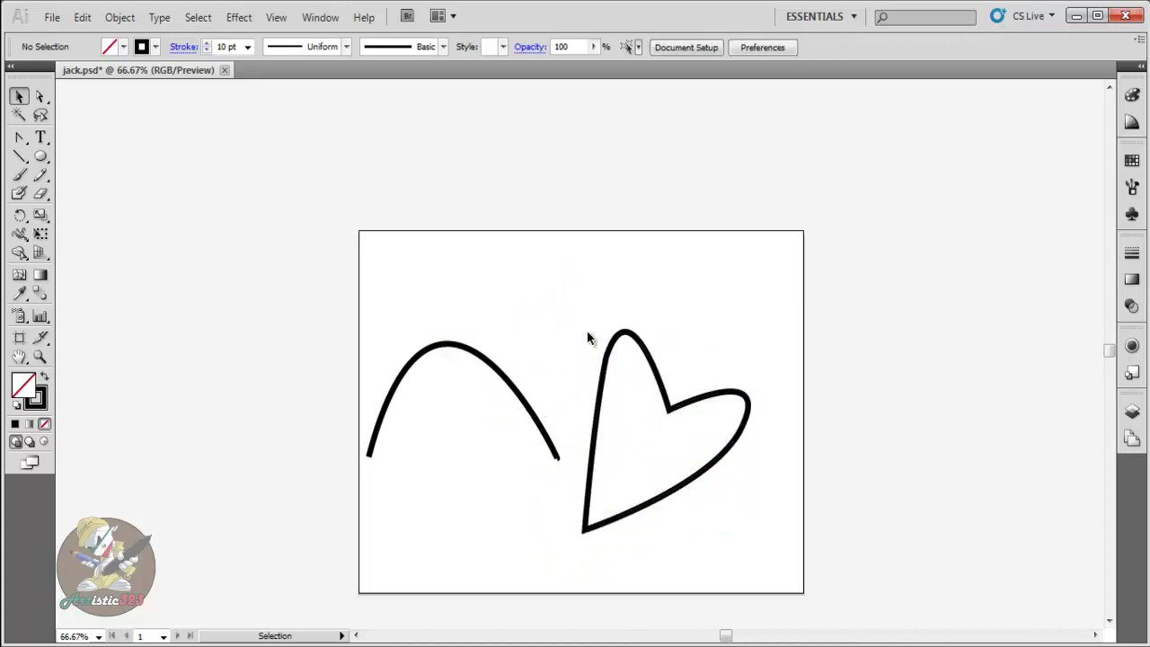
- Resize the heart path to about 383 pt wide and 147 pt tall and move it left against the arch
left_click(652, 360)
left_click_drag(587, 330, 534, 274)
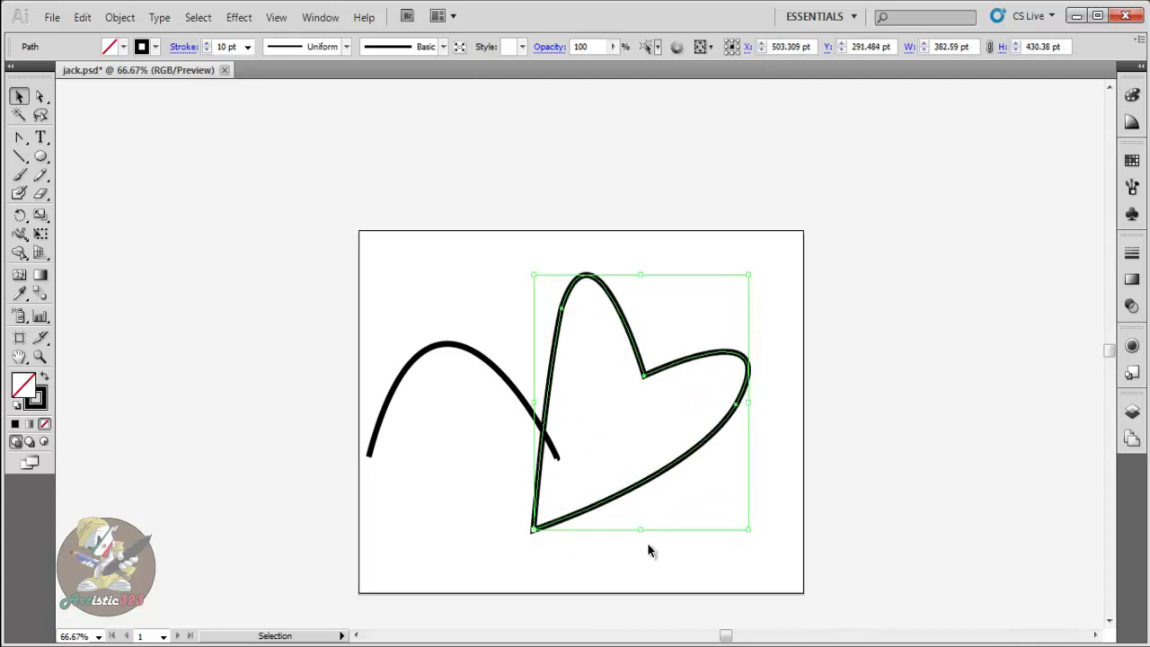
left_click_drag(641, 528, 643, 377)
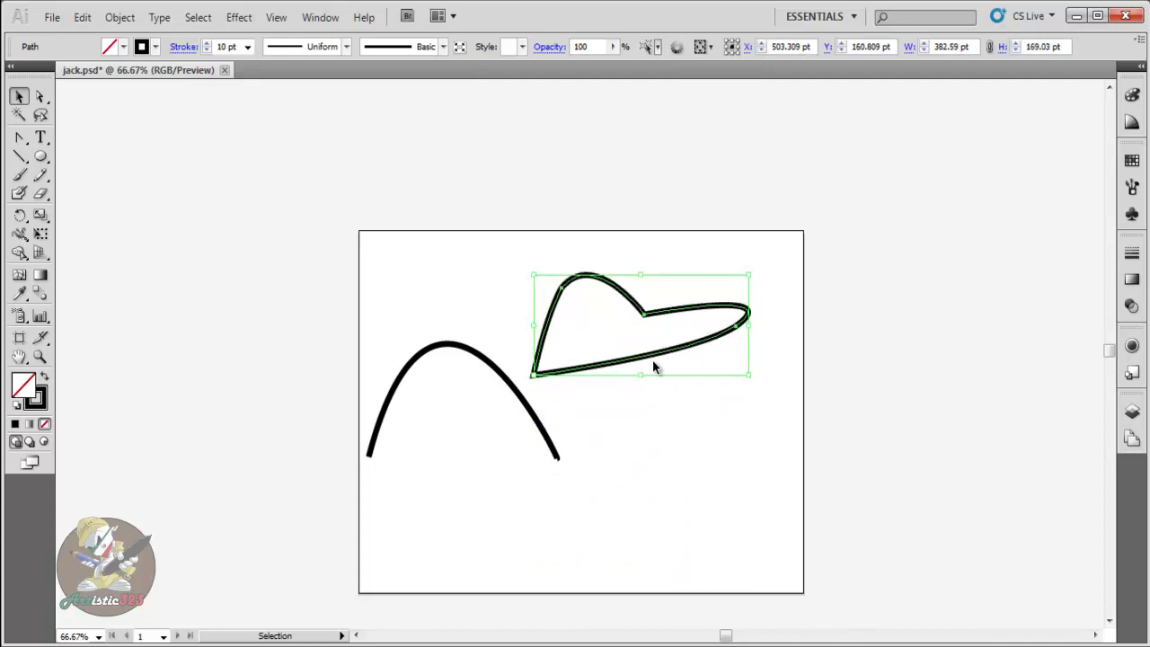
left_click_drag(640, 273, 641, 287)
left_click_drag(530, 378, 509, 376)
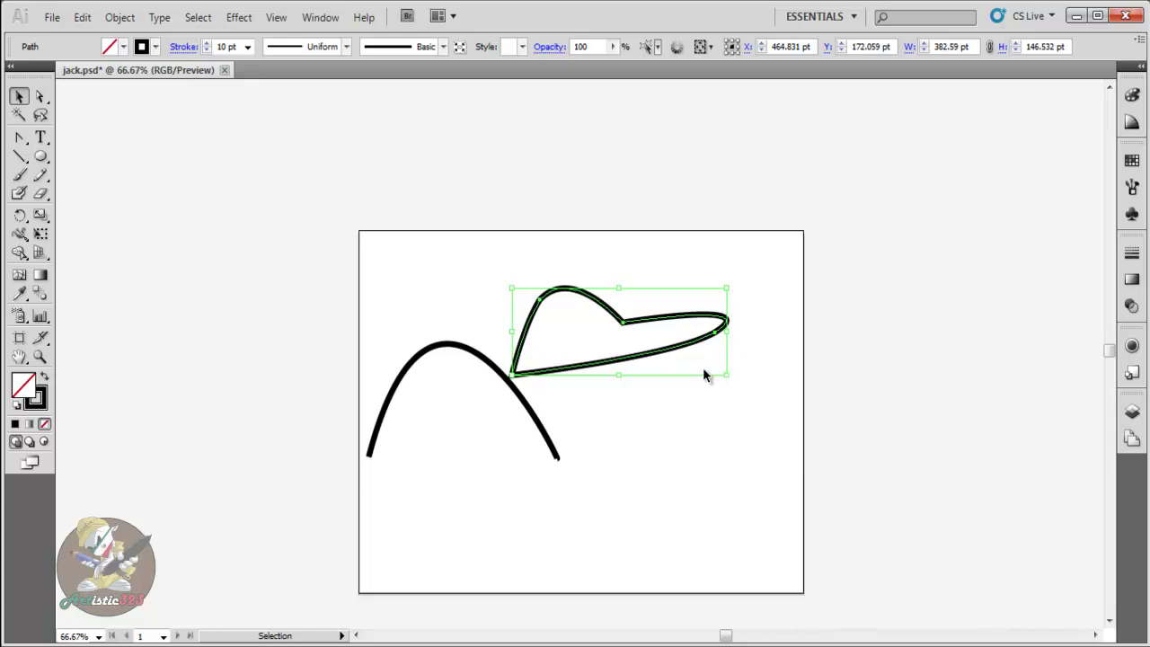
- Make the sketch layer visible again beneath the line1 artwork
left_click(1133, 411)
left_click(945, 442)
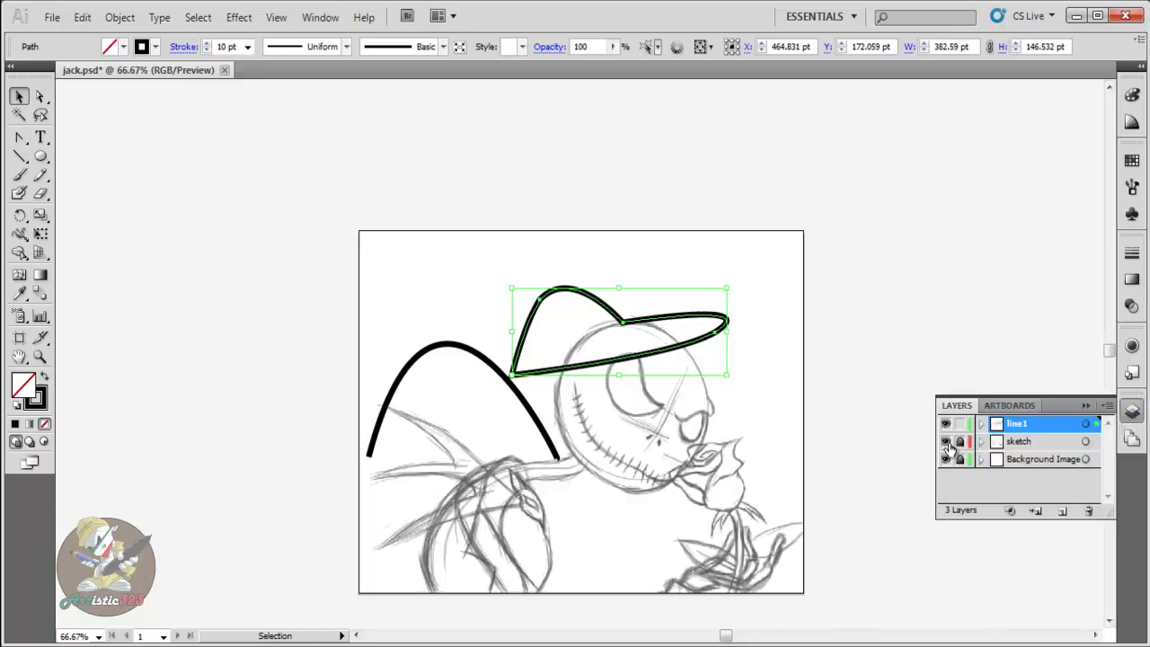
left_click(960, 442)
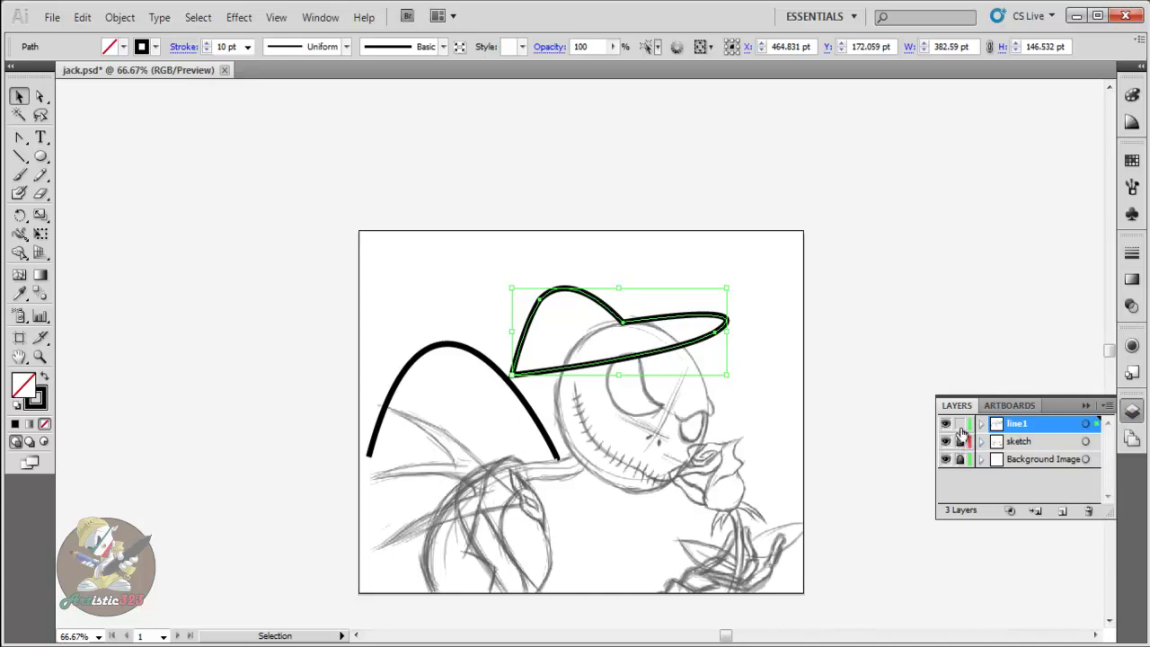